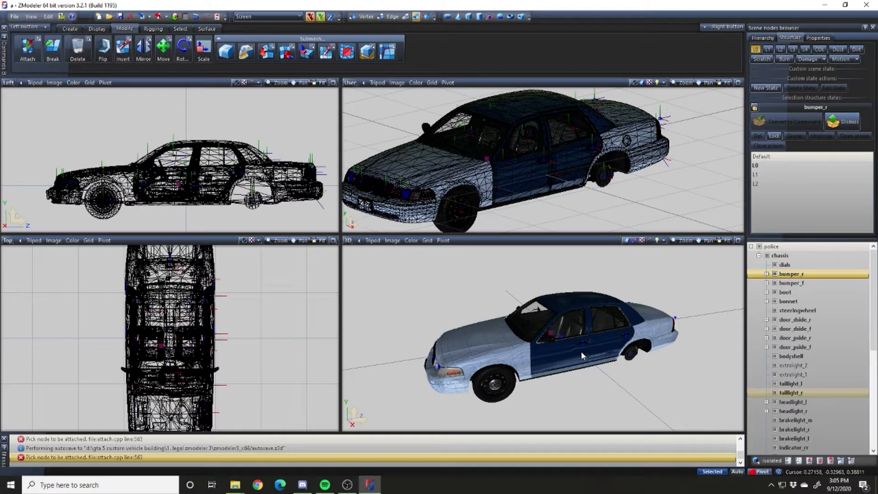
{"action": "left_click_drag", "start_coordinate": [582, 352], "coordinate": [568, 340]}
{"action": "scroll", "coordinate": [602, 338], "scroll_direction": "up", "scroll_amount": 4}
{"action": "scroll", "coordinate": [509, 318], "scroll_direction": "up", "scroll_amount": 3}
{"action": "scroll", "coordinate": [511, 316], "scroll_direction": "down", "scroll_amount": 5}
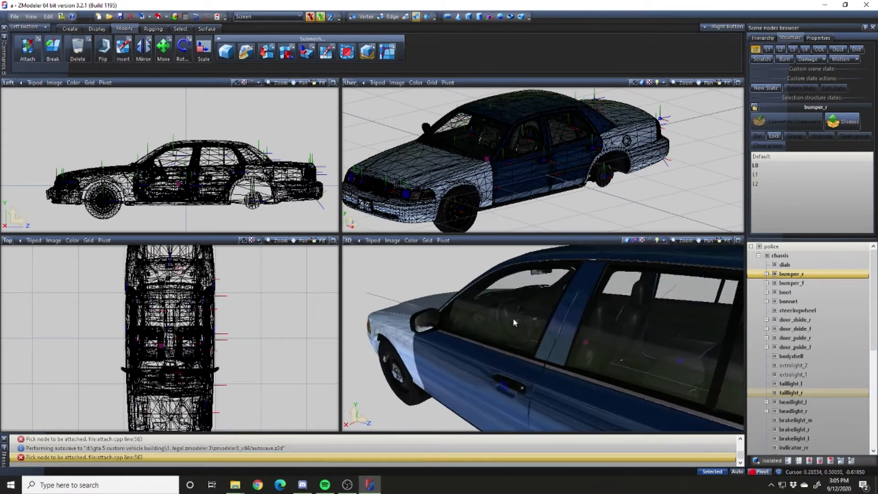
{"action": "scroll", "coordinate": [555, 319], "scroll_direction": "down", "scroll_amount": 2}
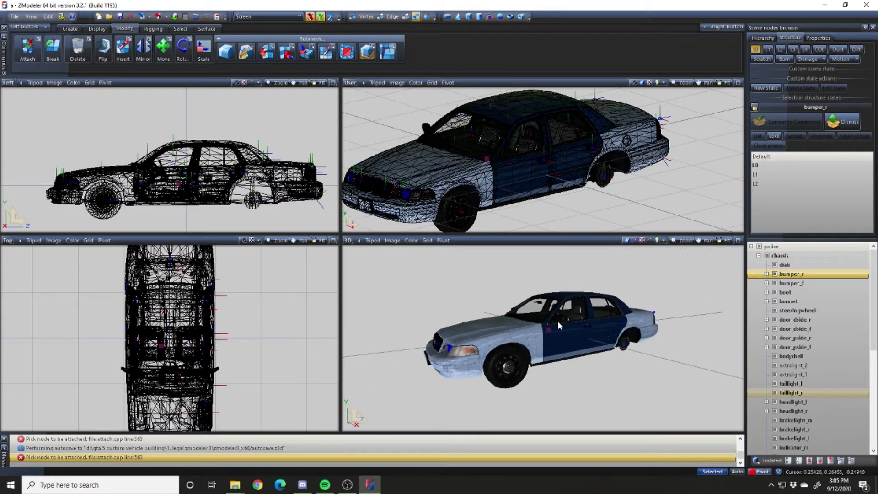
{"action": "scroll", "coordinate": [575, 335], "scroll_direction": "down", "scroll_amount": 2}
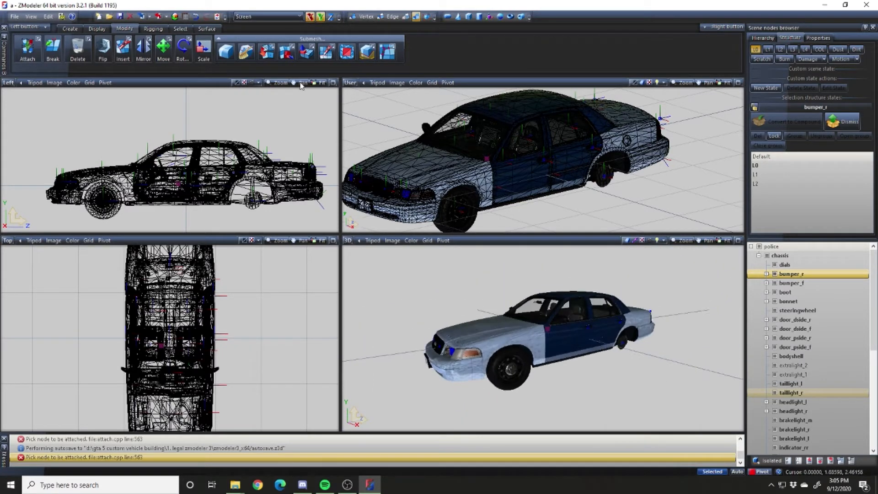
Remove the unused texture cv_dirt.png from the scene's textures, and close the Textures Browser
{"action": "left_click", "coordinate": [189, 17]}
{"action": "left_click", "coordinate": [149, 149]}
{"action": "scroll", "coordinate": [138, 163], "scroll_direction": "down", "scroll_amount": 1}
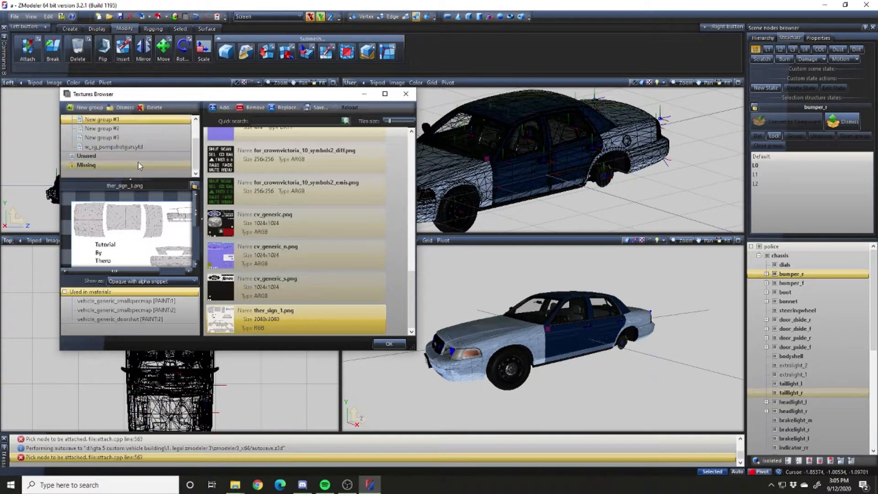
{"action": "left_click", "coordinate": [166, 157]}
{"action": "left_click", "coordinate": [240, 148]}
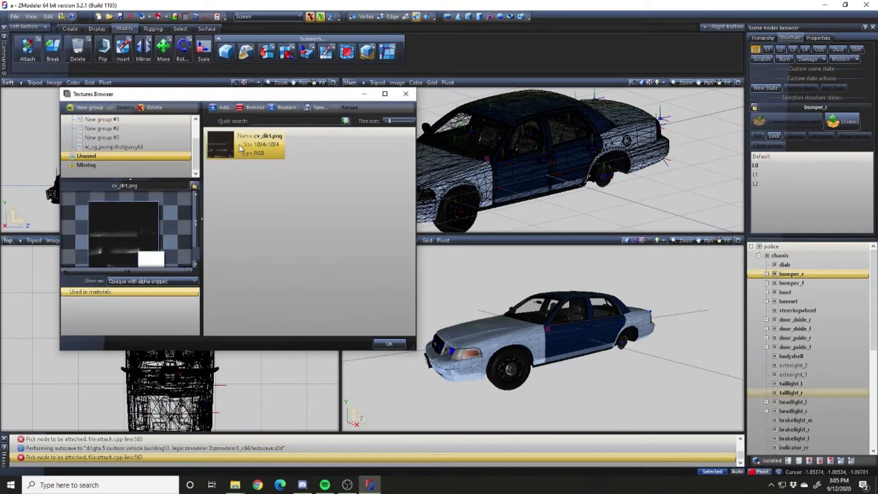
{"action": "scroll", "coordinate": [133, 239], "scroll_direction": "down", "scroll_amount": 3}
{"action": "scroll", "coordinate": [133, 239], "scroll_direction": "up", "scroll_amount": 1}
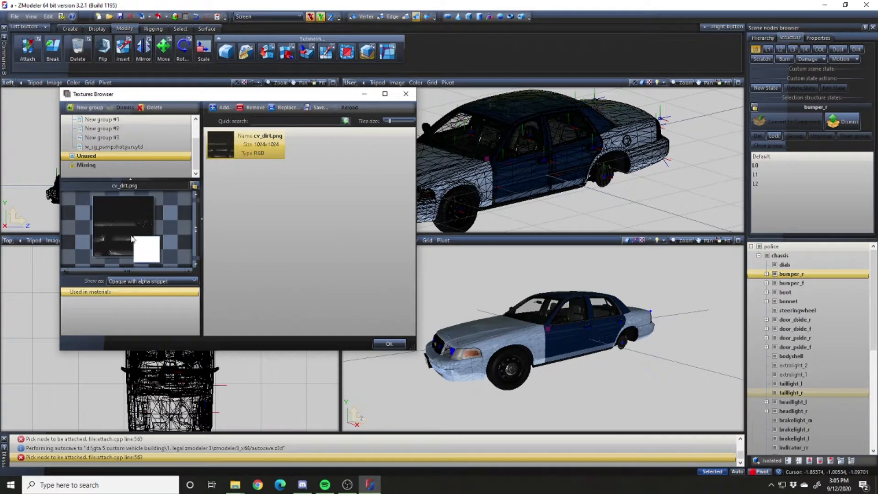
{"action": "left_click", "coordinate": [252, 108]}
{"action": "left_click", "coordinate": [405, 95]}
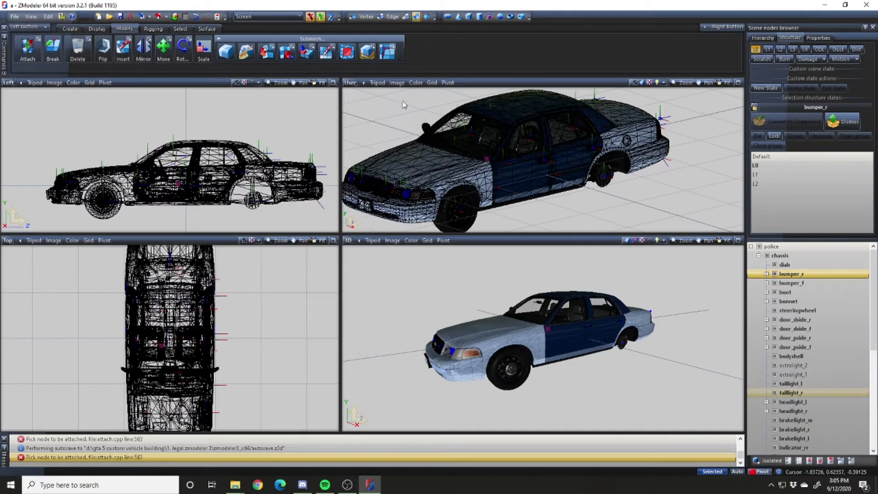
Examine the car's bodywork, doors and windows from several angles in the 3D view
{"action": "left_click_drag", "start_coordinate": [518, 306], "coordinate": [545, 322]}
{"action": "scroll", "coordinate": [531, 311], "scroll_direction": "down", "scroll_amount": 2}
{"action": "scroll", "coordinate": [531, 315], "scroll_direction": "up", "scroll_amount": 3}
{"action": "scroll", "coordinate": [518, 324], "scroll_direction": "down", "scroll_amount": 3}
{"action": "scroll", "coordinate": [612, 328], "scroll_direction": "up", "scroll_amount": 2}
{"action": "left_click_drag", "start_coordinate": [607, 326], "coordinate": [595, 344]}
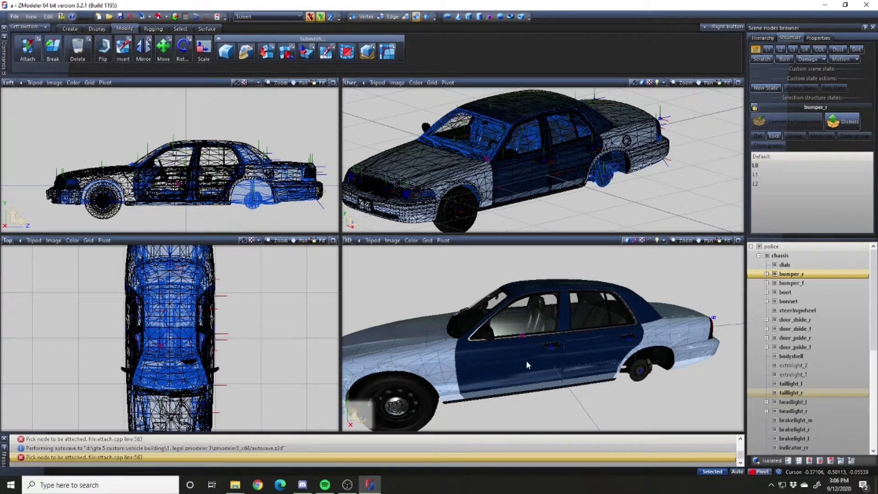
{"action": "mouse_move", "coordinate": [568, 354]}
{"action": "left_mouse_down"}
{"action": "mouse_move", "coordinate": [595, 352]}
{"action": "mouse_move", "coordinate": [562, 350]}
{"action": "mouse_move", "coordinate": [582, 345]}
{"action": "left_mouse_up"}
{"action": "scroll", "coordinate": [590, 346], "scroll_direction": "up", "scroll_amount": 2}
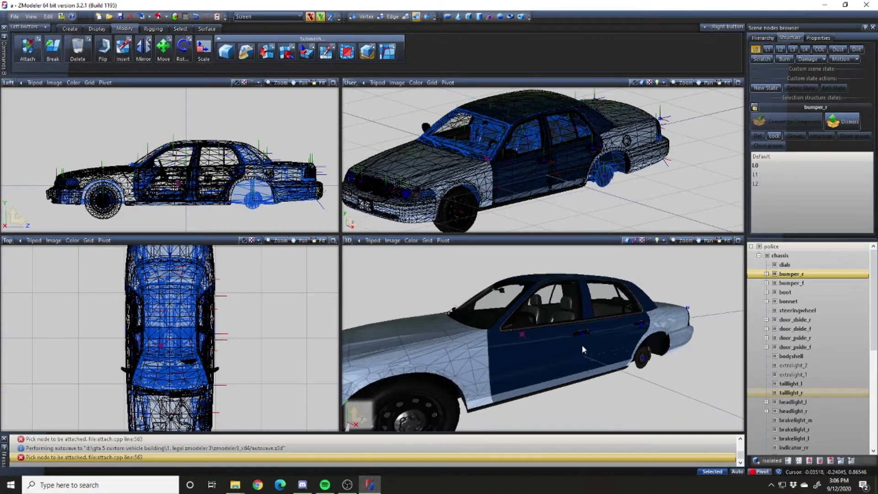
{"action": "mouse_move", "coordinate": [578, 352]}
{"action": "left_mouse_down"}
{"action": "mouse_move", "coordinate": [601, 349]}
{"action": "mouse_move", "coordinate": [591, 356]}
{"action": "left_mouse_up"}
{"action": "left_click_drag", "start_coordinate": [536, 313], "coordinate": [547, 300]}
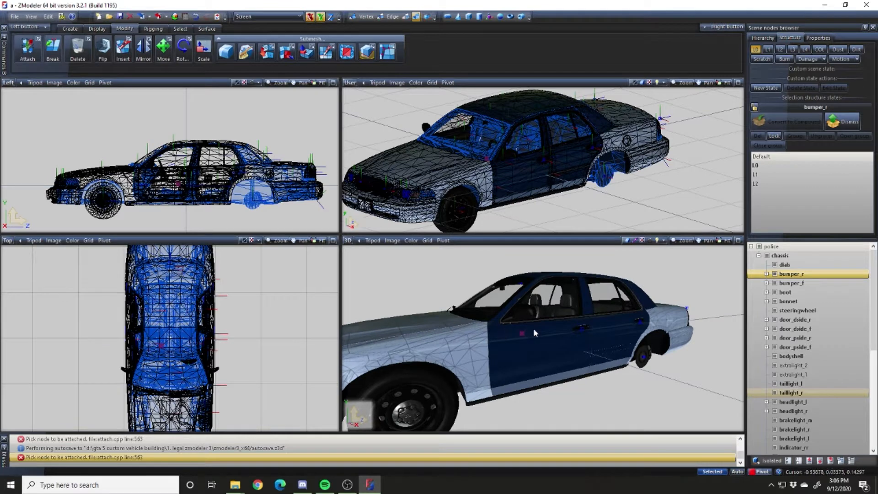
{"action": "left_click_drag", "start_coordinate": [531, 319], "coordinate": [554, 321]}
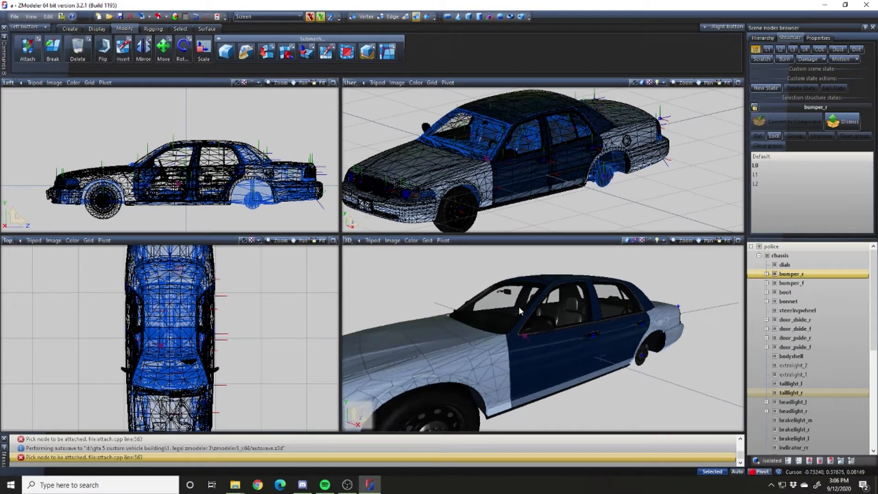
Open the Textures Browser and display the texture list from its beginning, with All textures and New group #2 selected
{"action": "left_click", "coordinate": [186, 17]}
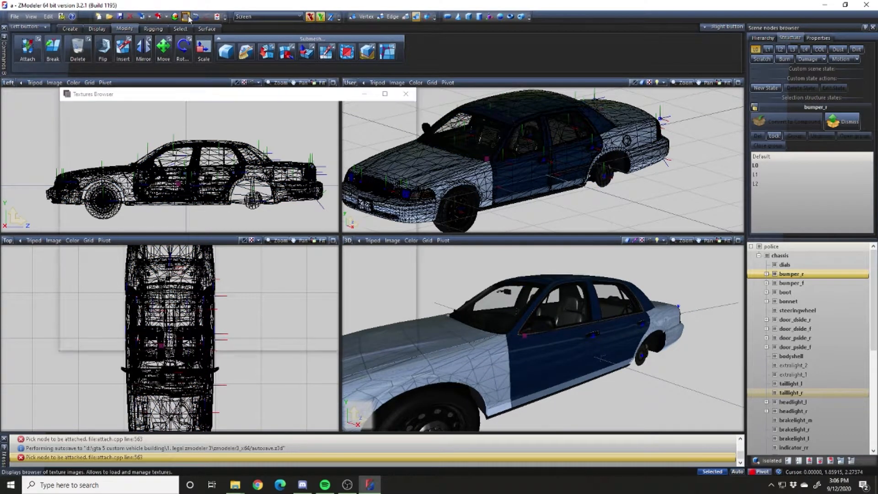
{"action": "scroll", "coordinate": [117, 145], "scroll_direction": "up", "scroll_amount": 2}
{"action": "left_click", "coordinate": [109, 119]}
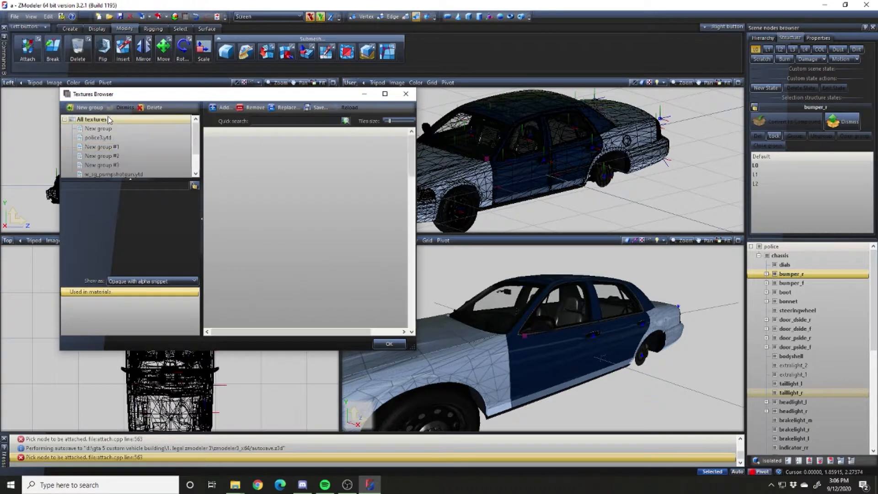
{"action": "left_click", "coordinate": [101, 156]}
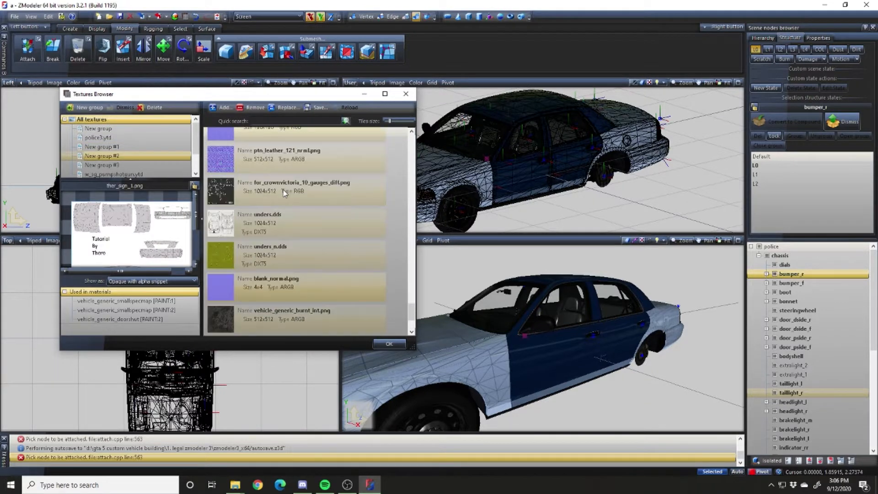
{"action": "scroll", "coordinate": [284, 192], "scroll_direction": "up", "scroll_amount": 5}
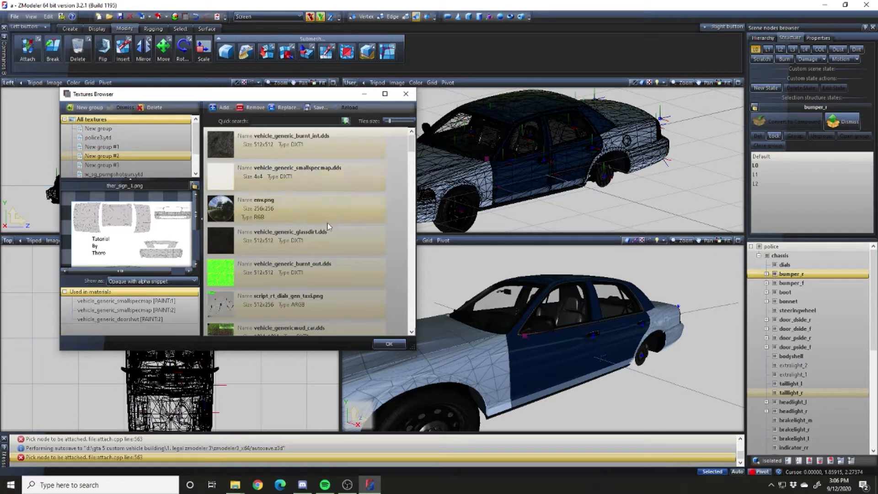
{"action": "mouse_move", "coordinate": [235, 485]}
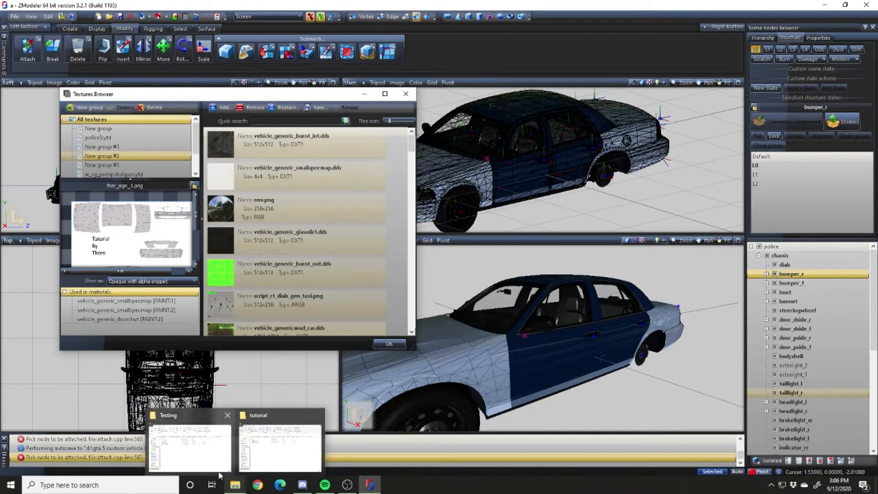
{"action": "mouse_move", "coordinate": [251, 460]}
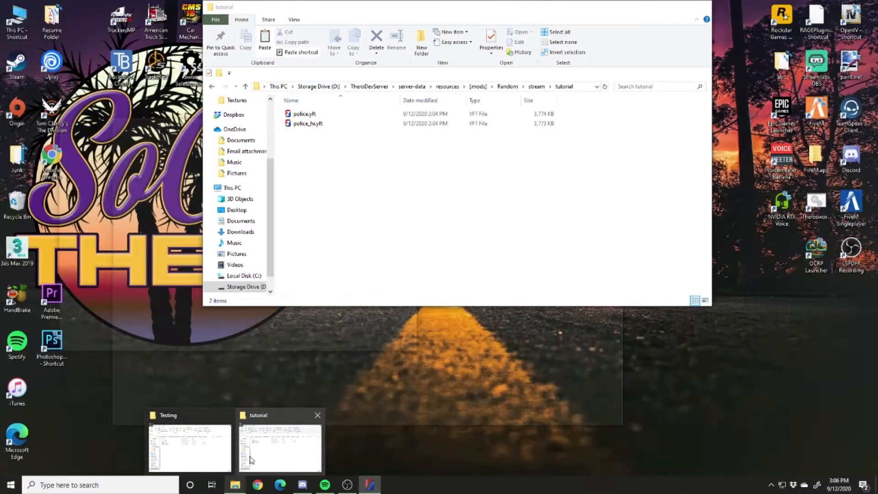
{"action": "mouse_move", "coordinate": [200, 460]}
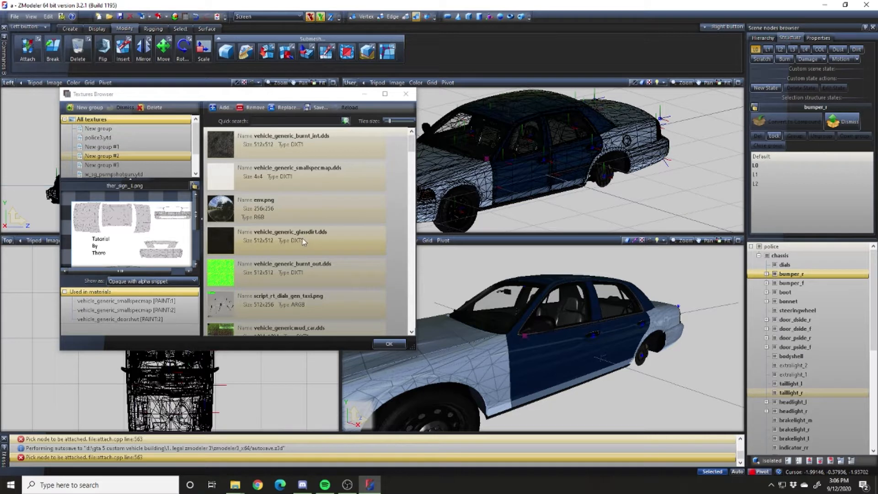
Preview the textures vehicle_generic_burnt_int.dds, env.png and script_rt_dials_gen_taxi.png
{"action": "left_click", "coordinate": [305, 137]}
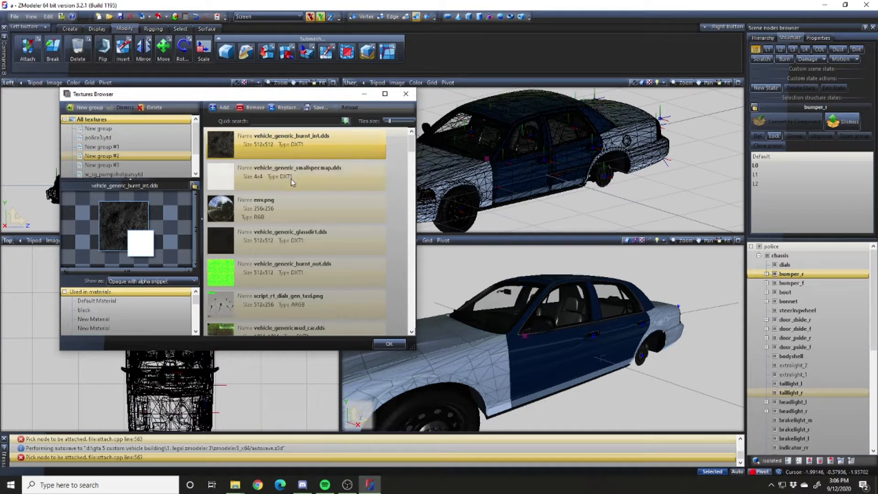
{"action": "left_click", "coordinate": [301, 211]}
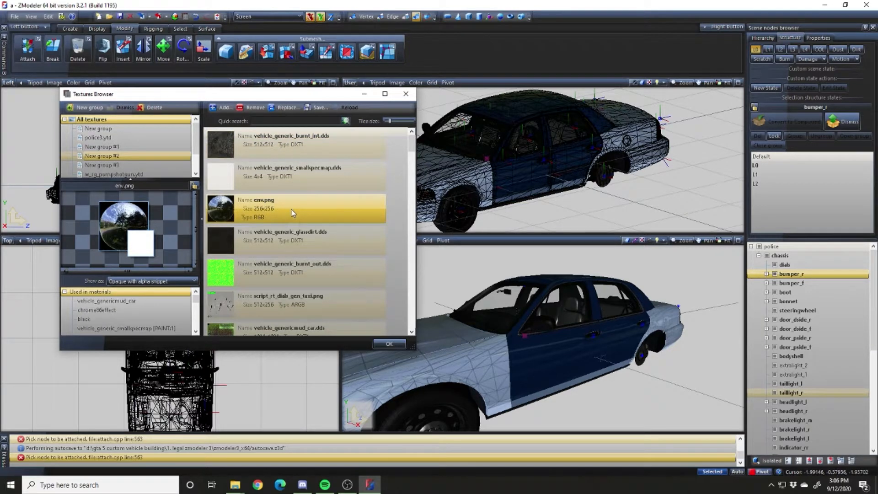
{"action": "left_click_drag", "start_coordinate": [536, 342], "coordinate": [570, 315]}
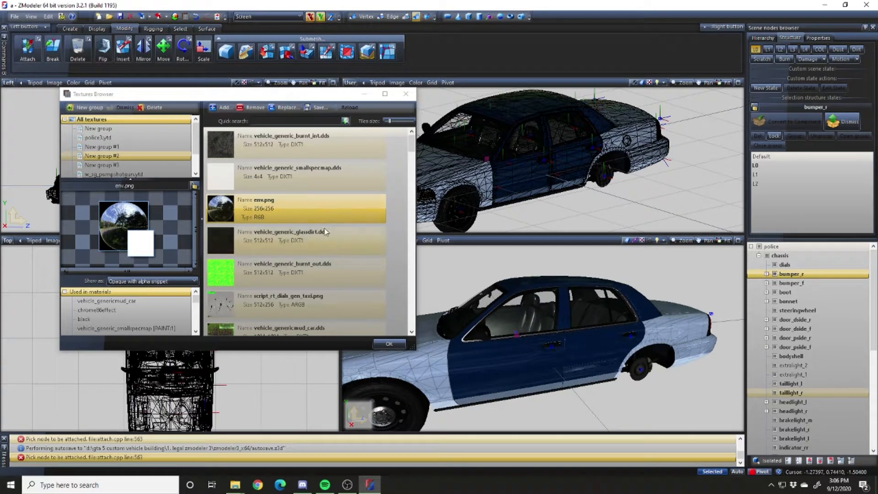
{"action": "scroll", "coordinate": [326, 231], "scroll_direction": "down", "scroll_amount": 1}
{"action": "scroll", "coordinate": [326, 231], "scroll_direction": "down", "scroll_amount": 2}
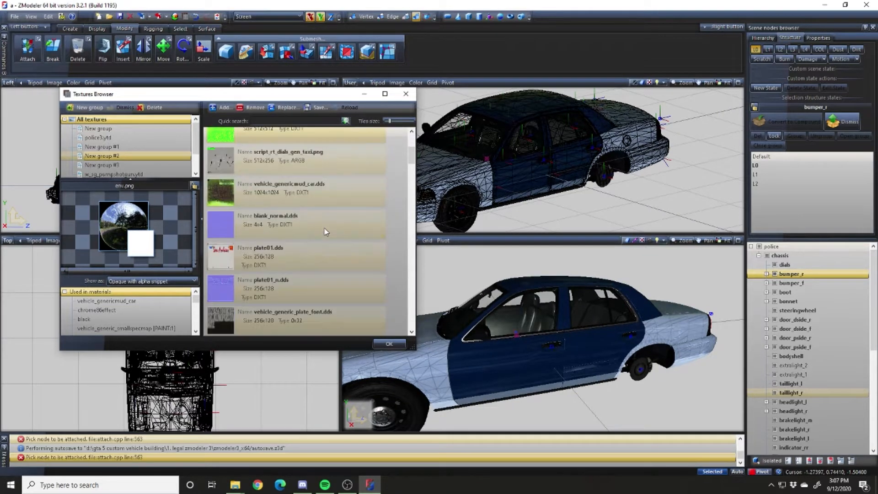
{"action": "left_click", "coordinate": [281, 155]}
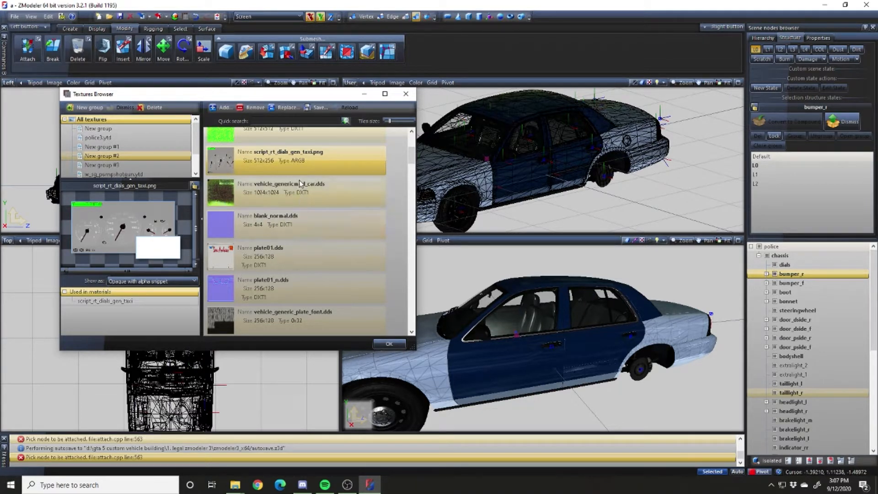
Select the textures CV_Detail.png, lights2_n.png, red.png, fab2.png and seatbelt_005_nrml.png together
{"action": "scroll", "coordinate": [307, 213], "scroll_direction": "down", "scroll_amount": 3}
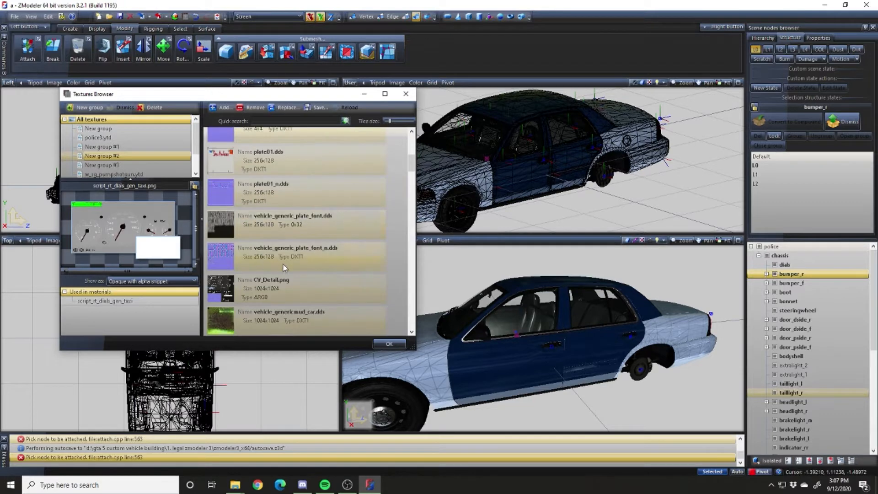
{"action": "scroll", "coordinate": [285, 267], "scroll_direction": "down", "scroll_amount": 2}
{"action": "left_click", "coordinate": [267, 240]}
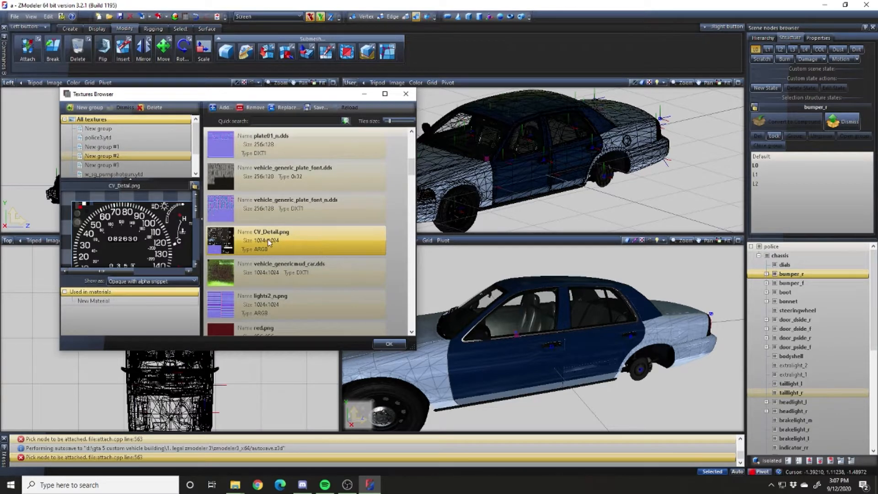
{"action": "scroll", "coordinate": [326, 248], "scroll_direction": "down", "scroll_amount": 3}
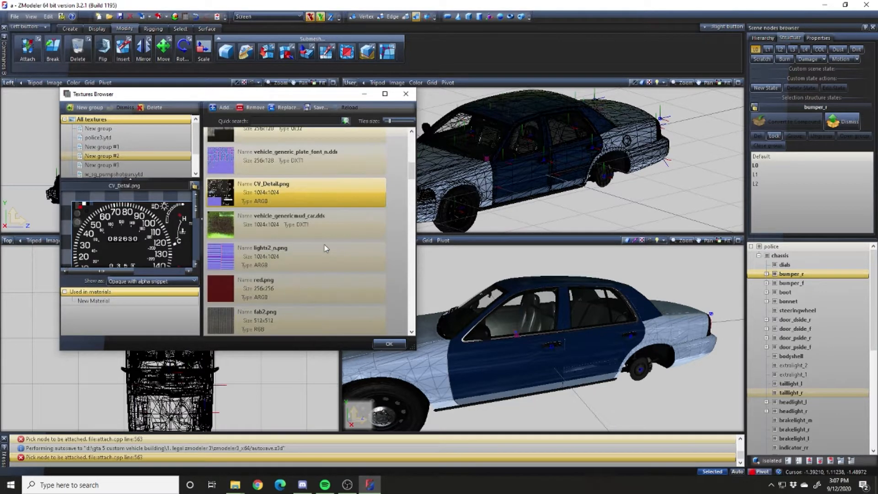
{"action": "left_click", "coordinate": [279, 213]}
{"action": "left_click", "coordinate": [279, 233]}
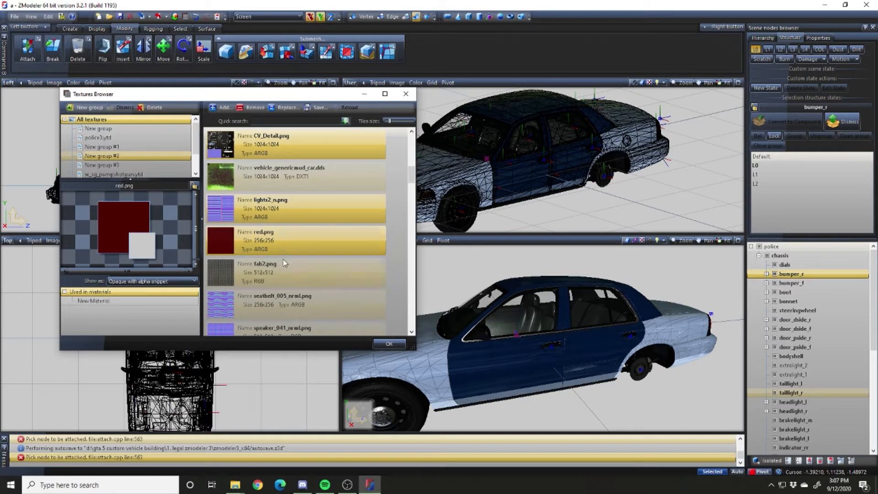
{"action": "left_click", "coordinate": [285, 265]}
{"action": "left_click", "coordinate": [297, 309]}
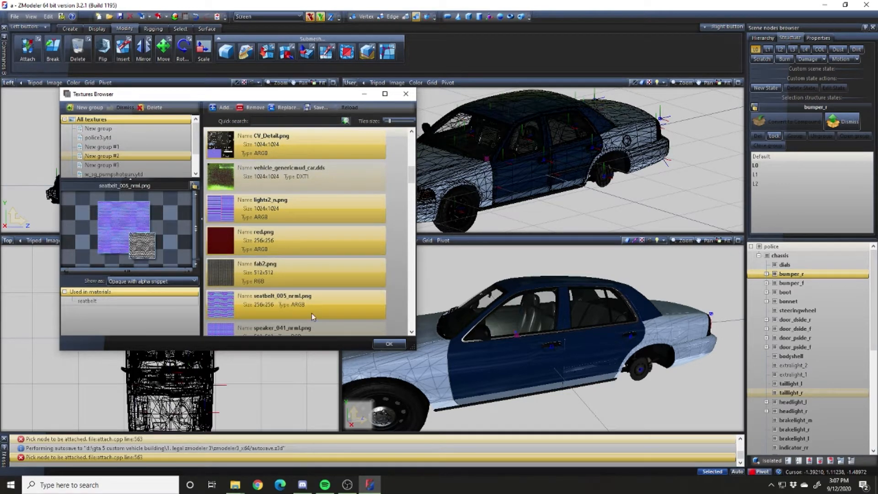
Add speaker_041_nrml.png, cv_stuff.png, intcolorplate.png and spec1.dds to the texture selection
{"action": "scroll", "coordinate": [311, 314], "scroll_direction": "down", "scroll_amount": 3}
{"action": "left_click", "coordinate": [313, 234]}
{"action": "left_click", "coordinate": [305, 264]}
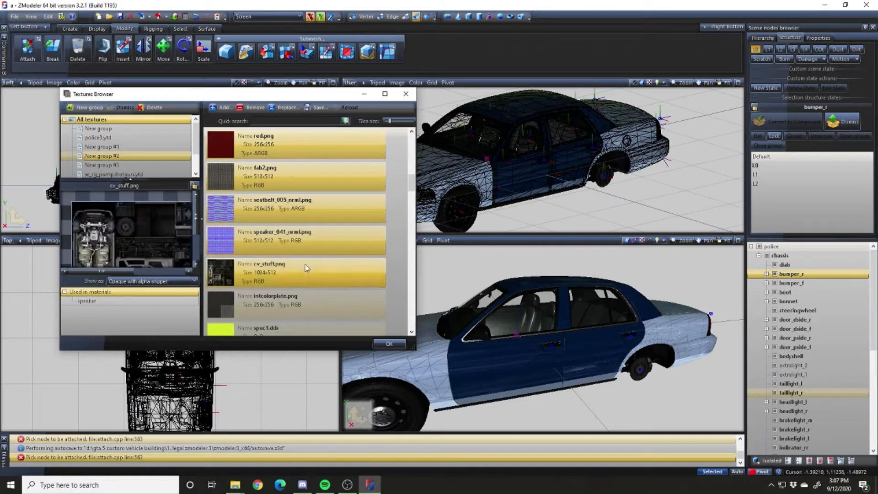
{"action": "left_click", "coordinate": [299, 305]}
{"action": "left_click", "coordinate": [316, 328]}
Add spec3.dds, spec2.dds, cv_windows.png and cv_windows_dirt.png to the texture selection, leaving out black.dds
{"action": "scroll", "coordinate": [329, 246], "scroll_direction": "down", "scroll_amount": 3}
{"action": "scroll", "coordinate": [327, 245], "scroll_direction": "down", "scroll_amount": 3}
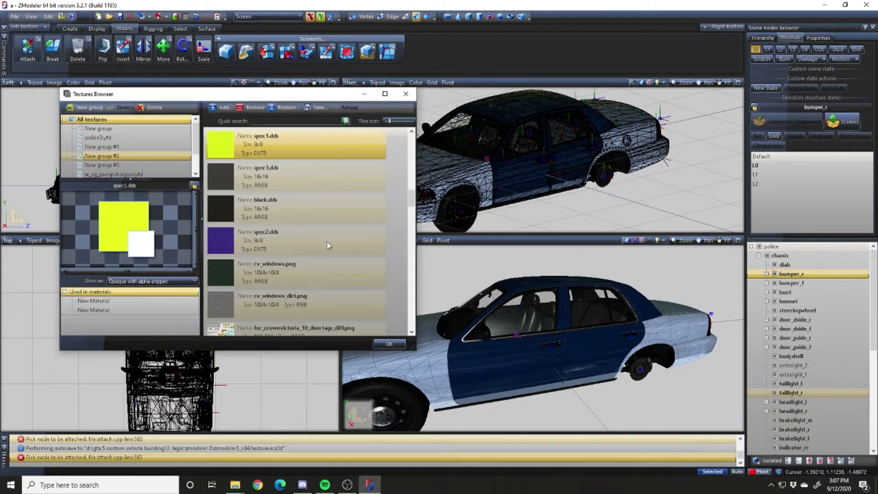
{"action": "left_click", "coordinate": [310, 183]}
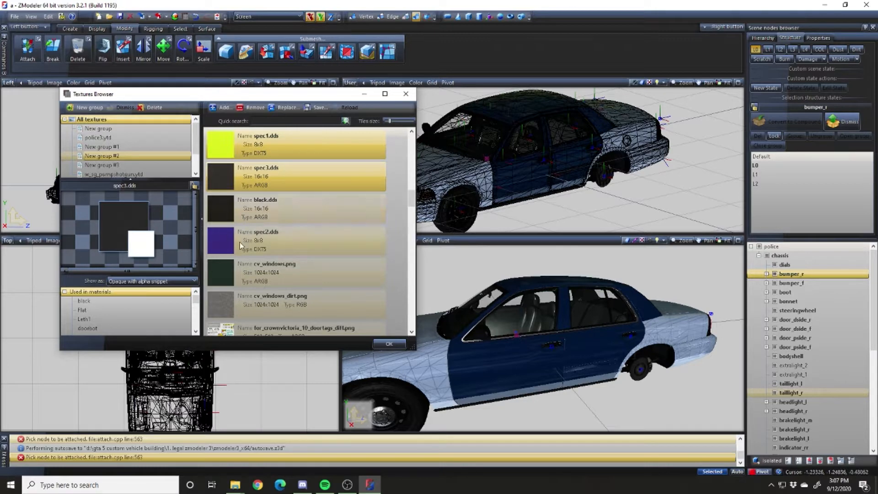
{"action": "left_click", "coordinate": [279, 241]}
{"action": "left_click", "coordinate": [289, 269]}
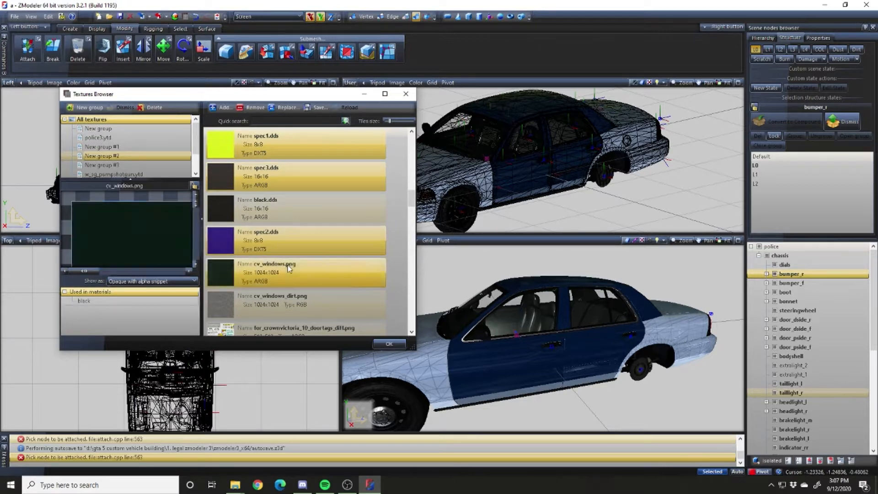
{"action": "left_click", "coordinate": [291, 307]}
Add for_crownvictoria_10_doortags_diff.png, for_crownvictoria_10_gauges_lite.png, for_crownvictoria_10_symbols_embossed_opac.png and interiorlod_diff.png to the texture selection
{"action": "scroll", "coordinate": [333, 241], "scroll_direction": "down", "scroll_amount": 5}
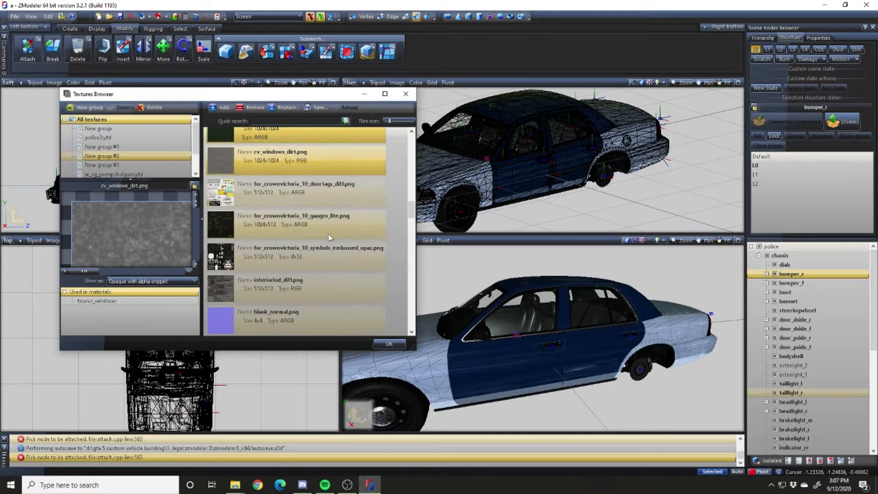
{"action": "left_click", "coordinate": [308, 200]}
{"action": "left_click", "coordinate": [307, 224]}
{"action": "left_click", "coordinate": [308, 254]}
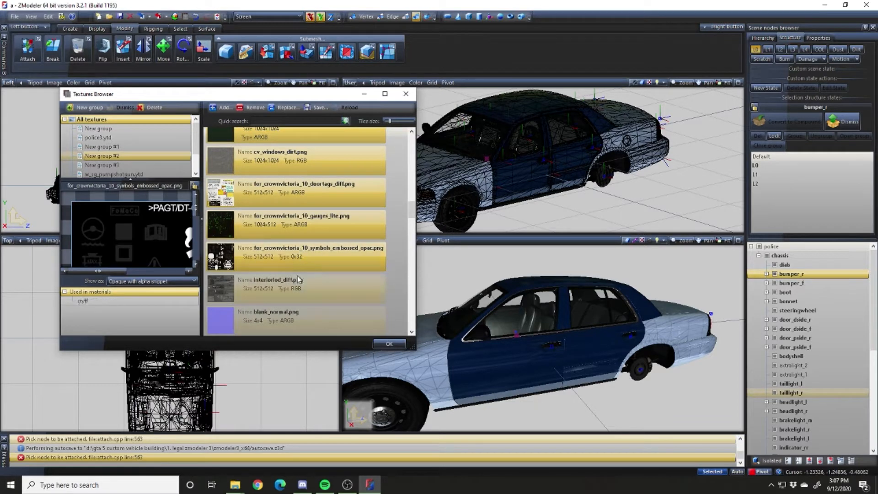
{"action": "left_click", "coordinate": [308, 278]}
Add lights1.png, lights2.png and chrome86effect.png to the texture selection, leaving out blank_normal.png
{"action": "scroll", "coordinate": [328, 250], "scroll_direction": "down", "scroll_amount": 5}
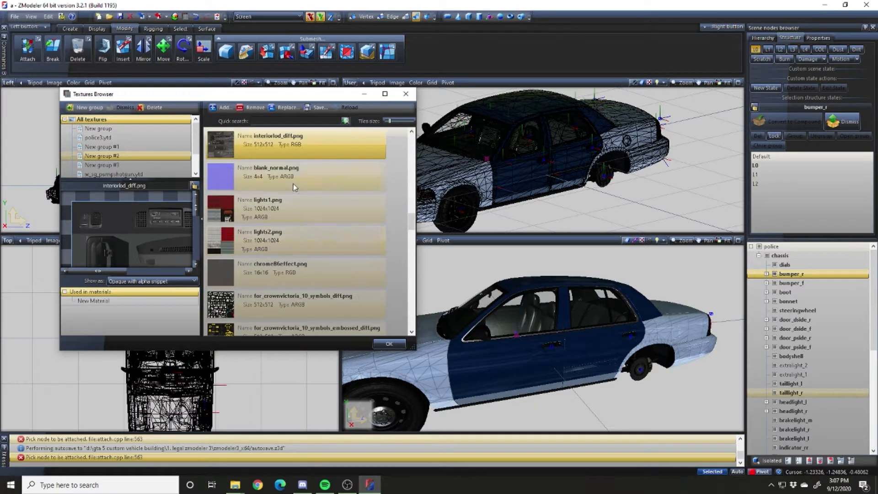
{"action": "left_click", "coordinate": [284, 208]}
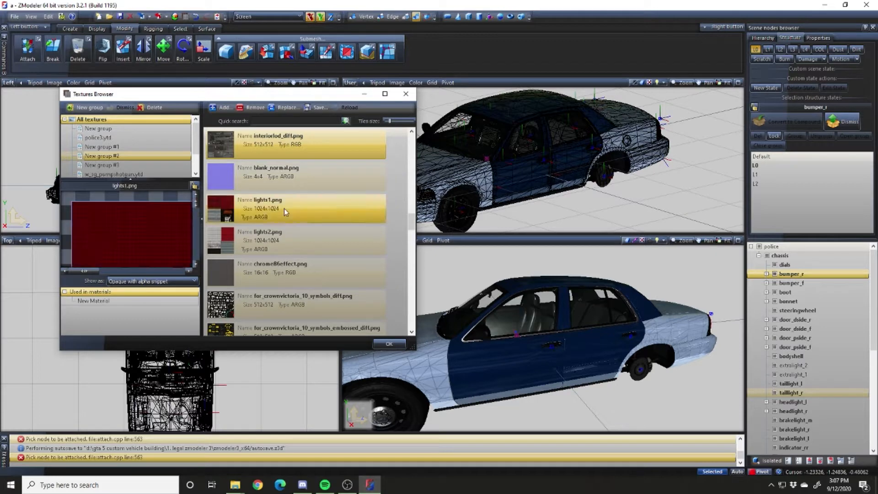
{"action": "left_click", "coordinate": [283, 240]}
{"action": "left_click", "coordinate": [286, 267]}
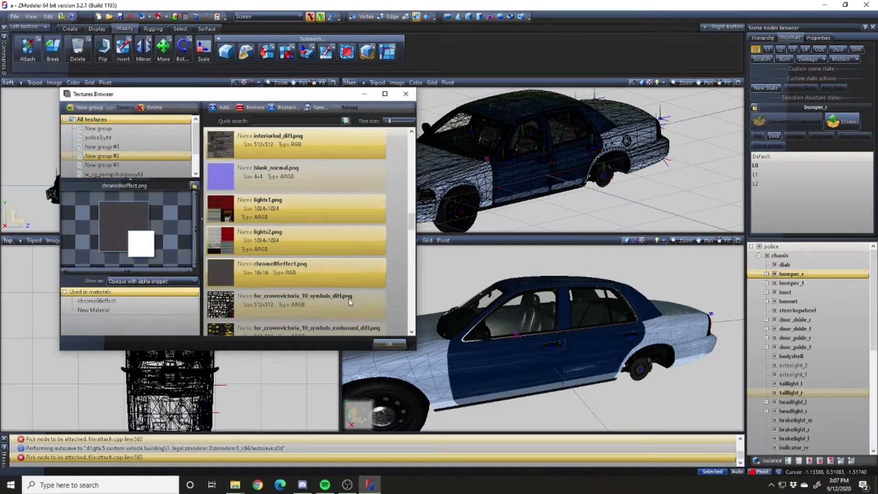
Add for_crownvictoria_10_symbols_diff.png, for_crownvictoria_10_symbols_embossed_diff.png, lights1_n.png, grill.png and grill_n.png to the texture selection
{"action": "scroll", "coordinate": [343, 288], "scroll_direction": "down", "scroll_amount": 3}
{"action": "left_click", "coordinate": [316, 204]}
{"action": "left_click", "coordinate": [297, 237]}
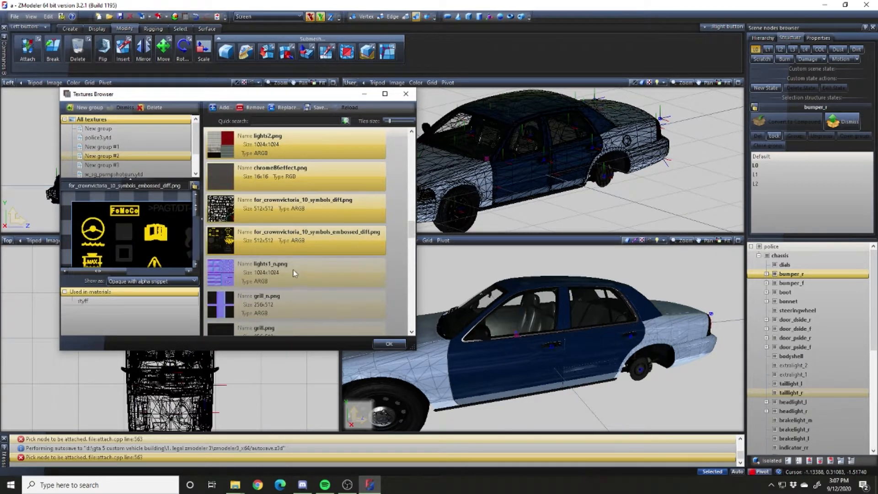
{"action": "left_click", "coordinate": [282, 270]}
{"action": "left_click", "coordinate": [279, 324]}
{"action": "left_click", "coordinate": [286, 304]}
Add for_crownvictoria_10_symbols_emis.png, for_crownvictoria_10_symbols2_diff.png and for_crownvictoria_10_symbols2_emis.png to the texture selection, leaving out vehicle_generic_smallspecmap.dds and blank_normal.dds
{"action": "scroll", "coordinate": [311, 253], "scroll_direction": "down", "scroll_amount": 6}
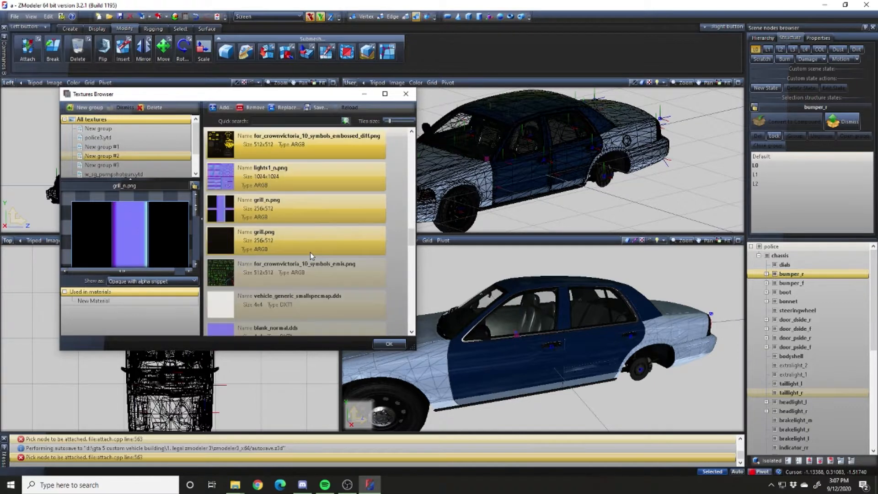
{"action": "left_click", "coordinate": [301, 179]}
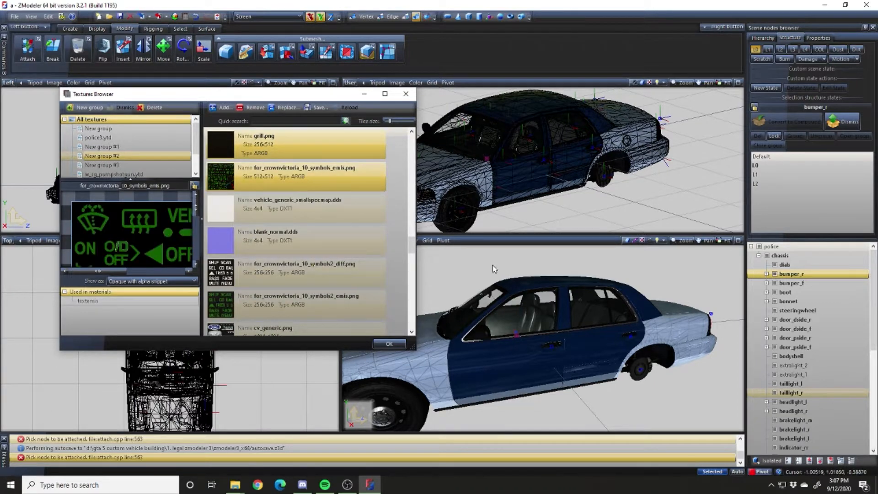
{"action": "left_click", "coordinate": [298, 274]}
{"action": "left_click", "coordinate": [293, 297]}
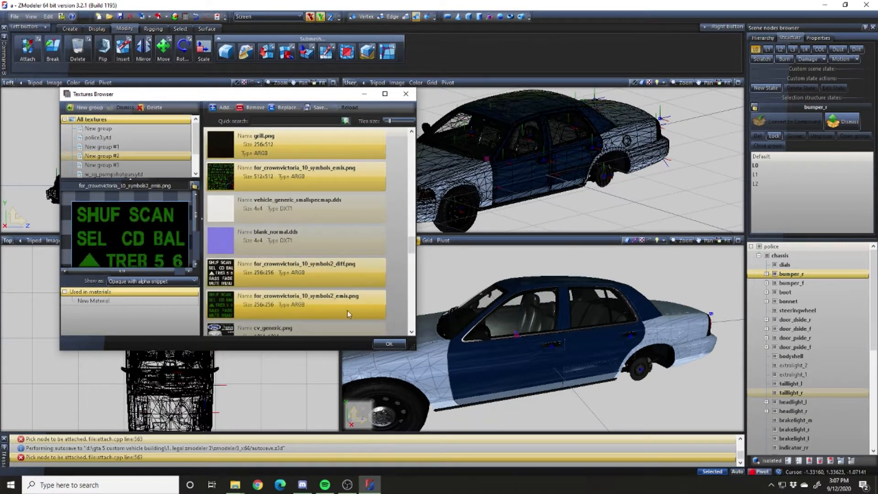
Add cv_generic.png, cv_generic_n.png, cv_generic_s.png, lights3.png and lights3_n.png to the texture selection
{"action": "scroll", "coordinate": [290, 274], "scroll_direction": "down", "scroll_amount": 5}
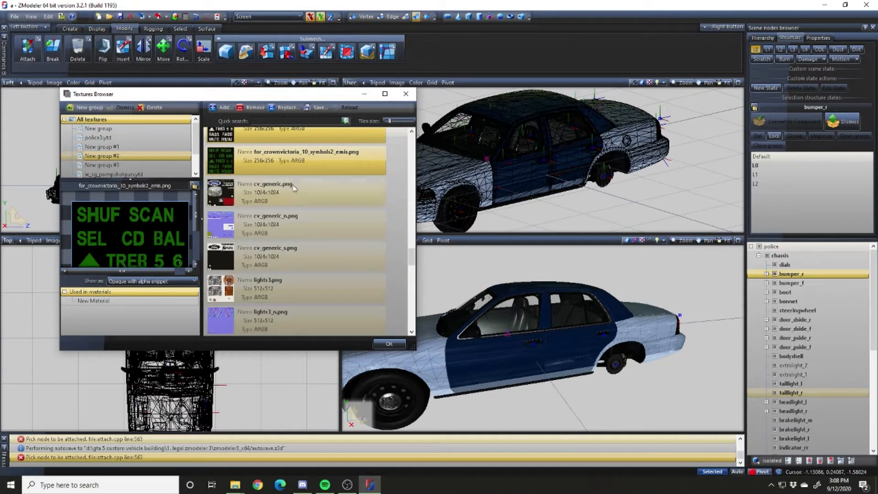
{"action": "left_click", "coordinate": [295, 190]}
{"action": "left_click", "coordinate": [289, 227]}
{"action": "left_click", "coordinate": [286, 261]}
{"action": "left_click", "coordinate": [285, 292]}
{"action": "left_click", "coordinate": [284, 313]}
Add eagle_rs-a_p225.png, eagle_rs-a_p225_n.png, tyre_s.png and cvpi_brake_disc.png to the texture selection
{"action": "scroll", "coordinate": [304, 256], "scroll_direction": "down", "scroll_amount": 5}
{"action": "left_click", "coordinate": [298, 213]}
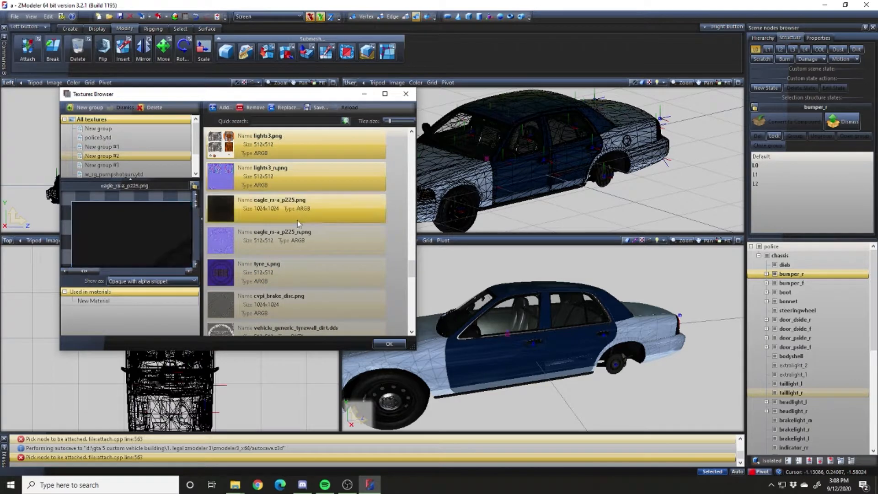
{"action": "left_click", "coordinate": [297, 238]}
{"action": "left_click", "coordinate": [295, 271]}
{"action": "left_click", "coordinate": [294, 304]}
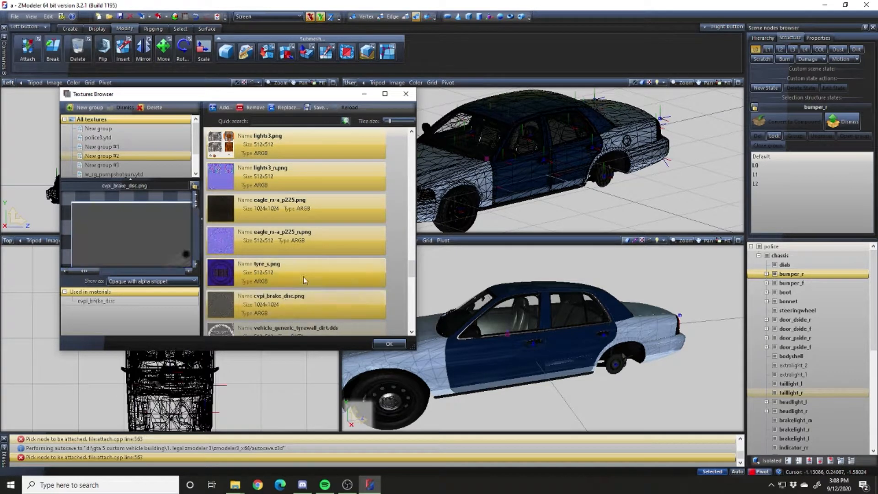
Add cvpi_steelrim.png, cvpi_steelrim_n.dds, cvpi_steelrim_dirt.dds and cvpi_steelrim_spec.png to the texture selection, leaving out vehicle_generic_tyrewall_dirt.dds
{"action": "scroll", "coordinate": [303, 276], "scroll_direction": "down", "scroll_amount": 5}
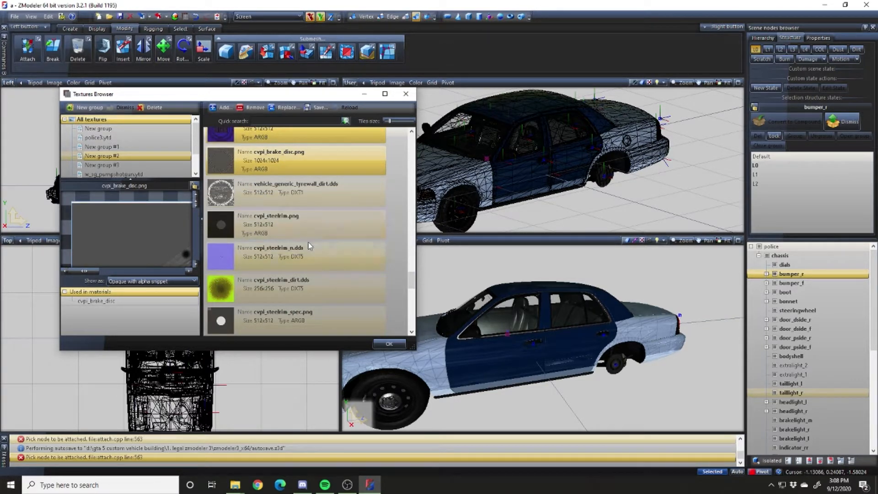
{"action": "left_click", "coordinate": [301, 228]}
{"action": "left_click", "coordinate": [298, 254]}
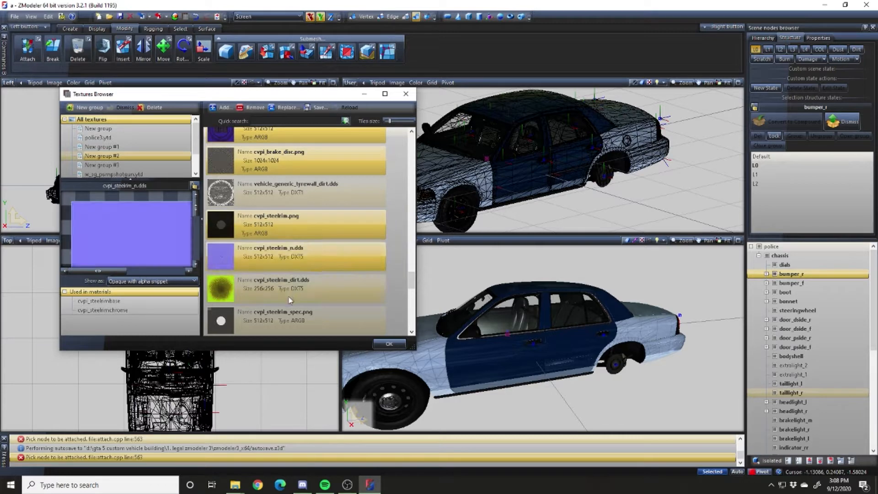
{"action": "left_click", "coordinate": [289, 300]}
{"action": "left_click", "coordinate": [315, 320]}
Add cv_detail_emis.png, org_fiber_002_nrml.png, org_grain_013_nrml.png, ptn_fiber_001_nrml.png, ptn_leather_006_nrml.png and ptn_leather_121_nrml.png to the texture selection
{"action": "scroll", "coordinate": [322, 233], "scroll_direction": "down", "scroll_amount": 5}
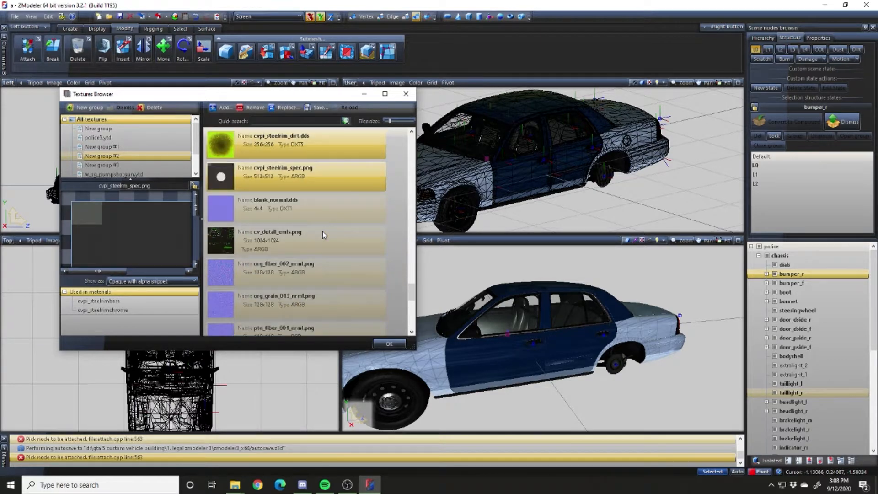
{"action": "scroll", "coordinate": [322, 231], "scroll_direction": "down", "scroll_amount": 3}
{"action": "left_click", "coordinate": [301, 155]}
{"action": "left_click", "coordinate": [302, 176]}
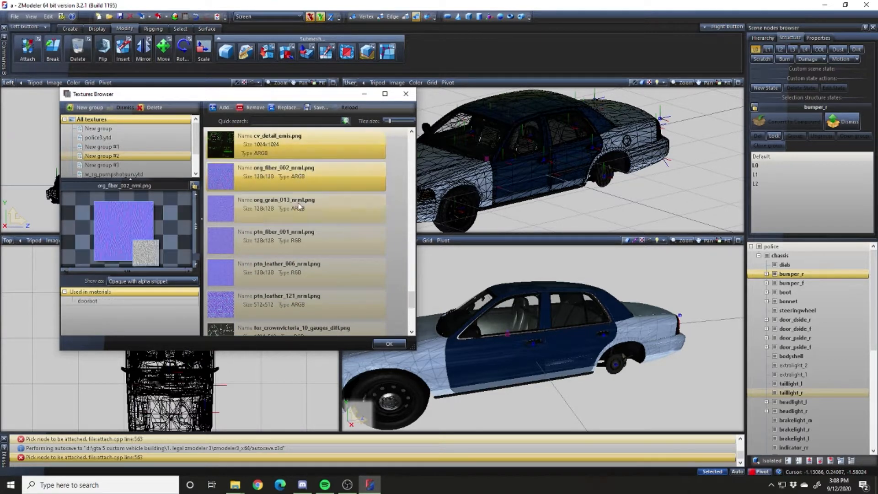
{"action": "left_click", "coordinate": [299, 206]}
{"action": "left_click", "coordinate": [295, 236]}
{"action": "left_click", "coordinate": [291, 270]}
{"action": "left_click", "coordinate": [289, 301]}
Add for_crownvictoria_10_gauges_diff.png, unders_n.dds and the DDS texture just above it, dinghyblack.png and ther_sign_1.png to the texture selection
{"action": "scroll", "coordinate": [319, 221], "scroll_direction": "down", "scroll_amount": 5}
{"action": "left_click", "coordinate": [301, 199]}
{"action": "left_click", "coordinate": [293, 224]}
{"action": "left_click", "coordinate": [288, 256]}
{"action": "scroll", "coordinate": [307, 242], "scroll_direction": "down", "scroll_amount": 2}
{"action": "scroll", "coordinate": [308, 242], "scroll_direction": "down", "scroll_amount": 2}
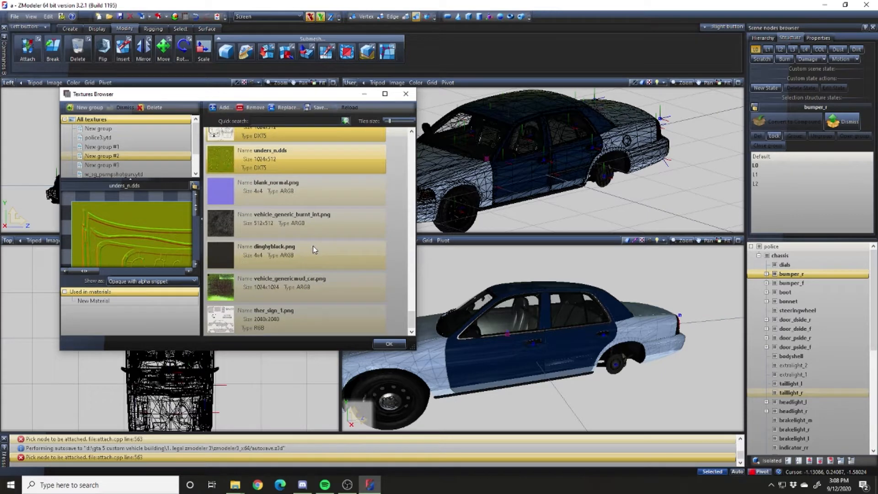
{"action": "left_click", "coordinate": [281, 249]}
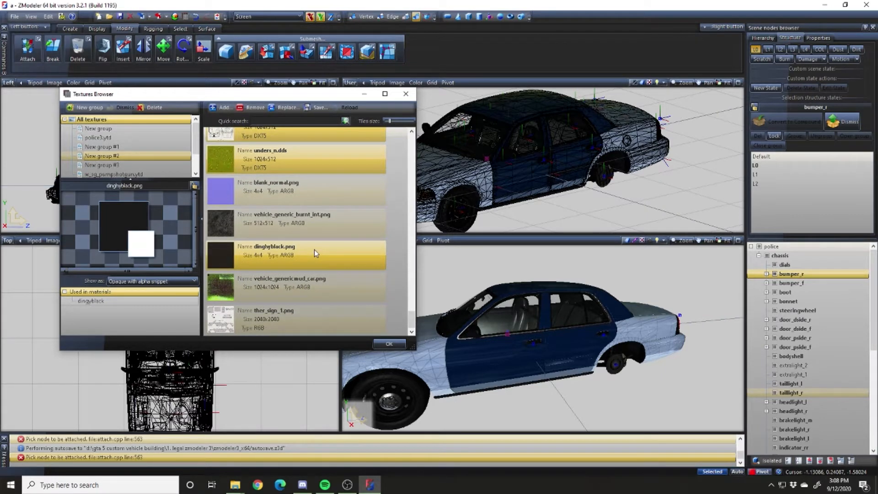
{"action": "left_click", "coordinate": [226, 314]}
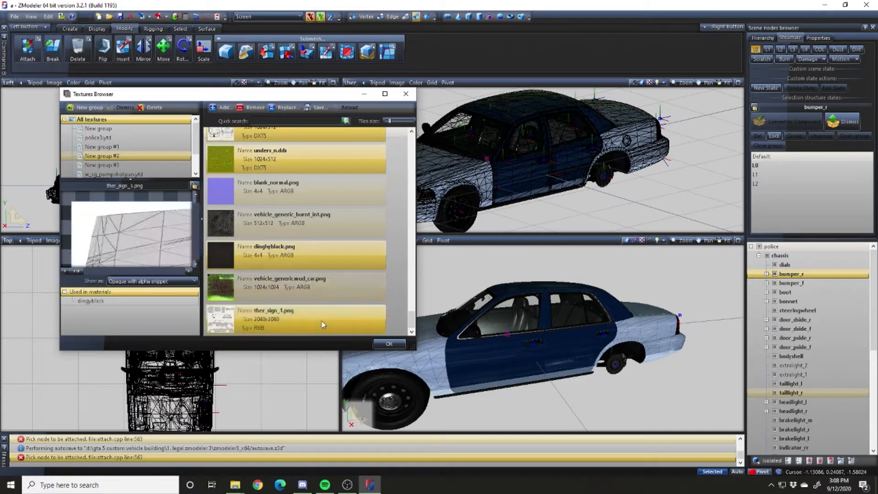
Save all selected textures as DDS Texture files in the Textures folder inside Testing and close the Textures Browser
{"action": "left_click", "coordinate": [317, 107]}
{"action": "left_click", "coordinate": [252, 177]}
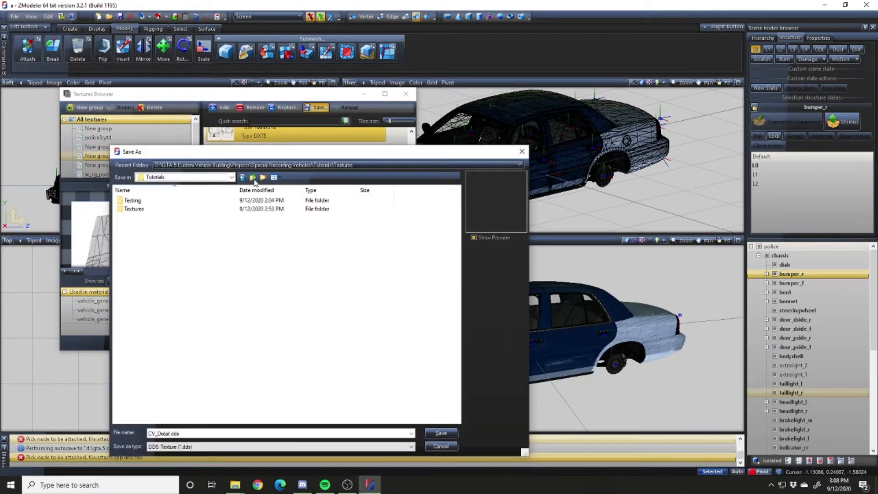
{"action": "double_click", "coordinate": [142, 209]}
{"action": "double_click", "coordinate": [168, 204]}
{"action": "left_click", "coordinate": [435, 435]}
{"action": "key", "text": "Return"}
{"action": "key", "text": "Return"}
{"action": "key", "text": "Return"}
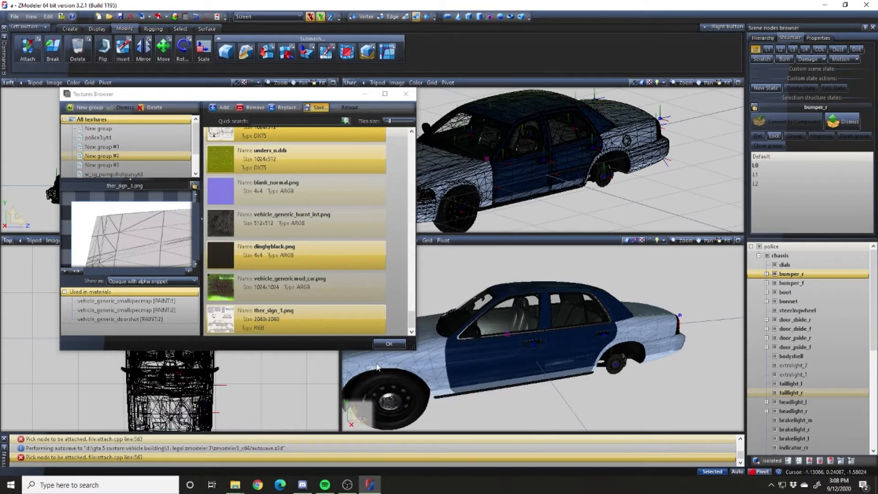
{"action": "key", "text": "Escape"}
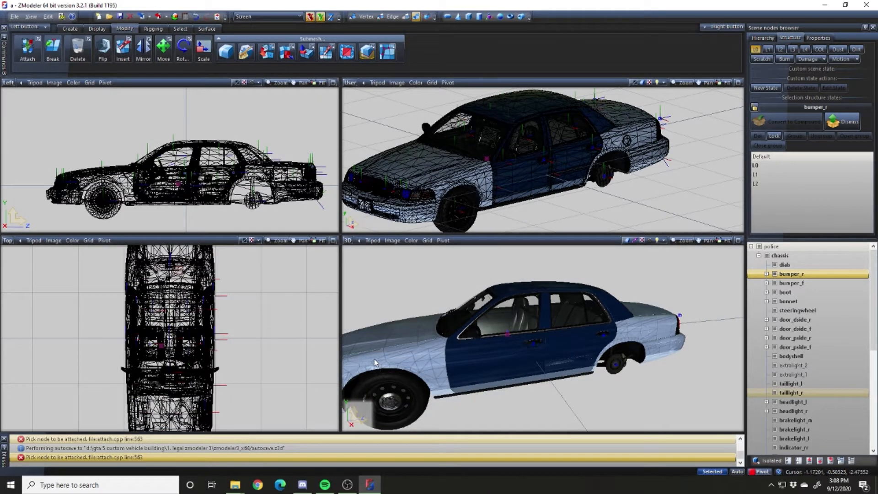
Export the model as police.yft into the Testing folder, replacing the existing file
{"action": "left_click", "coordinate": [161, 16]}
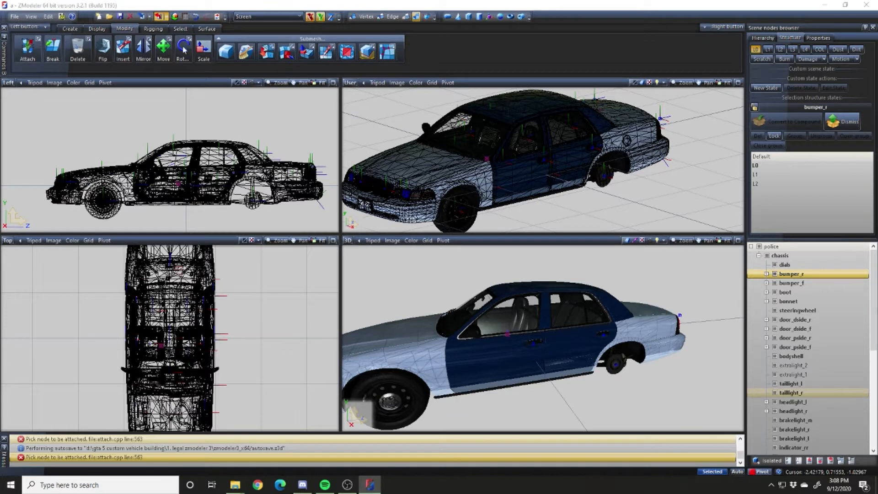
{"action": "double_click", "coordinate": [371, 197]}
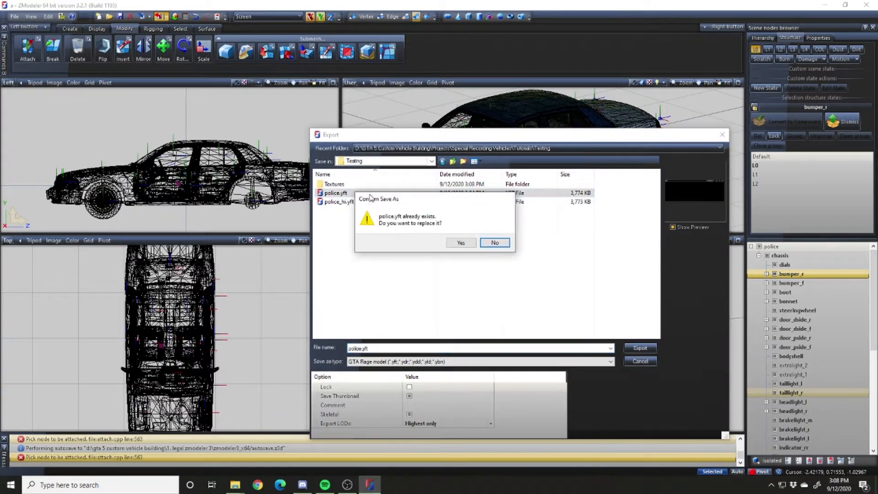
{"action": "key", "text": "Return"}
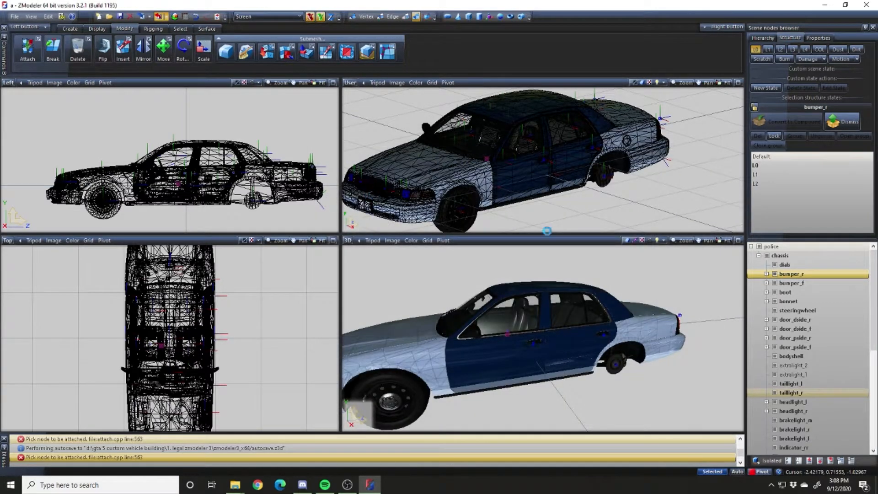
Rename the root node police as police_hi and export the model over police_hi.yft in the Testing folder
{"action": "left_click", "coordinate": [785, 247]}
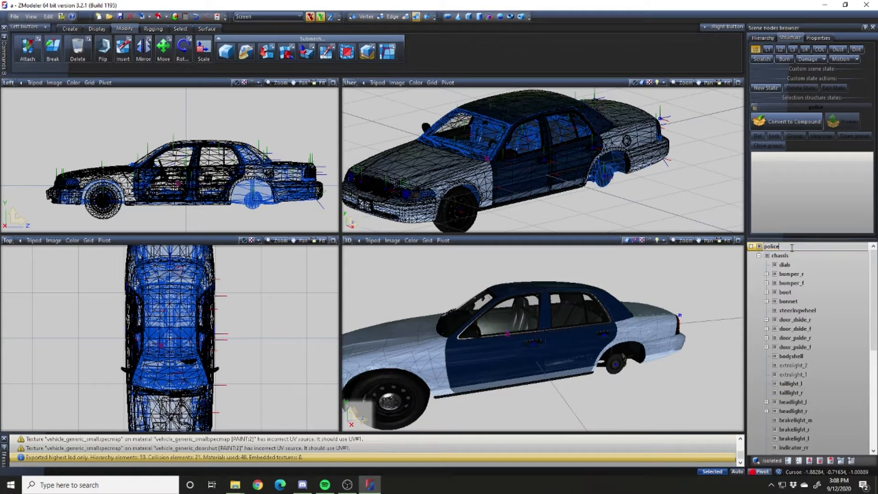
{"action": "type", "text": "_hi"}
{"action": "key", "text": "Return"}
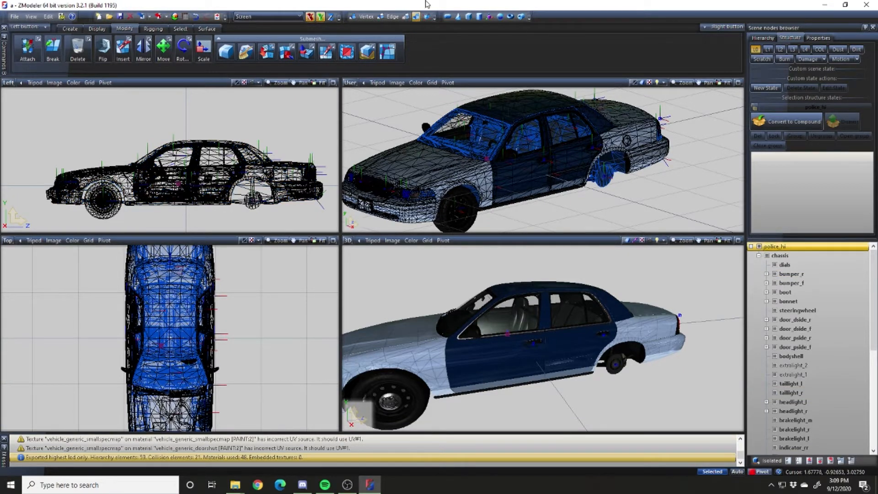
{"action": "left_click", "coordinate": [157, 16]}
{"action": "double_click", "coordinate": [483, 198]}
{"action": "key", "text": "Return"}
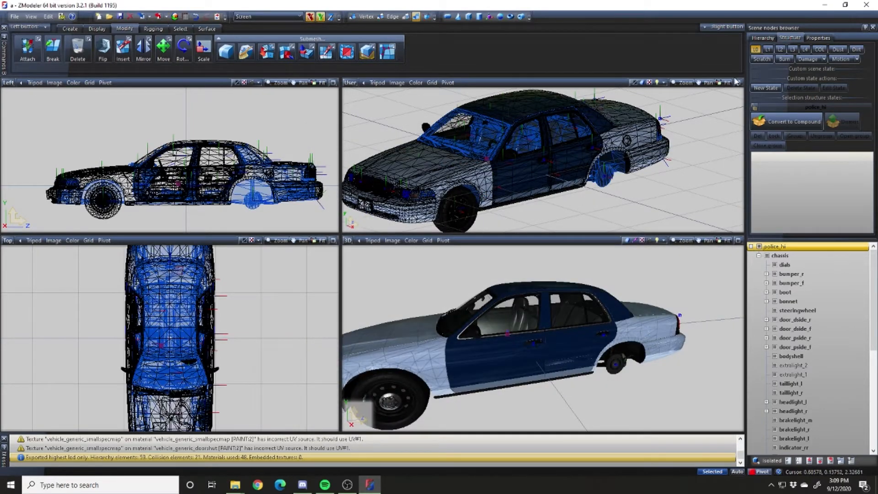
Minimize ZModeler and start OpenIV for the Windows version of Grand Theft Auto V
{"action": "left_click", "coordinate": [824, 5]}
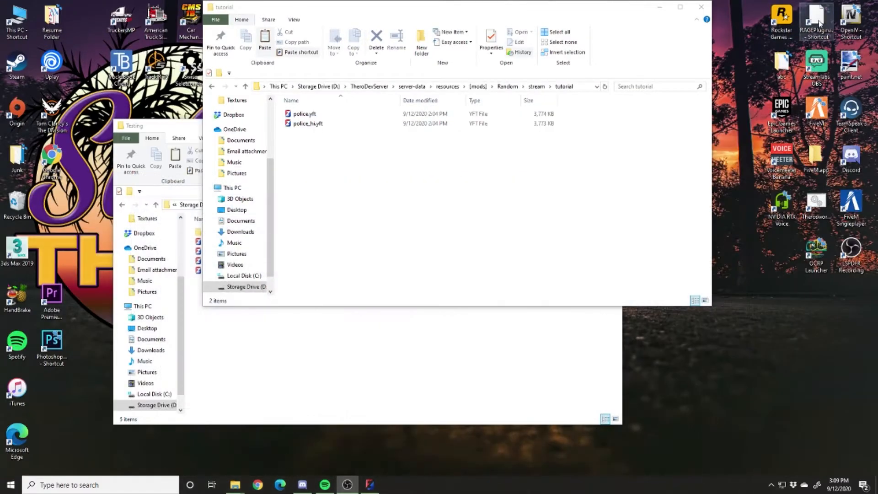
{"action": "double_click", "coordinate": [851, 21]}
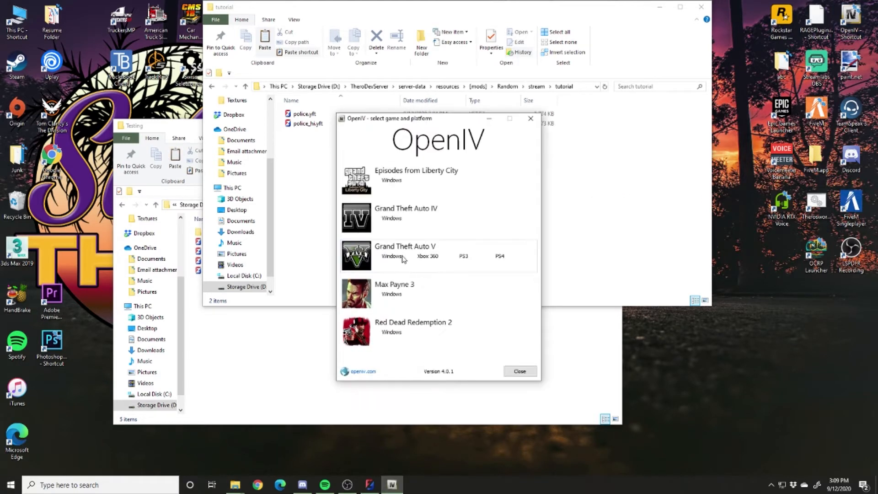
{"action": "left_click", "coordinate": [392, 256]}
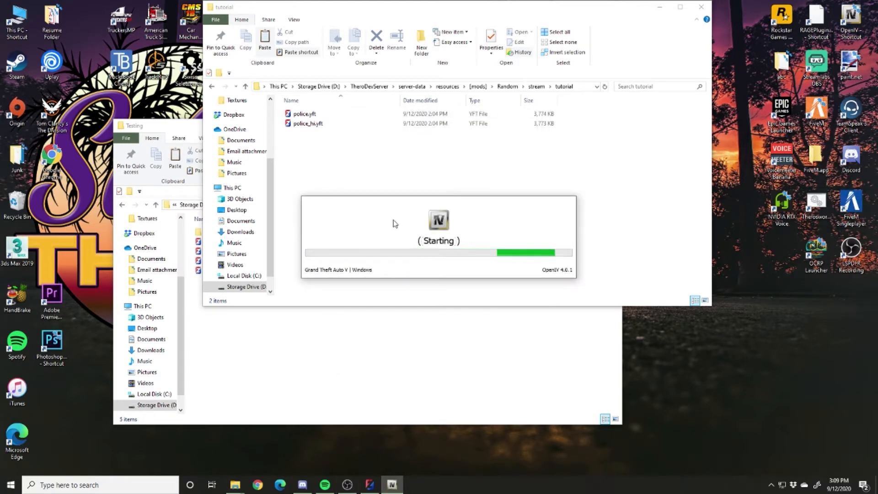
Delete the backup files police.bak and police_hi.bak from the Testing folder in File Explorer
{"action": "left_click", "coordinate": [381, 394]}
{"action": "left_click", "coordinate": [224, 242]}
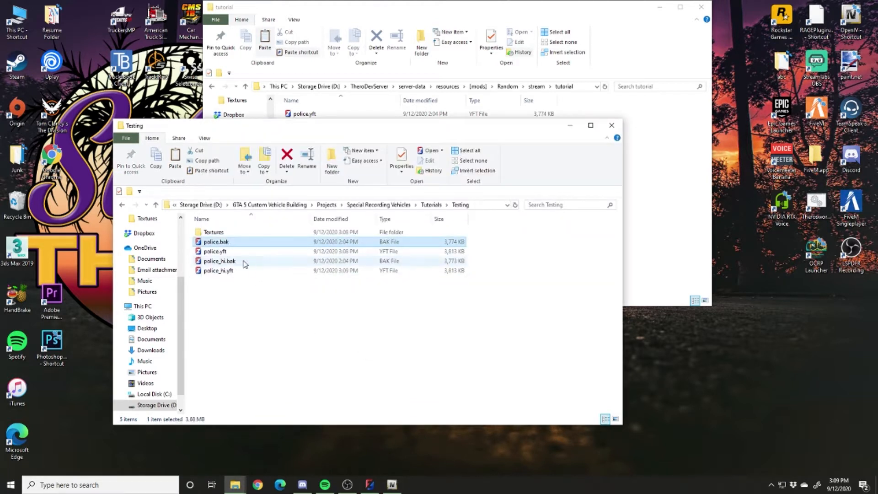
{"action": "key", "text": "Delete"}
{"action": "left_click", "coordinate": [244, 254]}
{"action": "key", "text": "Delete"}
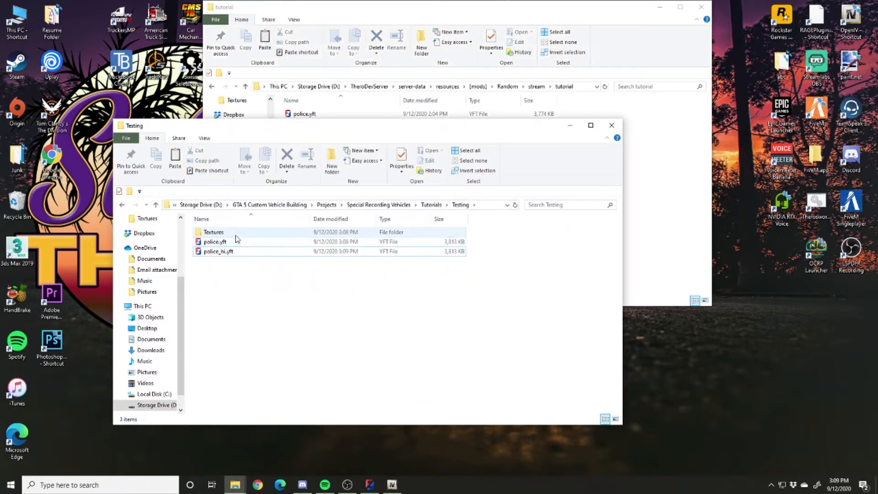
Open the Textures folder inside Testing and select cv_detail_emis.dds
{"action": "double_click", "coordinate": [231, 232]}
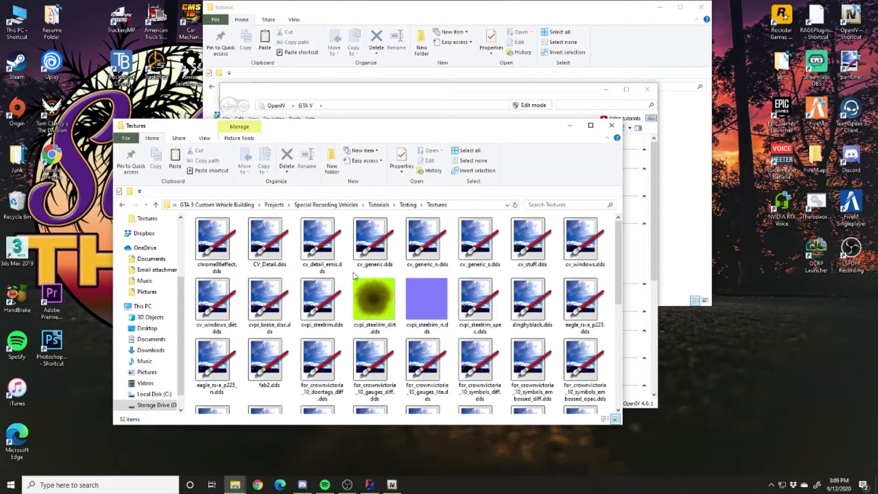
{"action": "right_click", "coordinate": [339, 283]}
{"action": "left_click", "coordinate": [338, 273]}
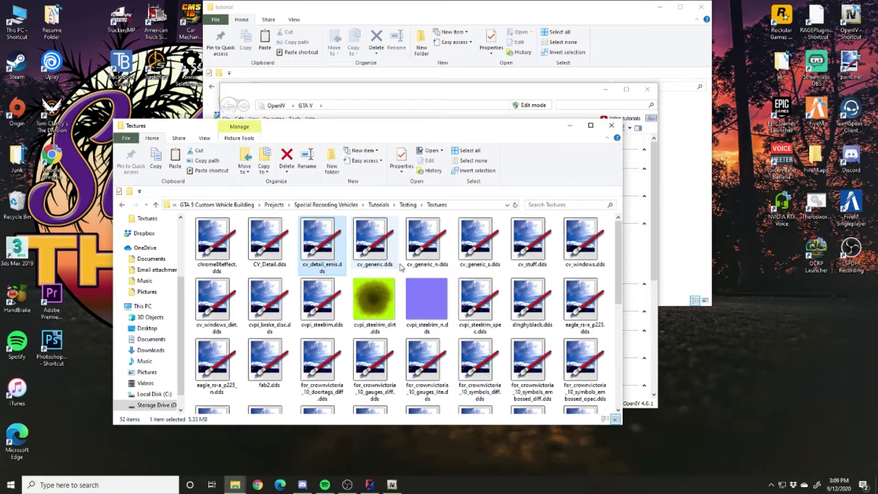
Switch the Textures folder to Details view and look through the file sizes of all DDS textures
{"action": "scroll", "coordinate": [351, 276], "scroll_direction": "down", "scroll_amount": 2}
{"action": "scroll", "coordinate": [348, 272], "scroll_direction": "up", "scroll_amount": 2}
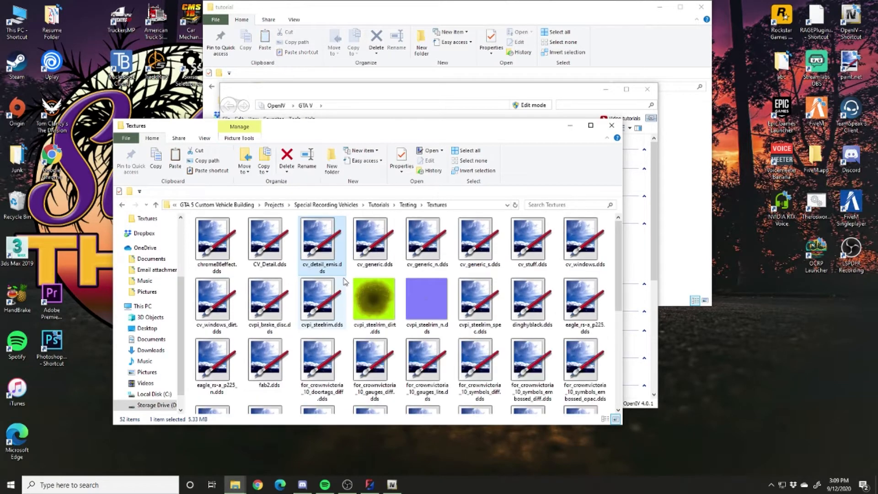
{"action": "right_click", "coordinate": [349, 269]}
{"action": "mouse_move", "coordinate": [448, 276]}
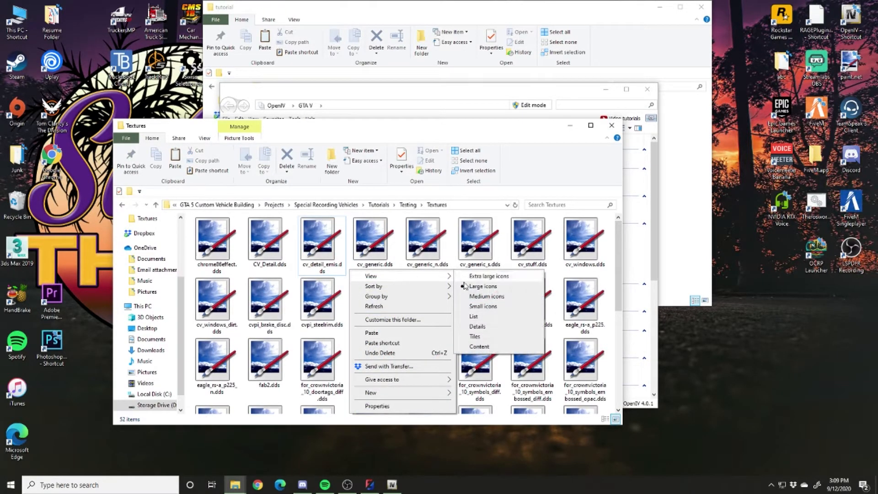
{"action": "left_click", "coordinate": [488, 327]}
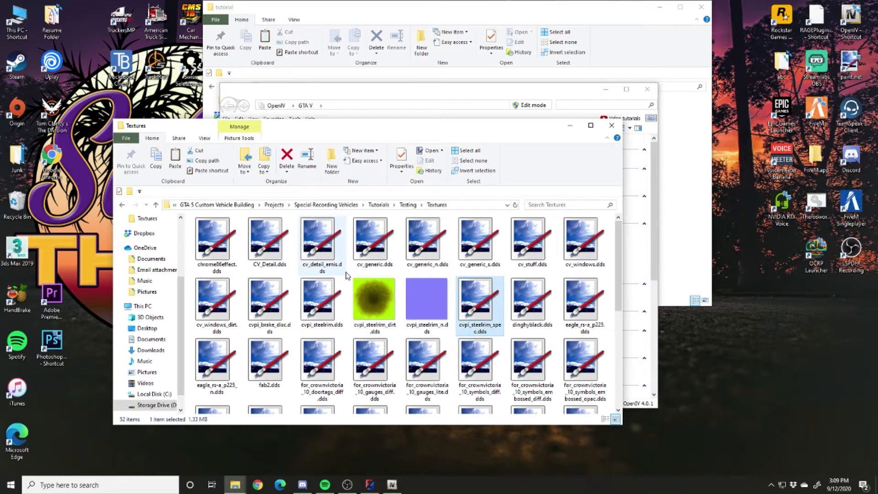
{"action": "right_click", "coordinate": [346, 271]}
{"action": "mouse_move", "coordinate": [430, 279]}
{"action": "left_click", "coordinate": [479, 329]}
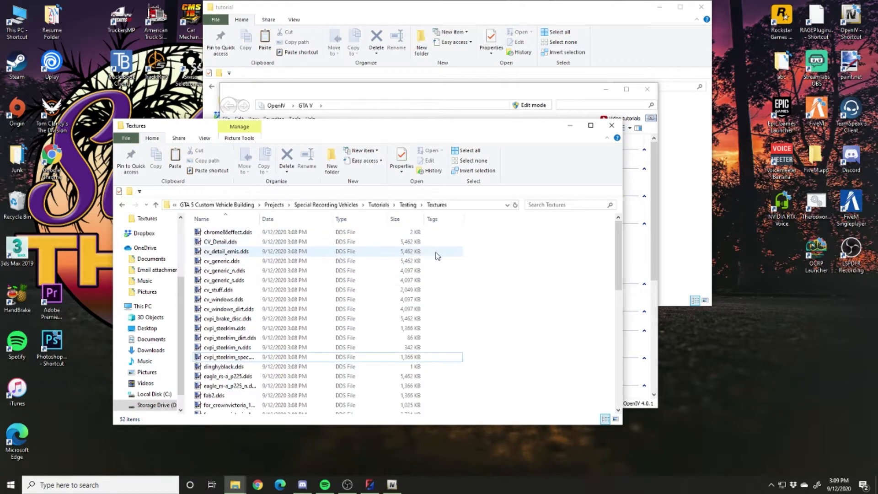
{"action": "scroll", "coordinate": [366, 272], "scroll_direction": "down", "scroll_amount": 6}
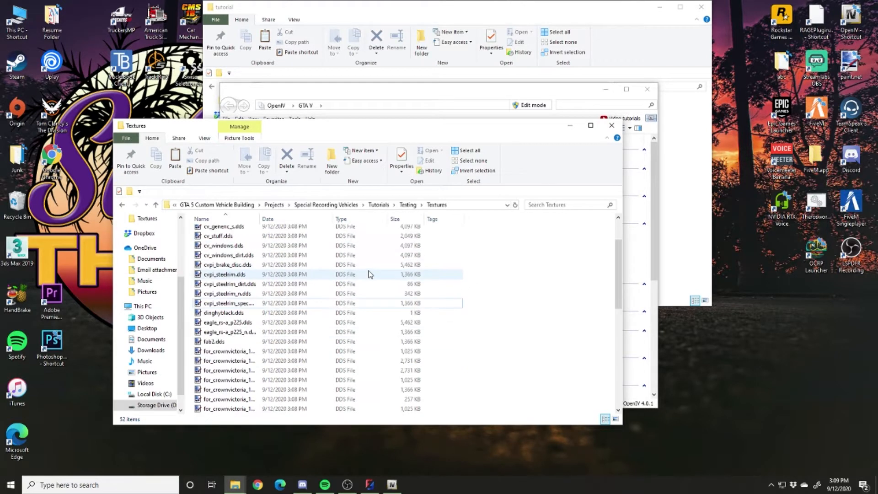
{"action": "scroll", "coordinate": [370, 279], "scroll_direction": "down", "scroll_amount": 4}
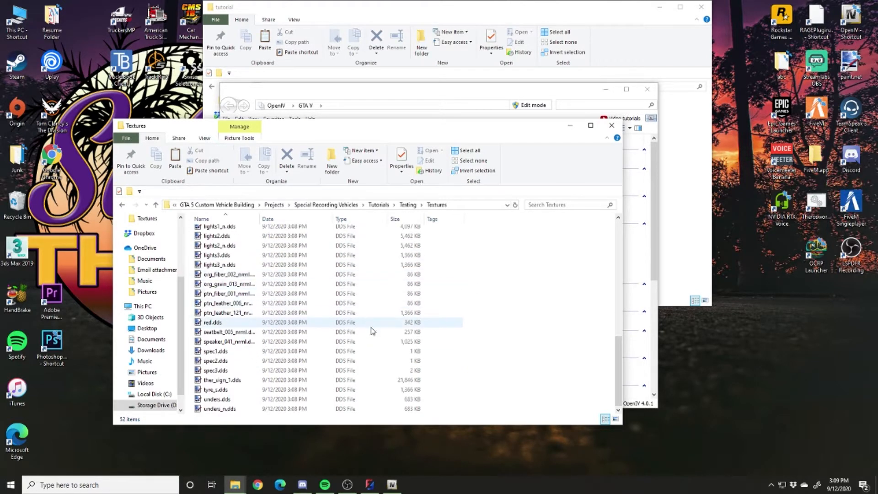
{"action": "scroll", "coordinate": [311, 355], "scroll_direction": "up", "scroll_amount": 10}
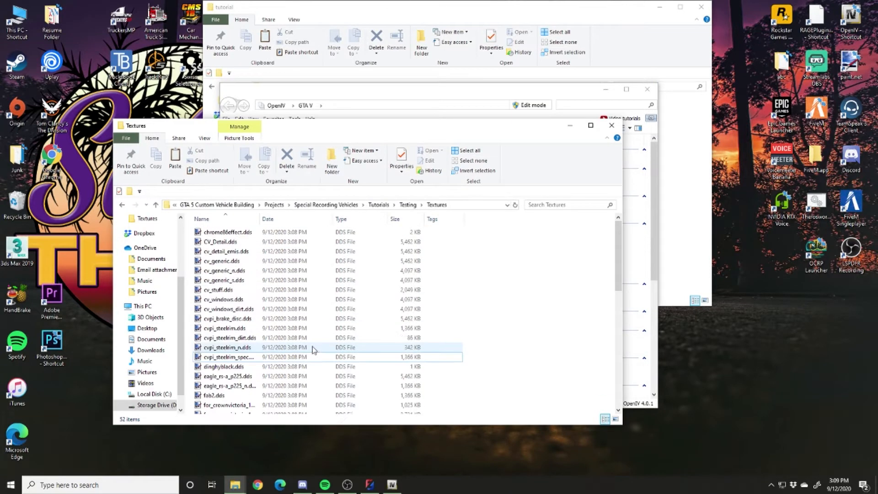
Open the textures from CV_Detail.dds through cvpi_steelrim.dds as separate images in paint.net and delete those files from the Textures folder
{"action": "left_click", "coordinate": [398, 244]}
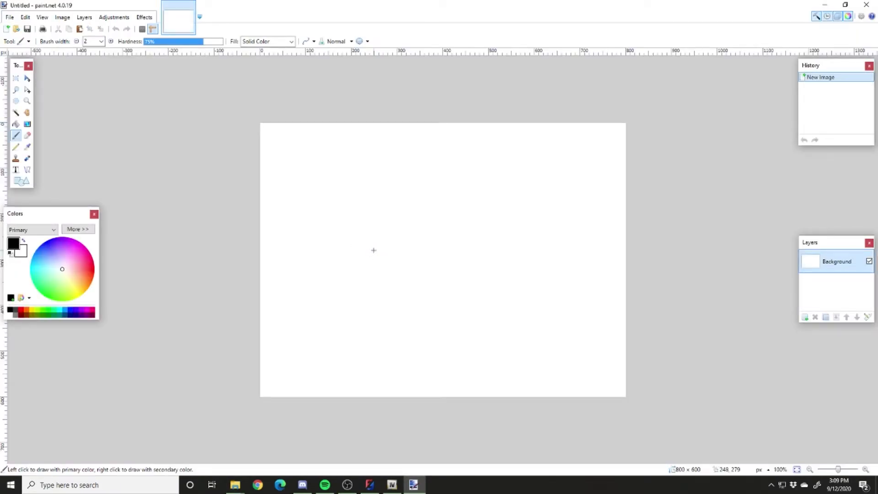
{"action": "key", "text": "alt+Tab"}
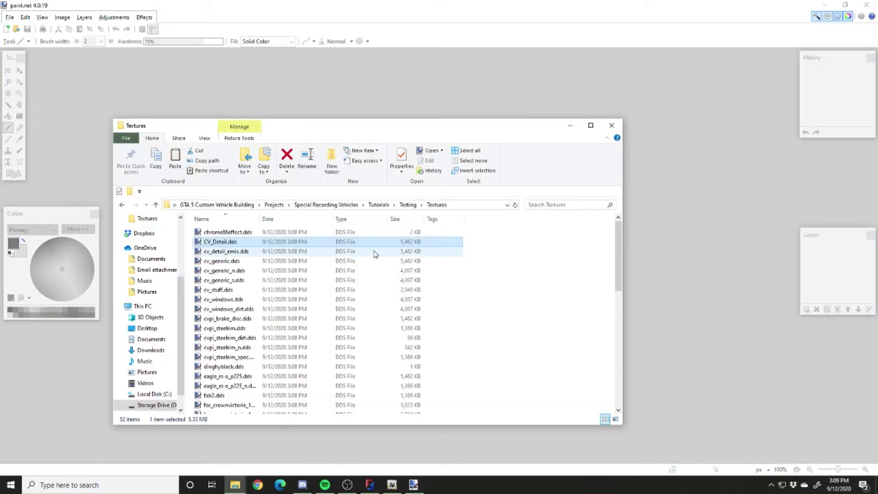
{"action": "left_click", "coordinate": [348, 329], "text": "shift"}
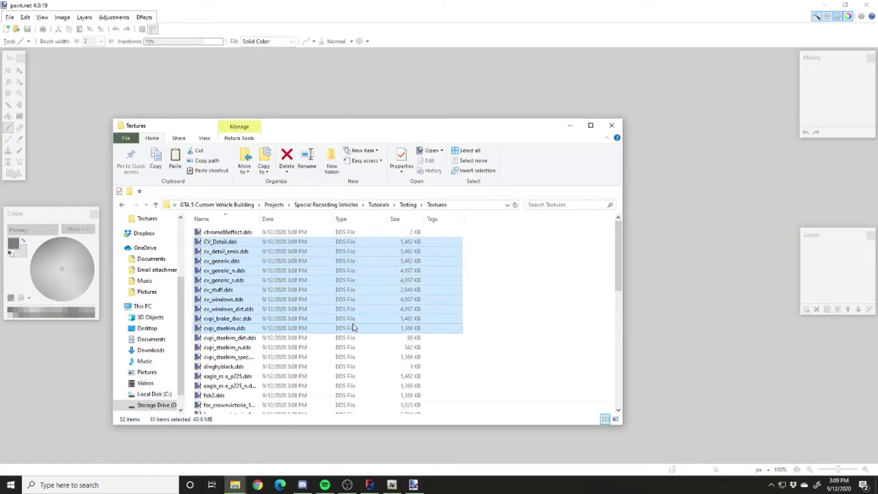
{"action": "left_click_drag", "start_coordinate": [685, 260], "coordinate": [685, 260]}
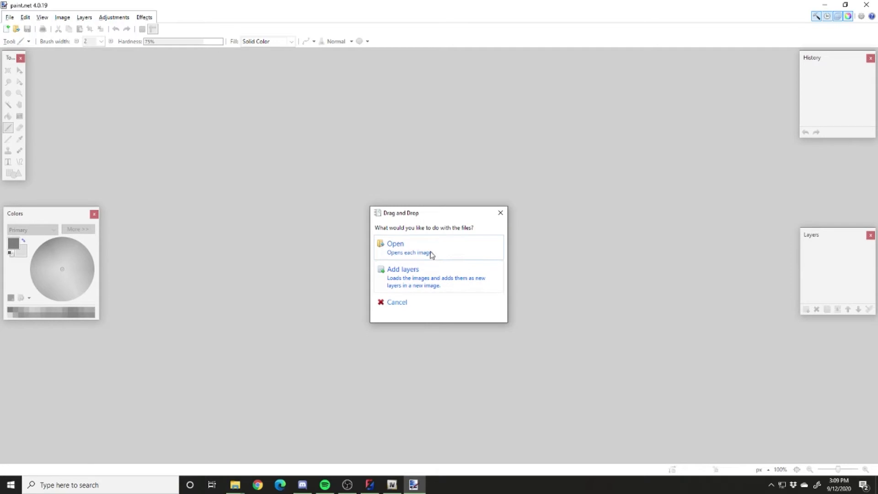
{"action": "left_click", "coordinate": [431, 252]}
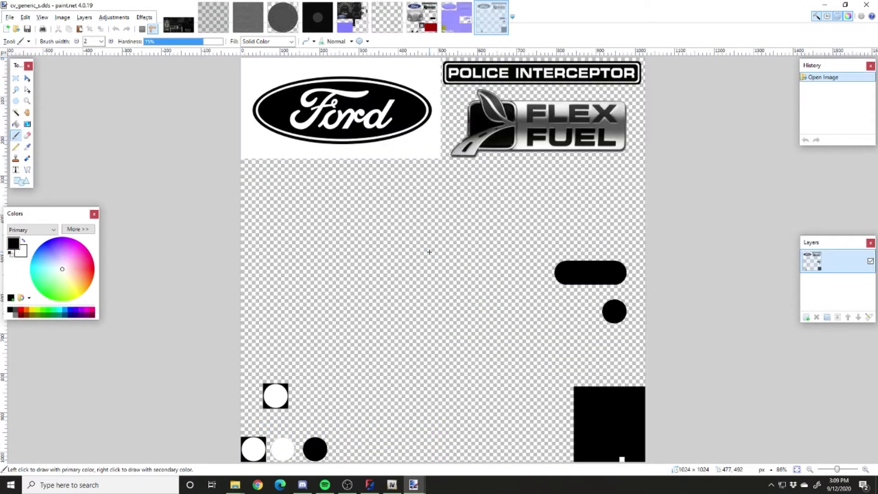
{"action": "key", "text": "alt+Tab"}
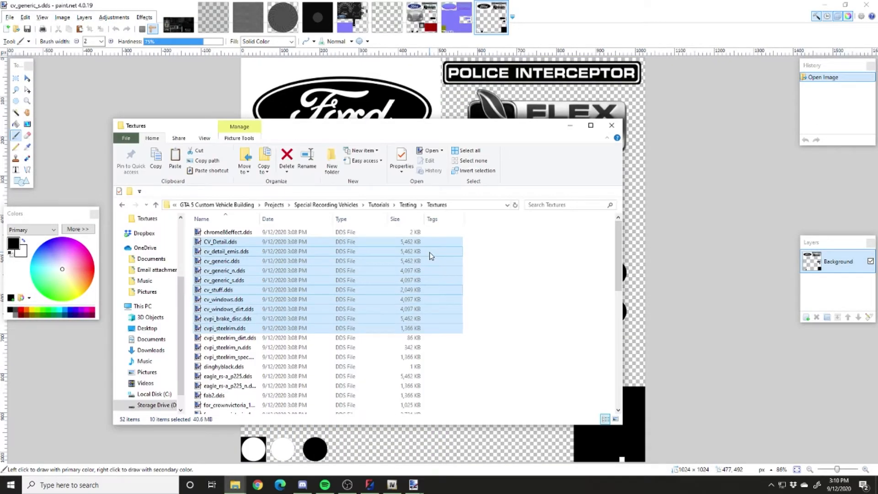
{"action": "key", "text": "Delete"}
Open cvpi_steelrim_spec.dds in paint.net and delete the file from the Textures folder
{"action": "left_click", "coordinate": [301, 263]}
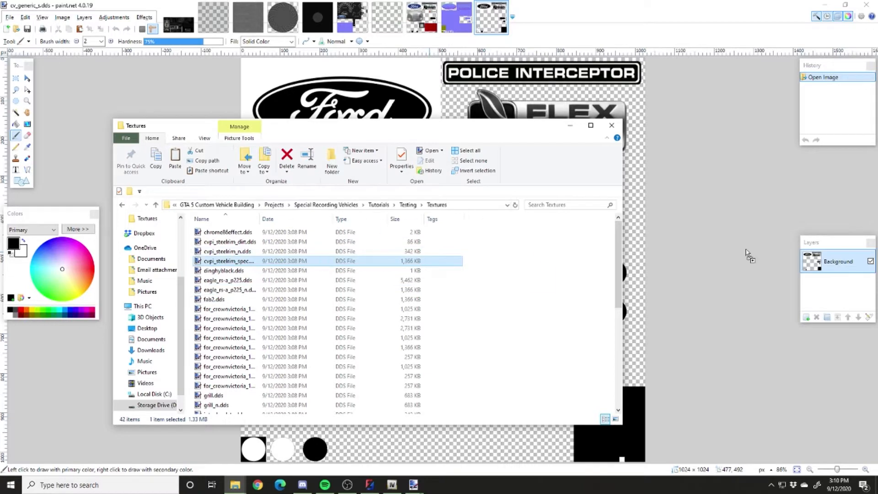
{"action": "left_click_drag", "start_coordinate": [725, 256], "coordinate": [726, 257]}
{"action": "left_click", "coordinate": [411, 251]}
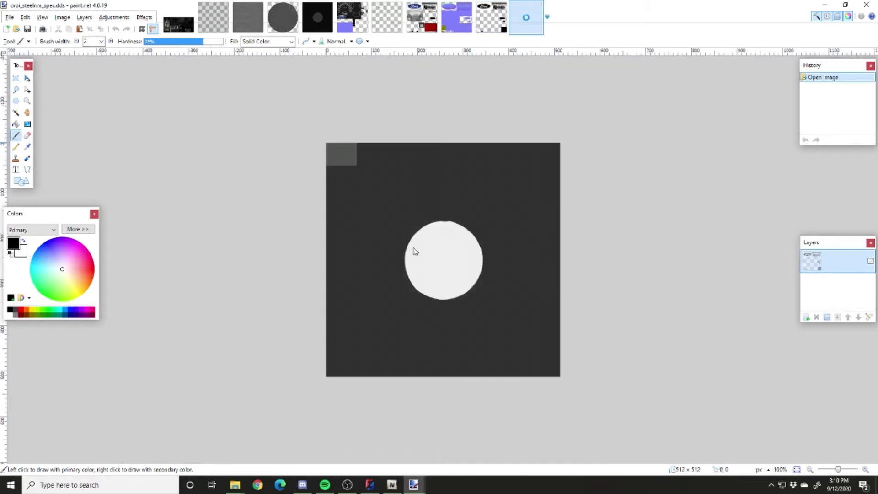
{"action": "left_click", "coordinate": [304, 272]}
{"action": "left_click", "coordinate": [311, 261]}
{"action": "key", "text": "Delete"}
Select eagle_rs-a_p225.dds through the 1,366 KB for_crownvictoria texture, plus the 1,025 KB for_crownvictoria texture two rows below it
{"action": "left_click", "coordinate": [343, 273]}
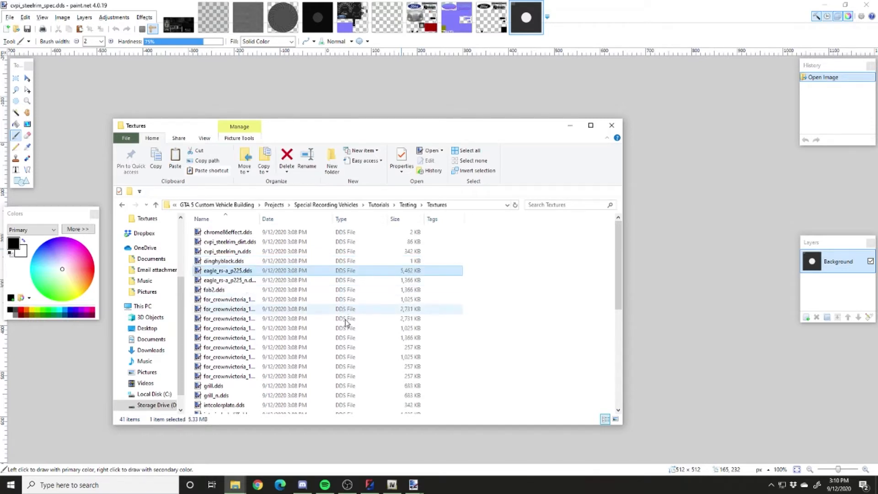
{"action": "left_click", "coordinate": [349, 338], "text": "shift"}
{"action": "left_click", "coordinate": [377, 357], "text": "ctrl"}
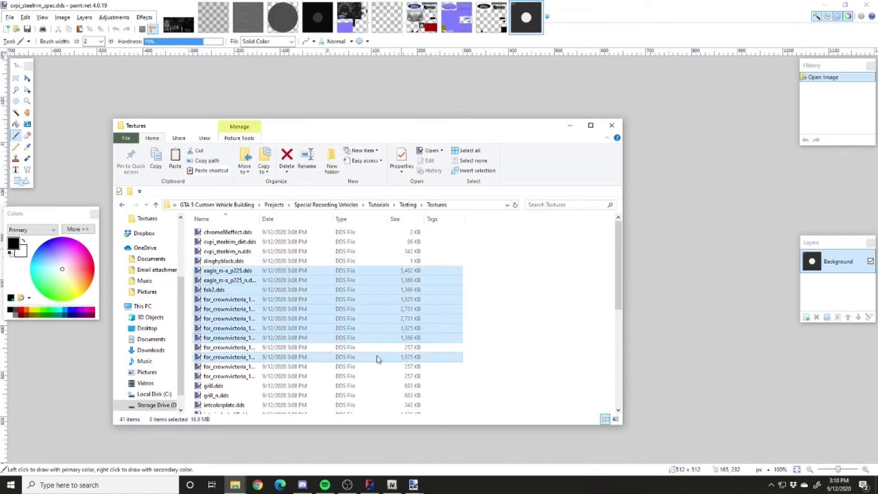
Add interiorlod_diff.dds and the lights1, lights2 and lights3 textures with their _n versions to the file selection
{"action": "scroll", "coordinate": [456, 343], "scroll_direction": "down", "scroll_amount": 3}
{"action": "scroll", "coordinate": [456, 342], "scroll_direction": "down", "scroll_amount": 1}
{"action": "left_click", "coordinate": [414, 305], "text": "ctrl"}
{"action": "left_click", "coordinate": [410, 314], "text": "ctrl"}
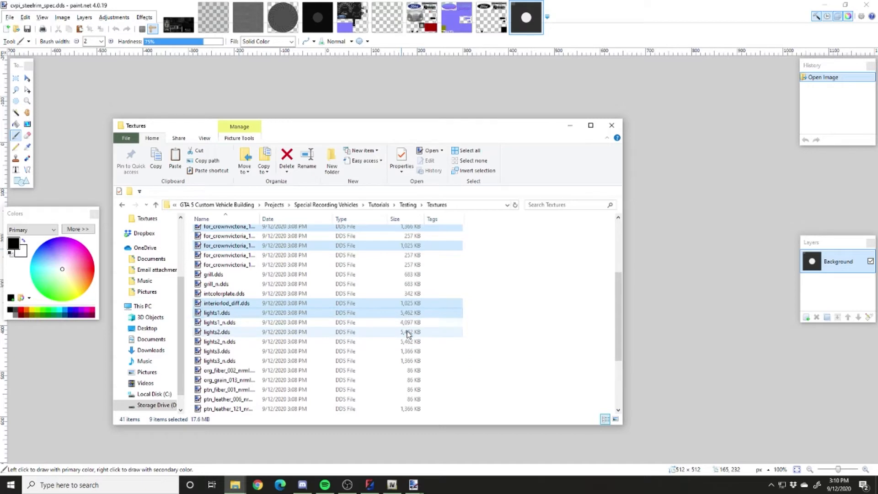
{"action": "left_click", "coordinate": [408, 333], "text": "ctrl"}
{"action": "left_click", "coordinate": [409, 323], "text": "ctrl"}
{"action": "left_click", "coordinate": [409, 342], "text": "ctrl"}
{"action": "left_click", "coordinate": [408, 352], "text": "ctrl"}
{"action": "left_click", "coordinate": [407, 361], "text": "ctrl"}
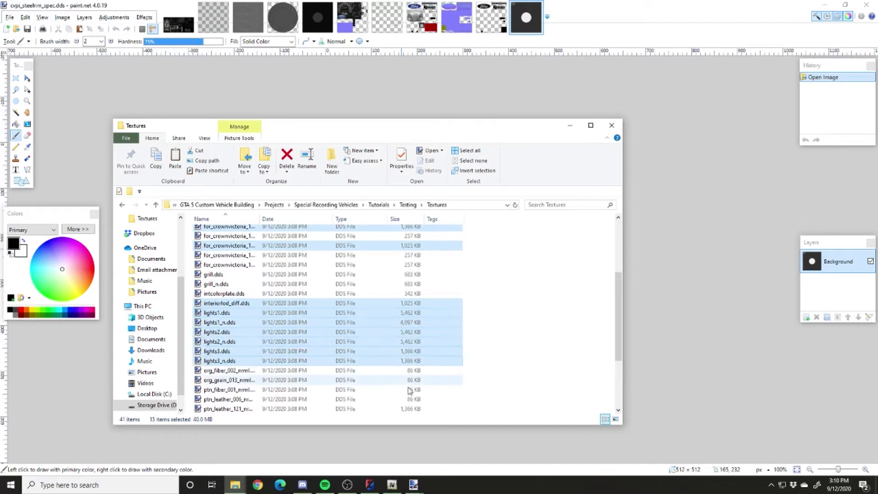
Add the ptn_leather_121 and speaker_041_nrml textures, ther_sign_1.dds and tyre_s.dds to the file selection
{"action": "left_click", "coordinate": [403, 409], "text": "ctrl"}
{"action": "scroll", "coordinate": [489, 333], "scroll_direction": "down", "scroll_amount": 3}
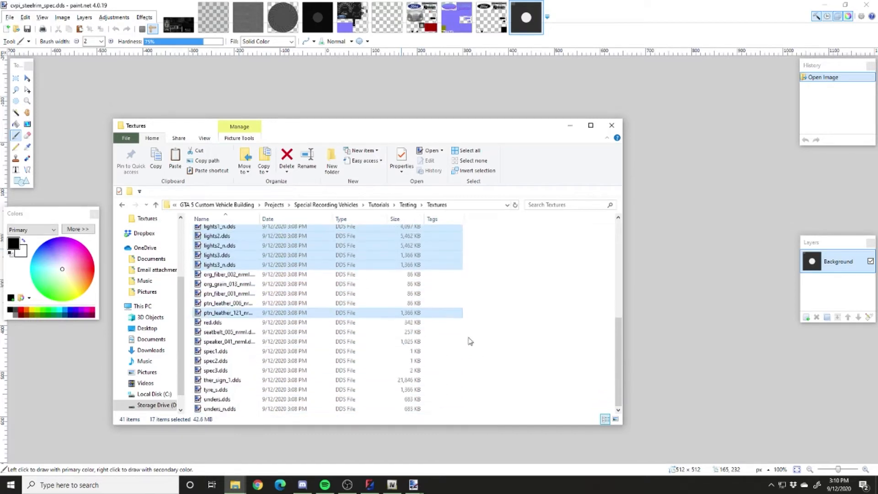
{"action": "left_click", "coordinate": [398, 342], "text": "ctrl"}
{"action": "left_click", "coordinate": [398, 380], "text": "ctrl"}
{"action": "left_click", "coordinate": [398, 390], "text": "ctrl"}
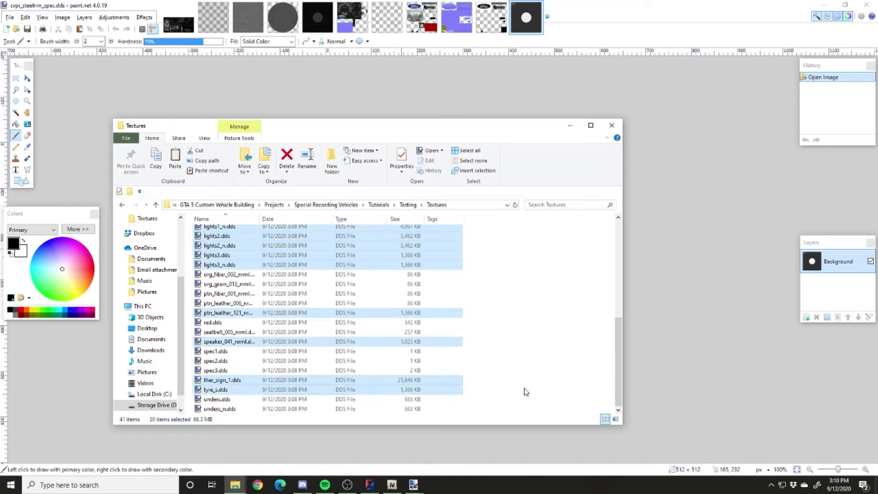
Open all the selected textures as separate images in paint.net and delete those files from the Textures folder
{"action": "mouse_move", "coordinate": [251, 387]}
{"action": "left_mouse_down"}
{"action": "mouse_move", "coordinate": [293, 366]}
{"action": "mouse_move", "coordinate": [718, 339]}
{"action": "left_mouse_up"}
{"action": "left_click", "coordinate": [411, 248]}
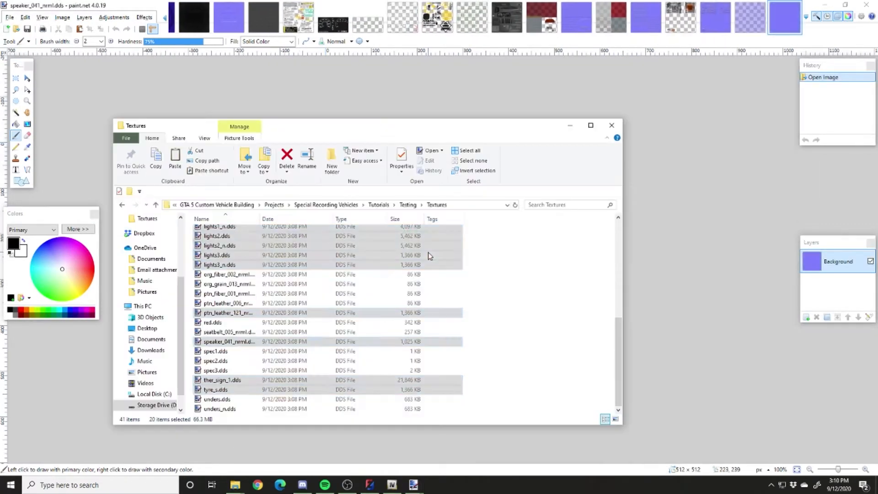
{"action": "key", "text": "Delete"}
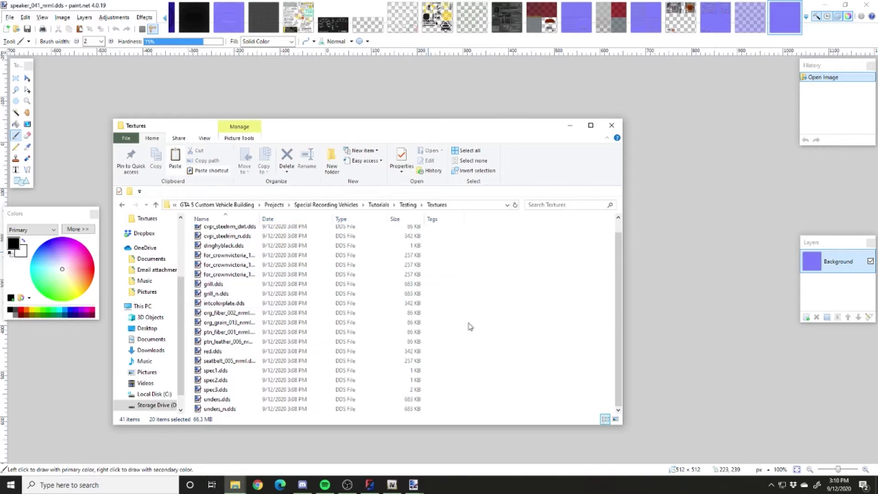
{"action": "scroll", "coordinate": [441, 352], "scroll_direction": "up", "scroll_amount": 1}
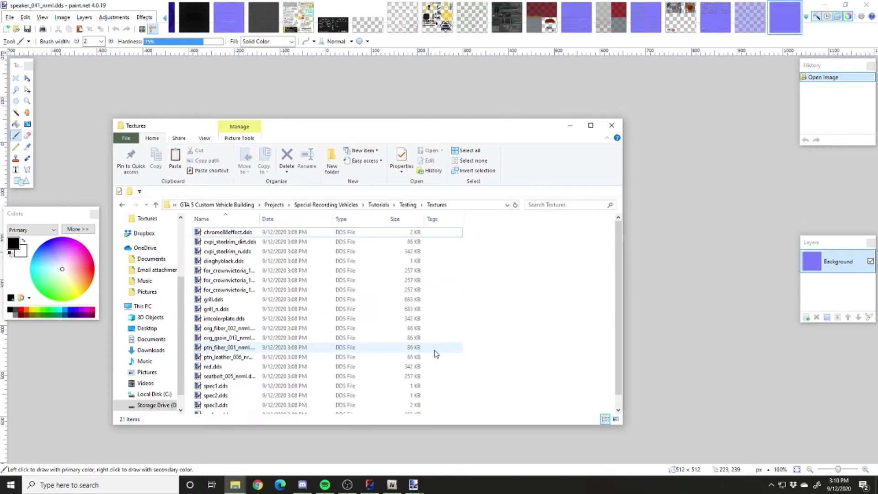
Switch to paint.net, display the ther_sign_1.dds livery template and check the files remaining in the Textures folder
{"action": "key", "text": "alt+Tab"}
{"action": "key", "text": "ctrl+Tab"}
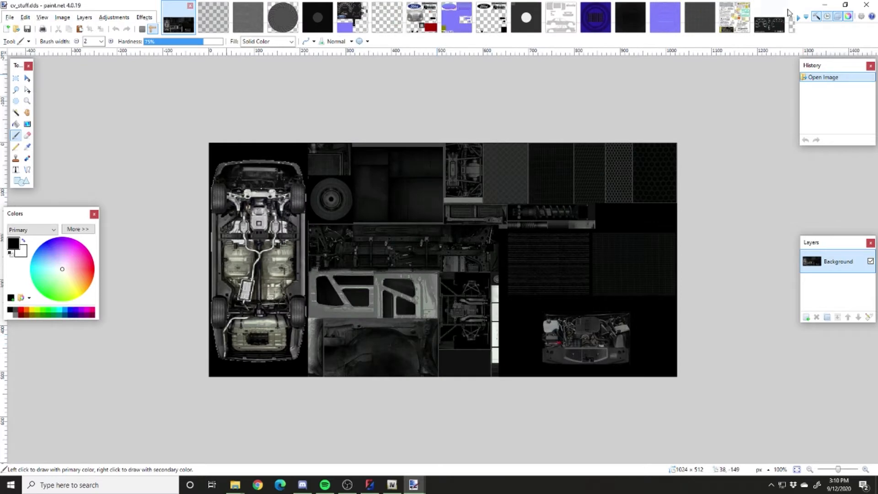
{"action": "left_click", "coordinate": [570, 26]}
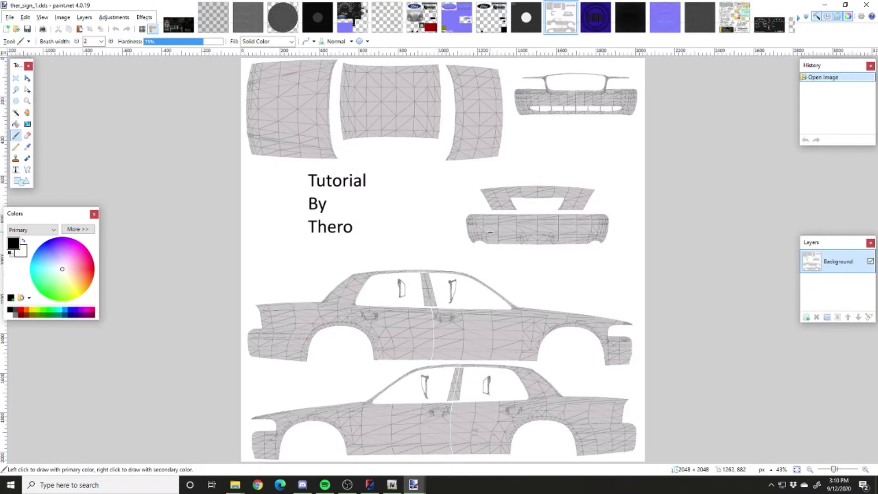
{"action": "key", "text": "alt+Tab"}
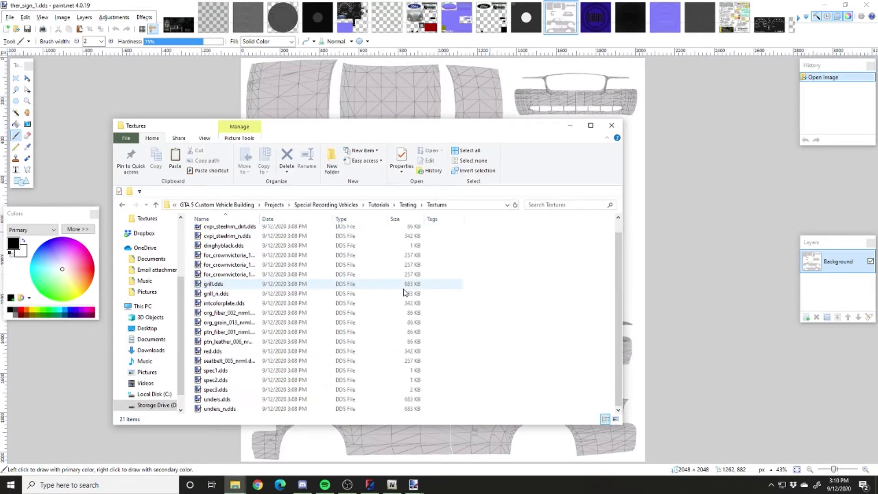
{"action": "scroll", "coordinate": [419, 292], "scroll_direction": "up", "scroll_amount": 1}
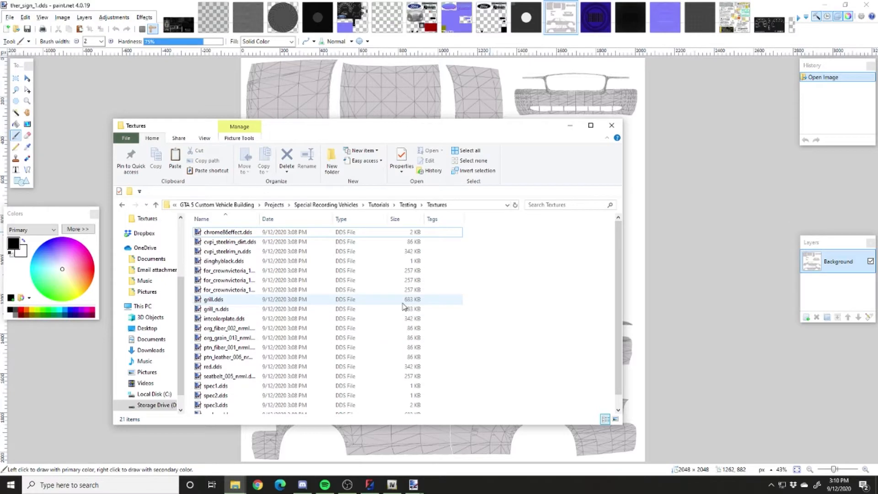
{"action": "key", "text": "alt+Tab"}
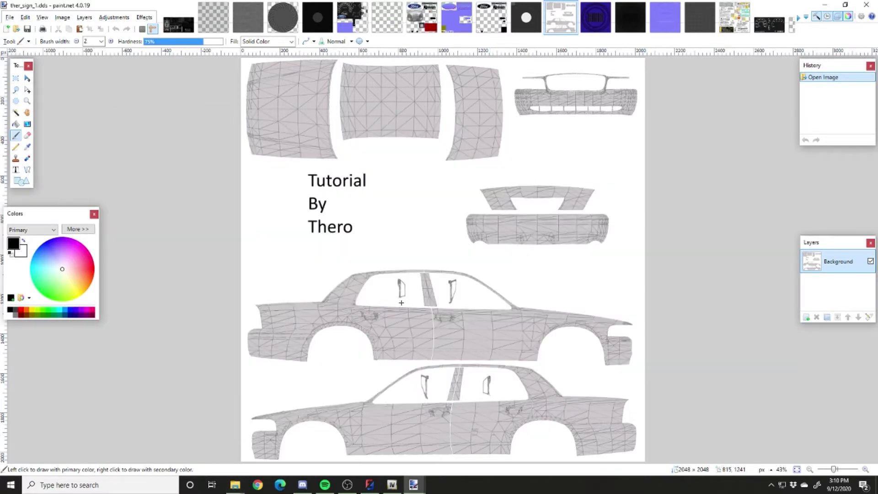
Save the ther_sign_1 livery template as a PNG file in the Textures folder, keeping the default save options
{"action": "key", "text": "ctrl+shift+s"}
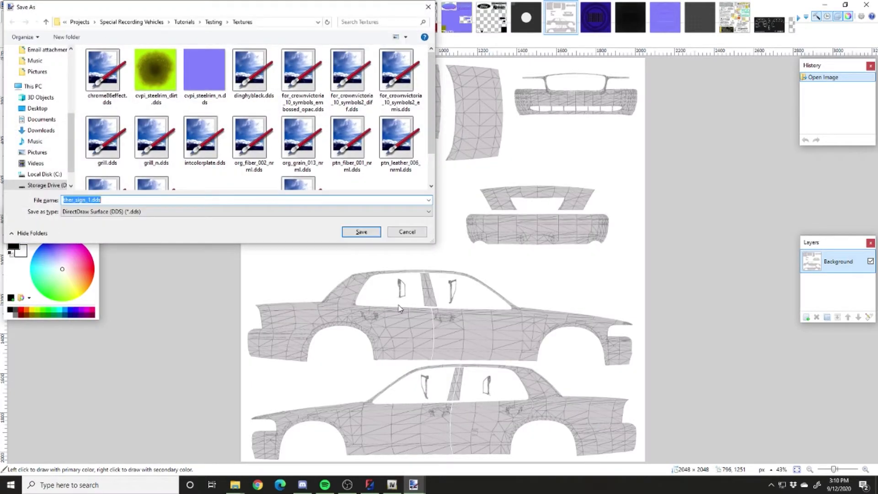
{"action": "left_click", "coordinate": [127, 216]}
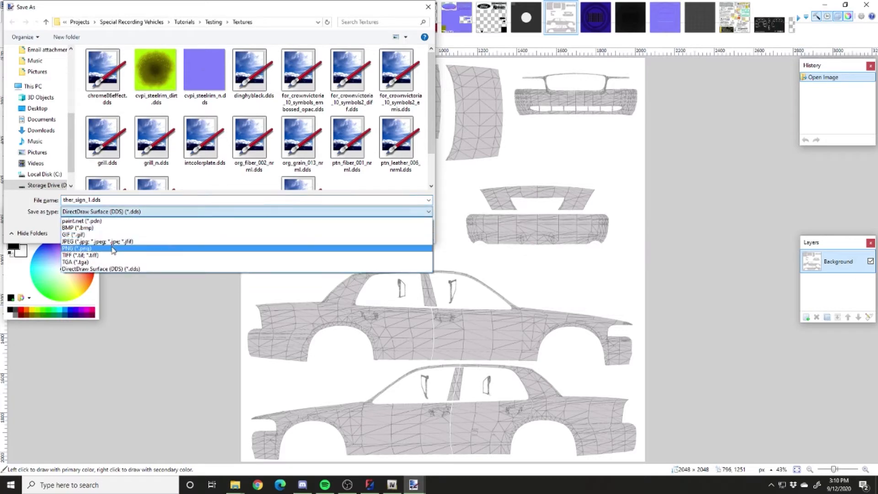
{"action": "left_click", "coordinate": [113, 250]}
{"action": "key", "text": "Return"}
{"action": "key", "text": "Return"}
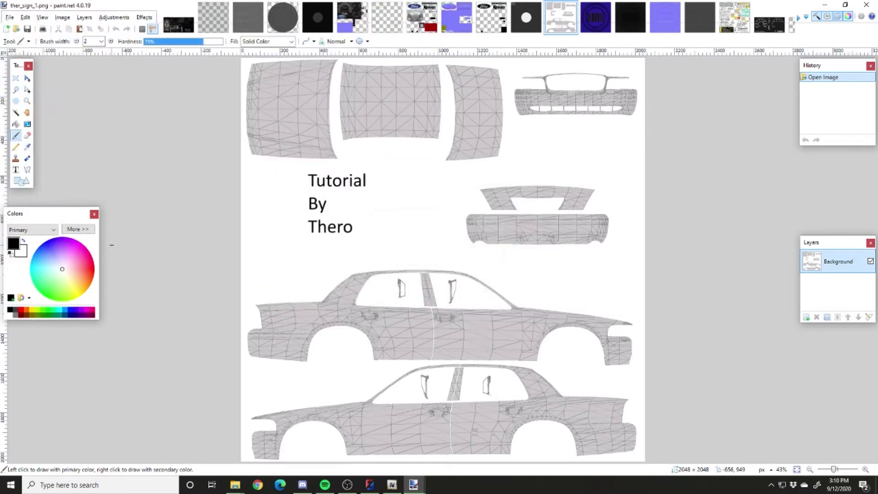
Erase the rectangular area of about 1357 × 571 px around the top body panels and the area containing both car side views
{"action": "left_click", "coordinate": [17, 79]}
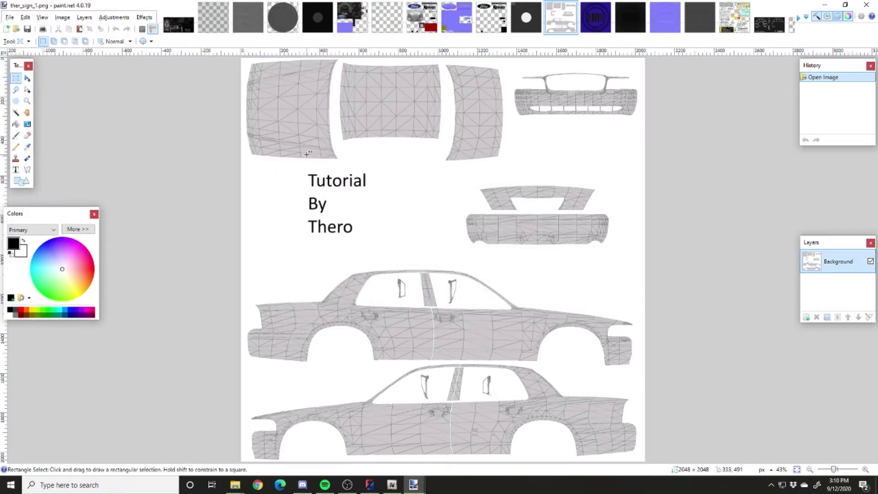
{"action": "scroll", "coordinate": [307, 154], "scroll_direction": "down", "scroll_amount": 2}
{"action": "mouse_move", "coordinate": [249, 78]}
{"action": "left_mouse_down"}
{"action": "mouse_move", "coordinate": [349, 204]}
{"action": "mouse_move", "coordinate": [412, 314]}
{"action": "mouse_move", "coordinate": [413, 164]}
{"action": "mouse_move", "coordinate": [440, 170]}
{"action": "mouse_move", "coordinate": [435, 165]}
{"action": "left_mouse_up"}
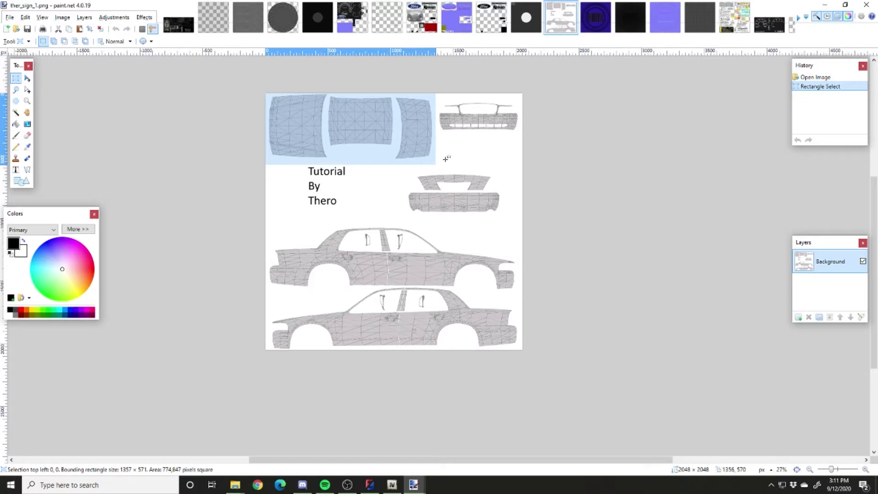
{"action": "key", "text": "Delete"}
{"action": "mouse_move", "coordinate": [262, 213]}
{"action": "left_mouse_down"}
{"action": "mouse_move", "coordinate": [467, 307]}
{"action": "mouse_move", "coordinate": [575, 372]}
{"action": "left_mouse_up"}
{"action": "key", "text": "Delete"}
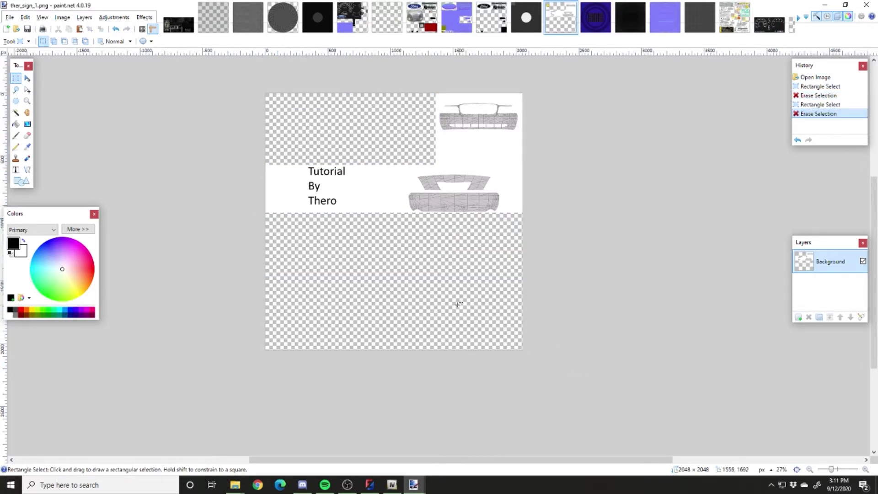
Save the edited ther_sign_1.png and close it, and also close the tyre_s.dds texture
{"action": "key", "text": "ctrl+s"}
{"action": "scroll", "coordinate": [369, 134], "scroll_direction": "up", "scroll_amount": 2}
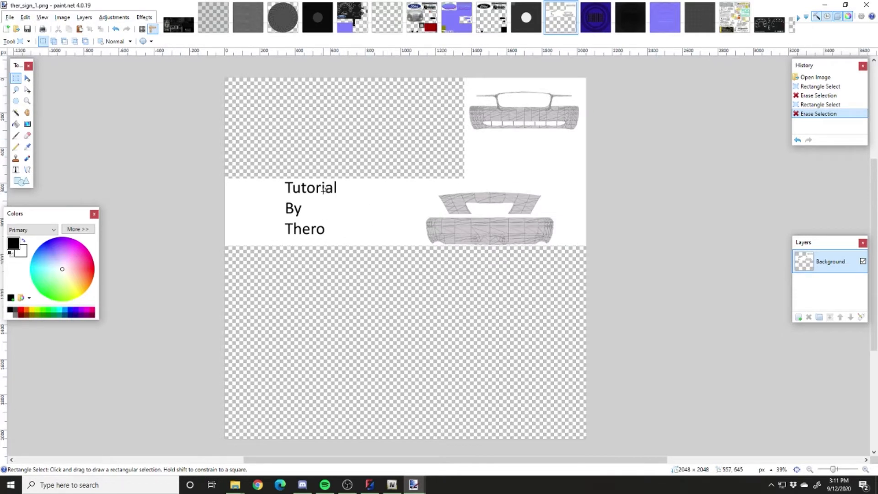
{"action": "key", "text": "ctrl+w"}
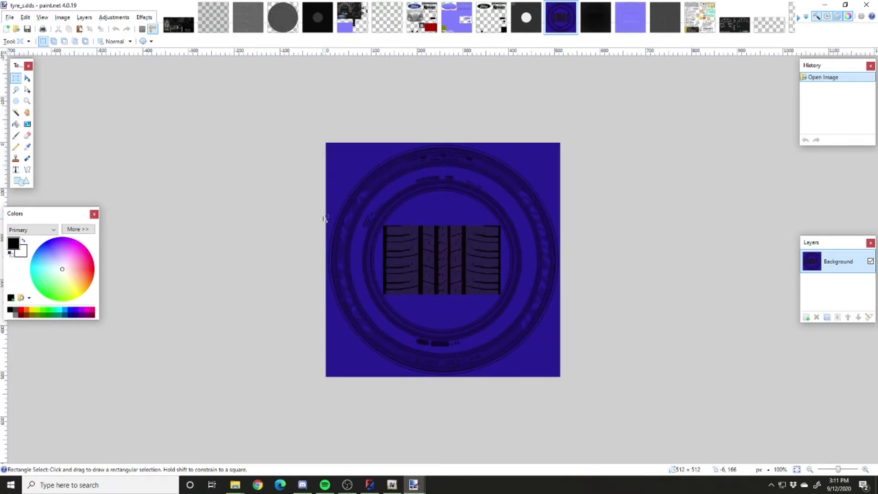
{"action": "key", "text": "ctrl+w"}
Resize eagle_rs-a_p225.dds to 50 percent, save it as DDS with the current save configuration and close it
{"action": "key", "text": "ctrl+r"}
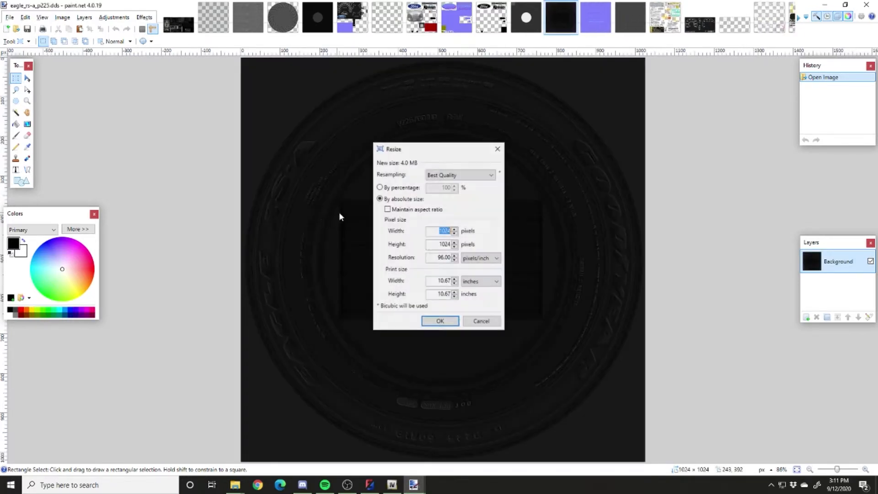
{"action": "left_click", "coordinate": [400, 188]}
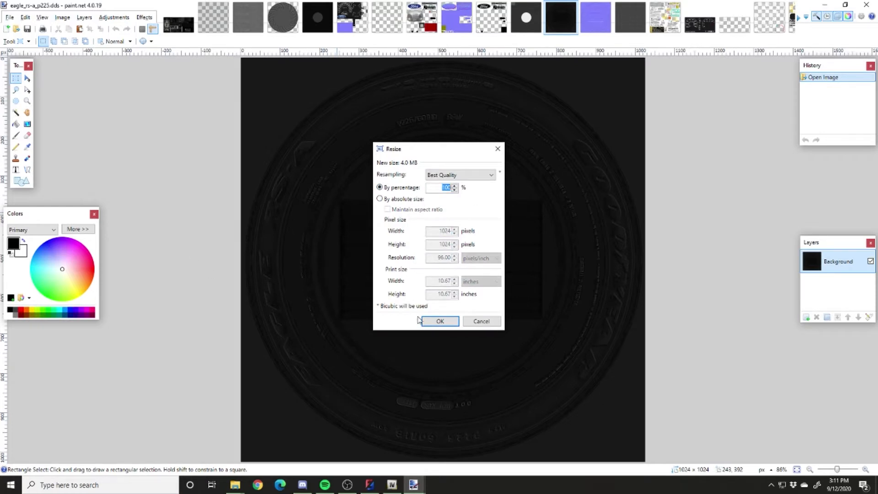
{"action": "type", "text": "50"}
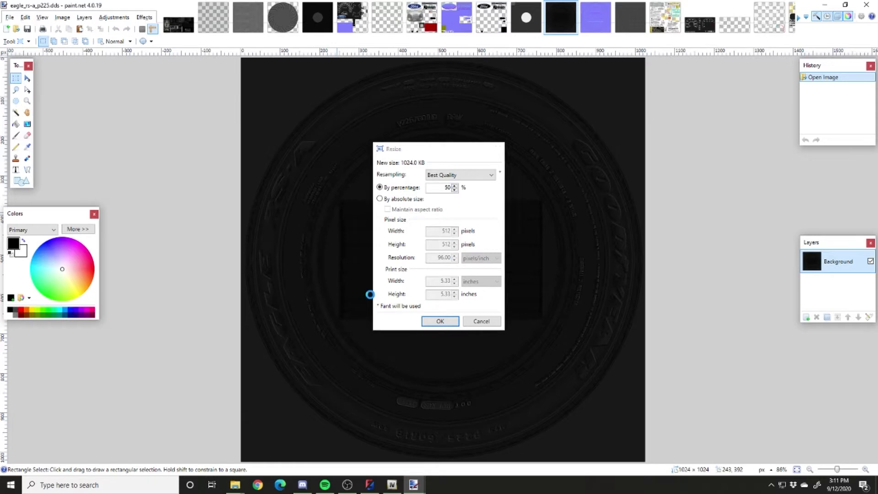
{"action": "key", "text": "Return"}
{"action": "key", "text": "ctrl+s"}
{"action": "key", "text": "Return"}
{"action": "key", "text": "ctrl+w"}
Save the eagle_rs-a_p225_n.dds tyre normal map with the current save configuration and close it
{"action": "key", "text": "ctrl+s"}
{"action": "key", "text": "Return"}
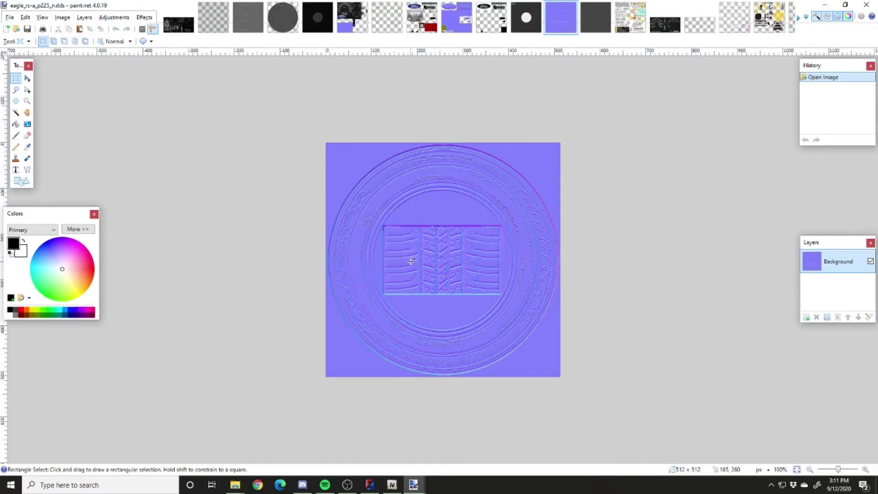
{"action": "key", "text": "ctrl+w"}
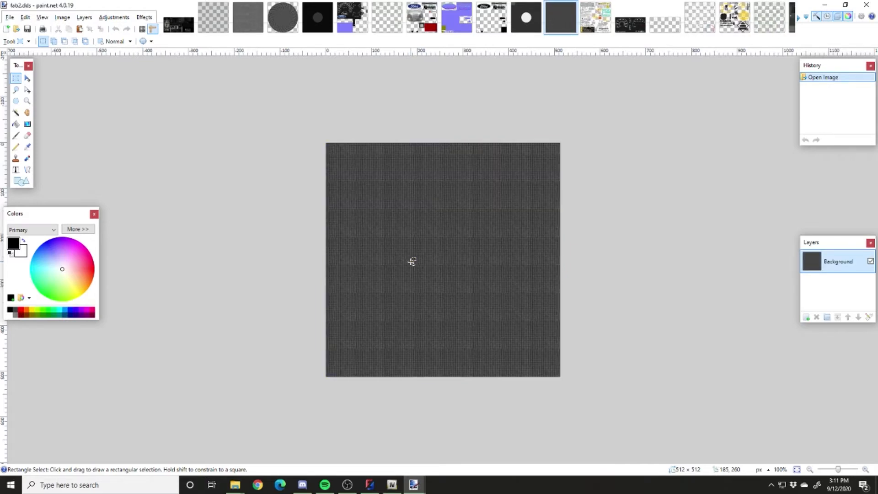
Save the fab2 fabric texture as a PNG file in the Textures folder with default options and close it
{"action": "key", "text": "ctrl+shift+s"}
{"action": "left_click", "coordinate": [303, 212]}
{"action": "left_click", "coordinate": [249, 252]}
{"action": "key", "text": "Return"}
{"action": "key", "text": "Return"}
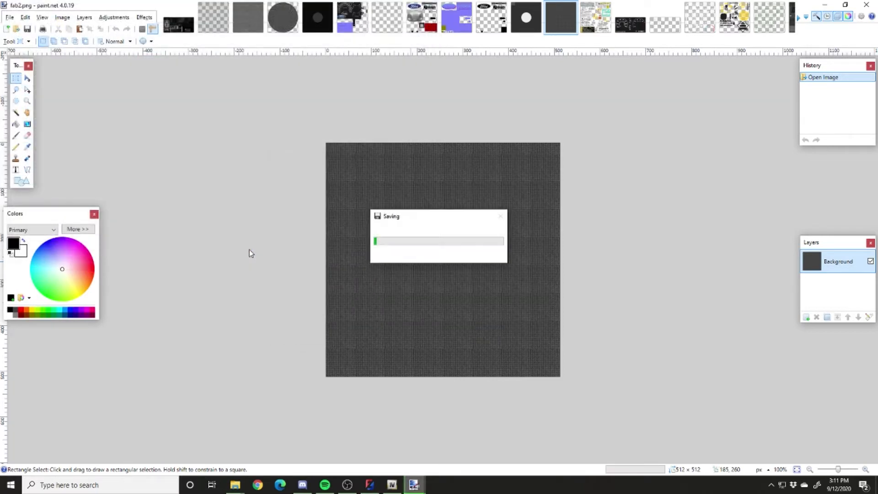
{"action": "key", "text": "ctrl+w"}
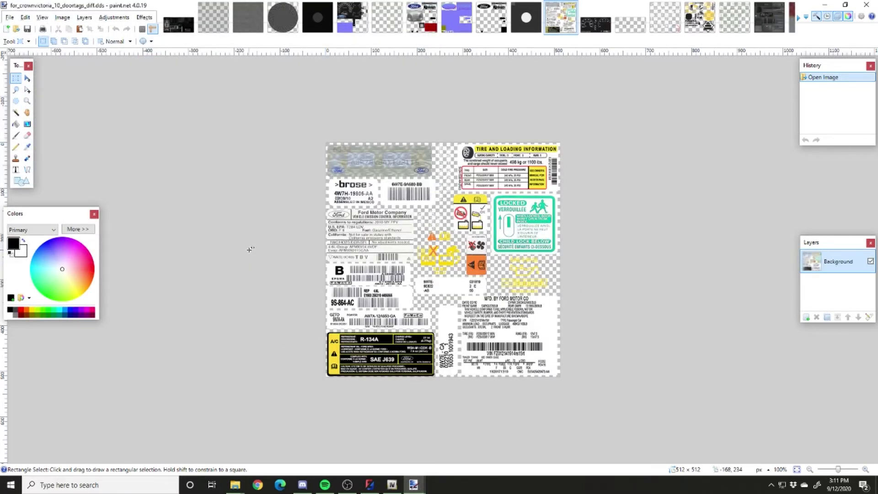
Save the for_crownvictoria_10_doortags_diff texture as a PNG file in the Textures folder and close it
{"action": "key", "text": "ctrl+shift+s"}
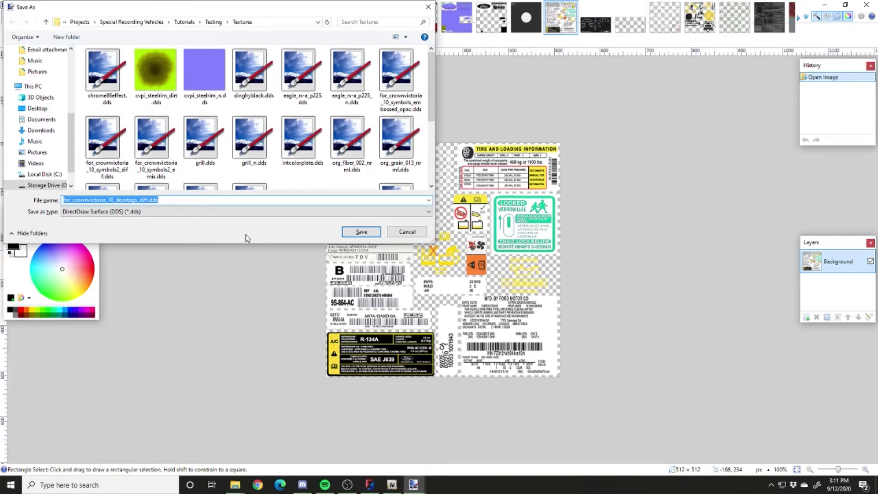
{"action": "key", "text": "Return"}
{"action": "key", "text": "ctrl+shift+s"}
{"action": "left_click", "coordinate": [197, 211]}
{"action": "left_click", "coordinate": [175, 250]}
{"action": "key", "text": "Return"}
{"action": "key", "text": "Return"}
{"action": "key", "text": "ctrl+w"}
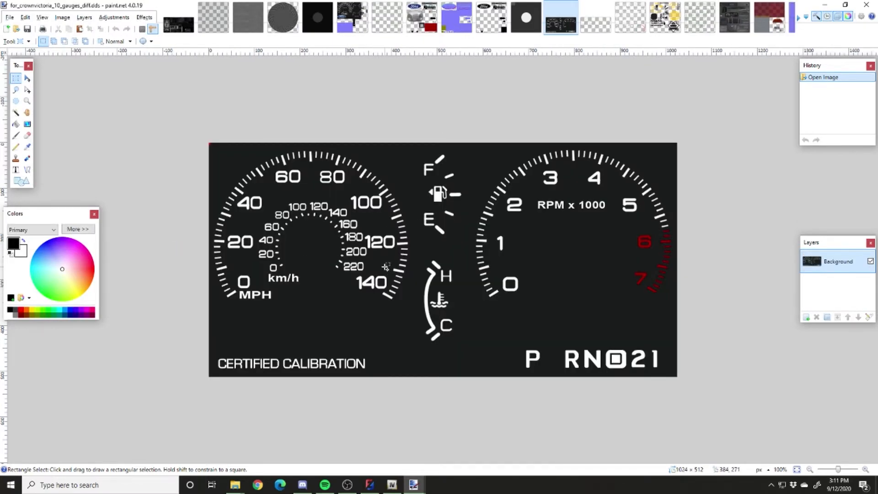
Save for_crownvictoria_10_gauges_diff.dds in DDS format with the A8R8G8B8 setting and close it
{"action": "key", "text": "ctrl+s"}
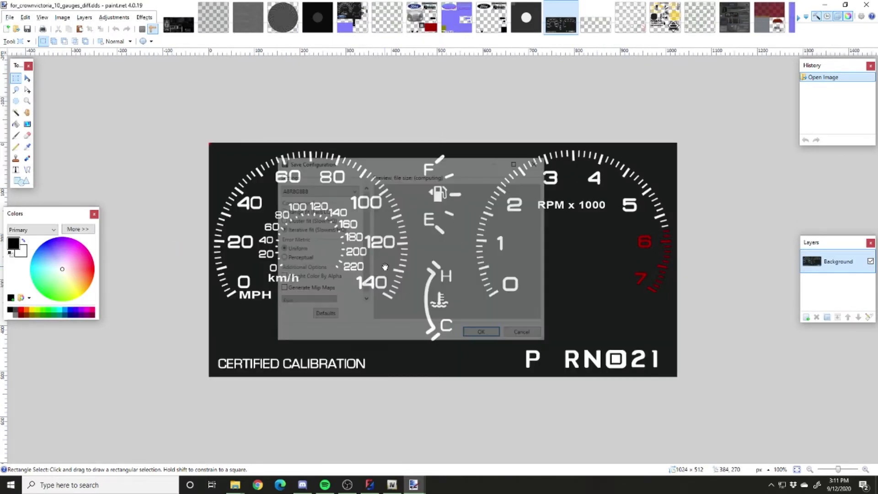
{"action": "key", "text": "Return"}
{"action": "key", "text": "ctrl+shift+s"}
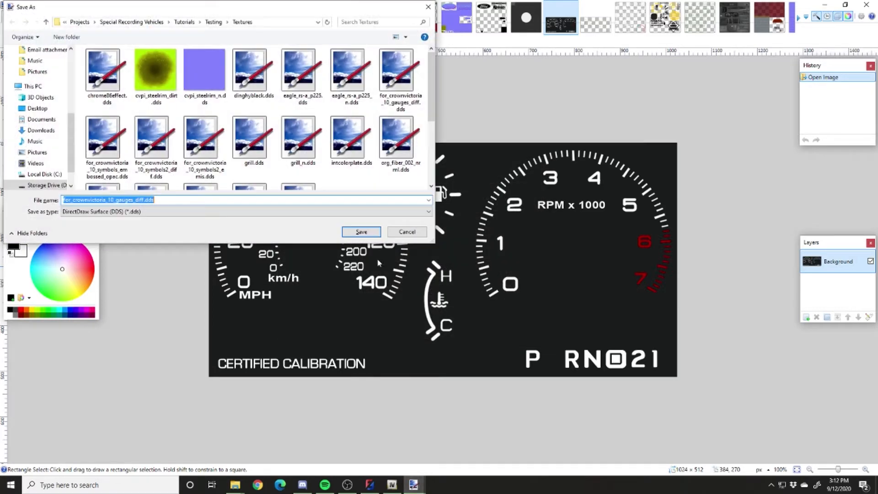
{"action": "scroll", "coordinate": [265, 157], "scroll_direction": "down", "scroll_amount": 1}
{"action": "scroll", "coordinate": [266, 158], "scroll_direction": "up", "scroll_amount": 1}
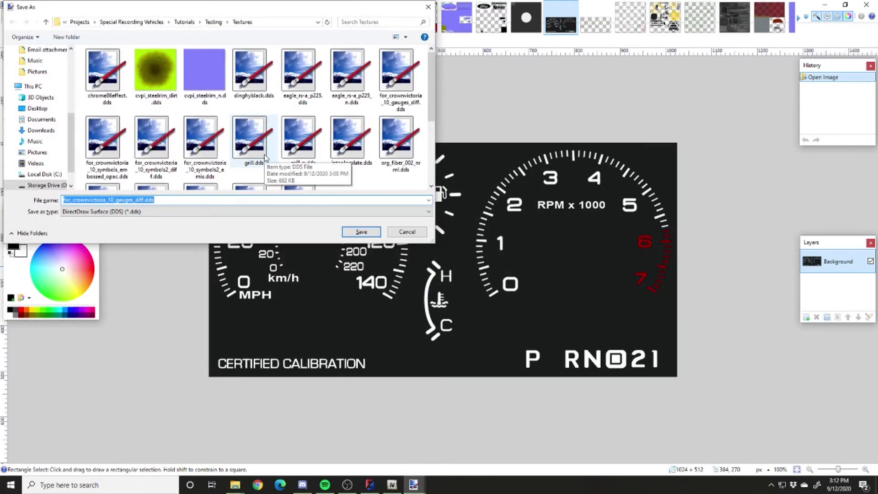
{"action": "left_click", "coordinate": [407, 232]}
{"action": "key", "text": "ctrl+w"}
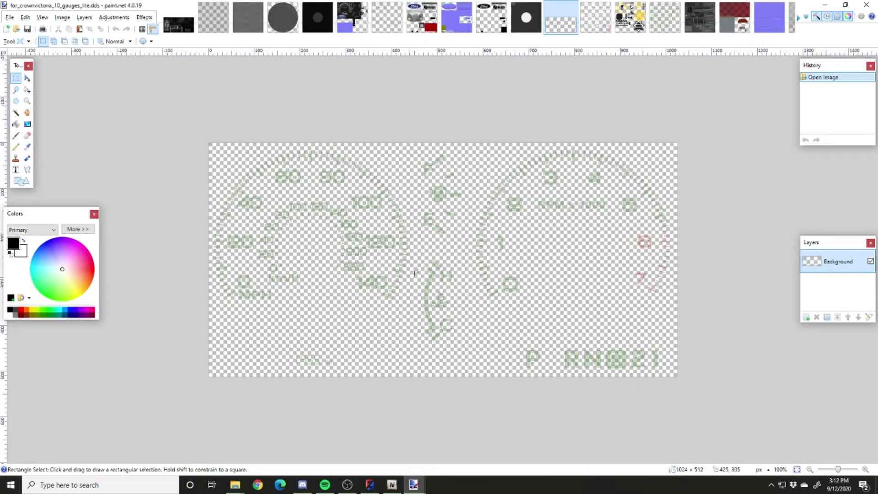
Save the for_crownvictoria_10_gauges_lite texture as a PNG file in the Textures folder and close it
{"action": "key", "text": "ctrl+shift+s"}
{"action": "left_click", "coordinate": [165, 212]}
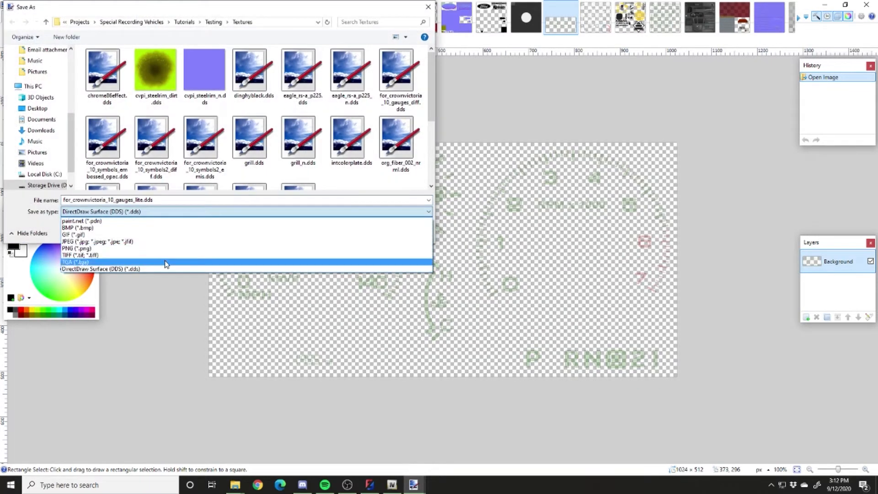
{"action": "left_click", "coordinate": [160, 249]}
{"action": "key", "text": "Return"}
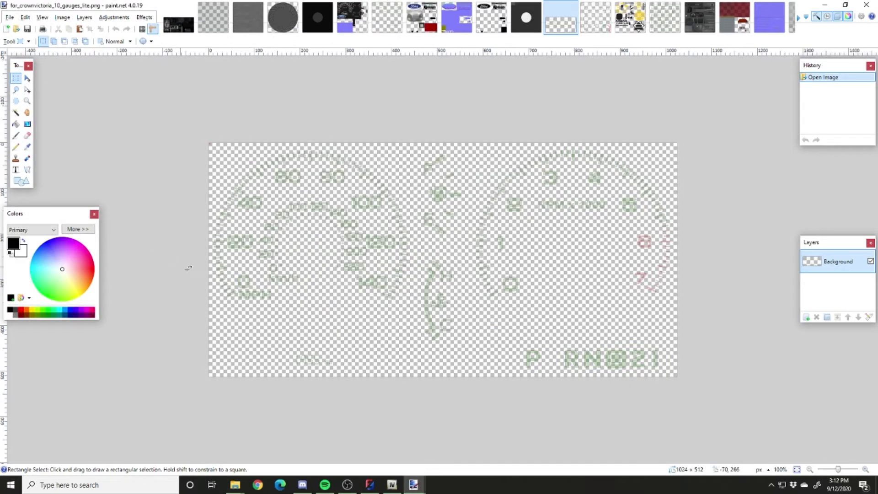
{"action": "key", "text": "ctrl+w"}
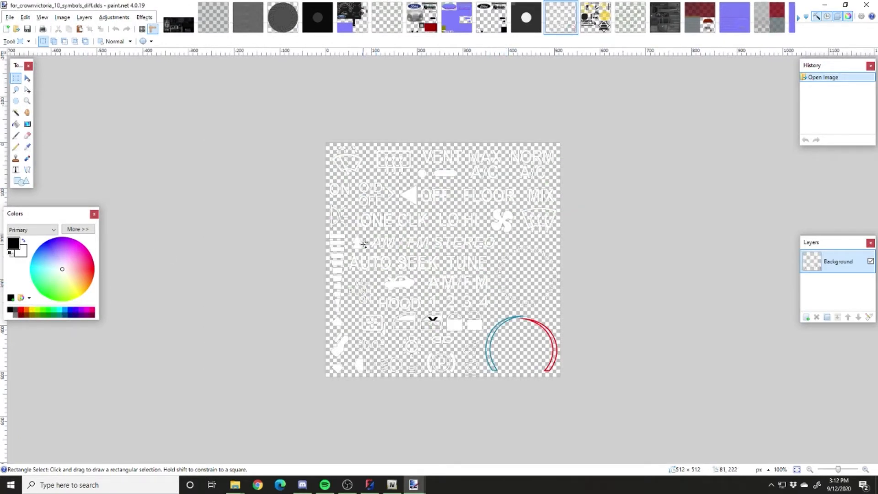
Save the for_crownvictoria_10_symbols_diff texture as a PNG file in the Textures folder and close it
{"action": "key", "text": "ctrl+shift+s"}
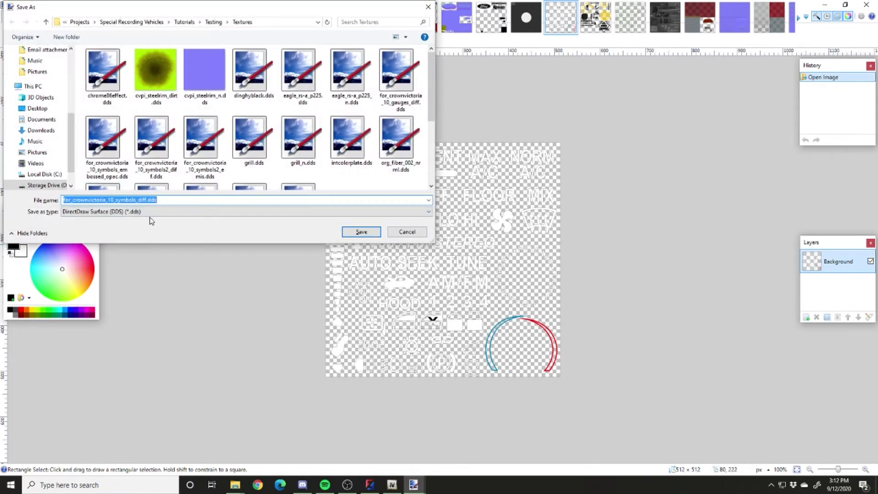
{"action": "left_click", "coordinate": [151, 217]}
{"action": "left_click", "coordinate": [144, 249]}
{"action": "key", "text": "Return"}
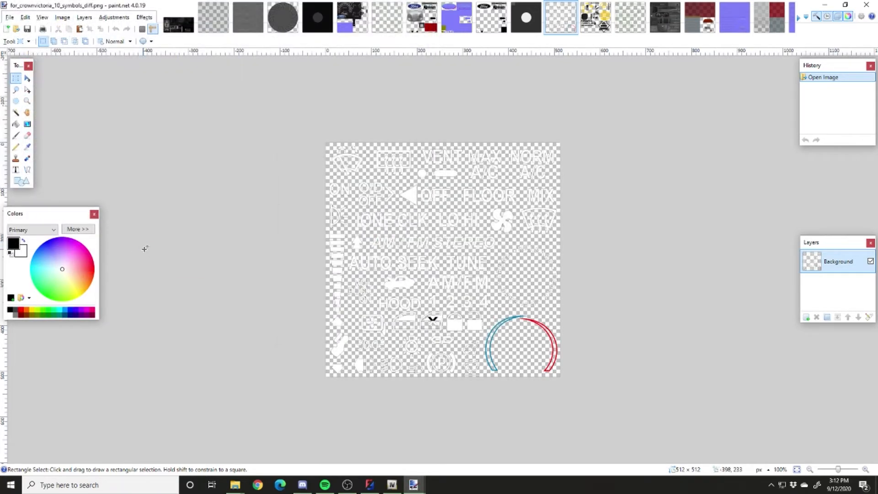
{"action": "key", "text": "ctrl+w"}
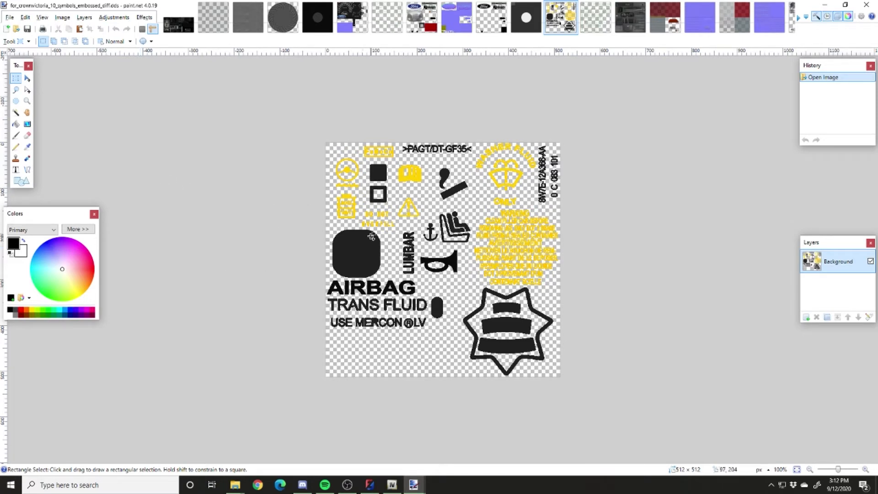
Save the for_crownvictoria_10_symbols_embossed_diff texture as a PNG file with default options and close it
{"action": "key", "text": "ctrl+shift+s"}
{"action": "left_click", "coordinate": [197, 211]}
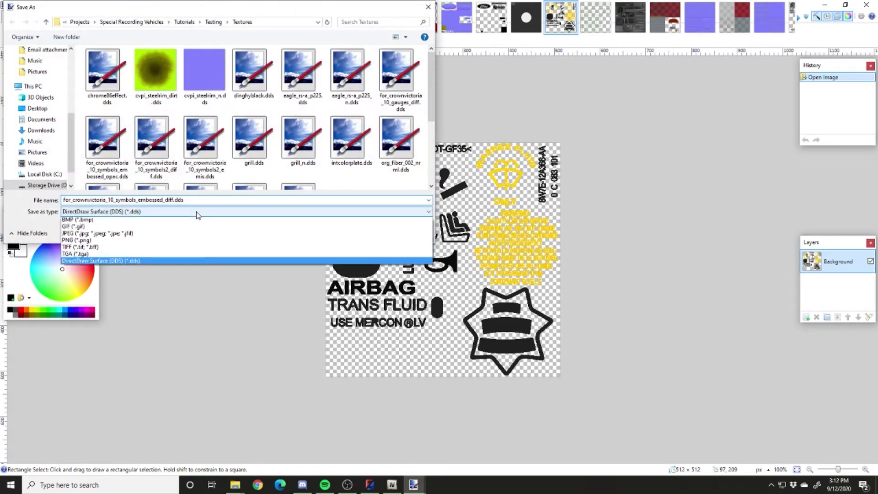
{"action": "left_click", "coordinate": [180, 248]}
{"action": "key", "text": "Return"}
{"action": "key", "text": "Return"}
{"action": "key", "text": "ctrl+Tab"}
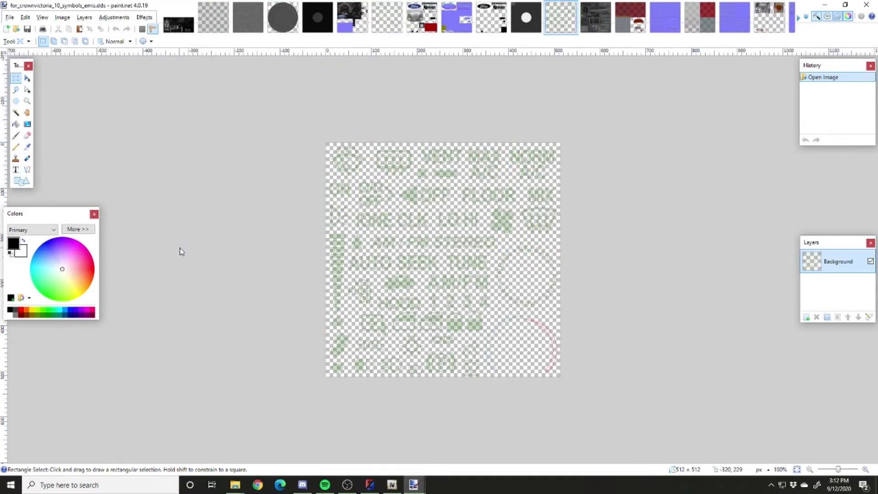
Save the for_crownvictoria_10_symbols_emis texture as a PNG file with default options and close it
{"action": "key", "text": "ctrl+shift+s"}
{"action": "left_click", "coordinate": [180, 213]}
{"action": "left_click", "coordinate": [152, 249]}
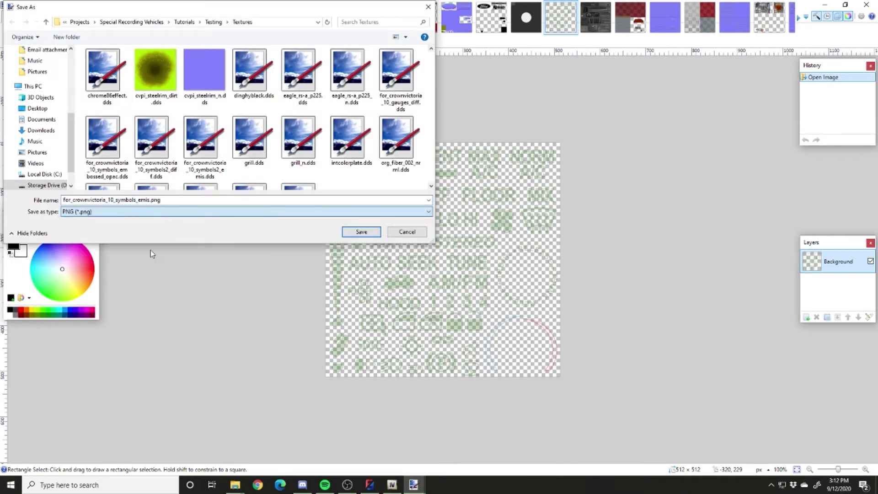
{"action": "key", "text": "Return"}
{"action": "key", "text": "Return"}
{"action": "key", "text": "ctrl+Tab"}
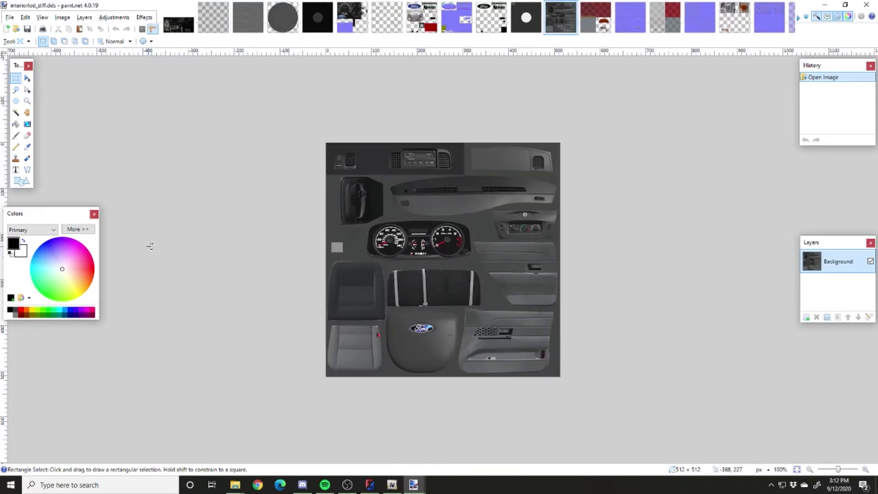
Save interiorlod_diff.dds in DDS format with the A8R8G8B8 setting and close it
{"action": "key", "text": "ctrl+s"}
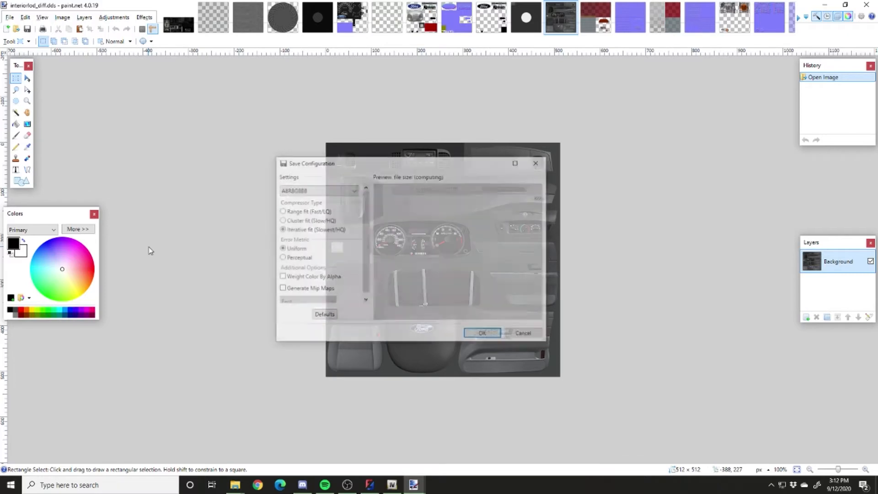
{"action": "key", "text": "Return"}
{"action": "key", "text": "ctrl+Tab"}
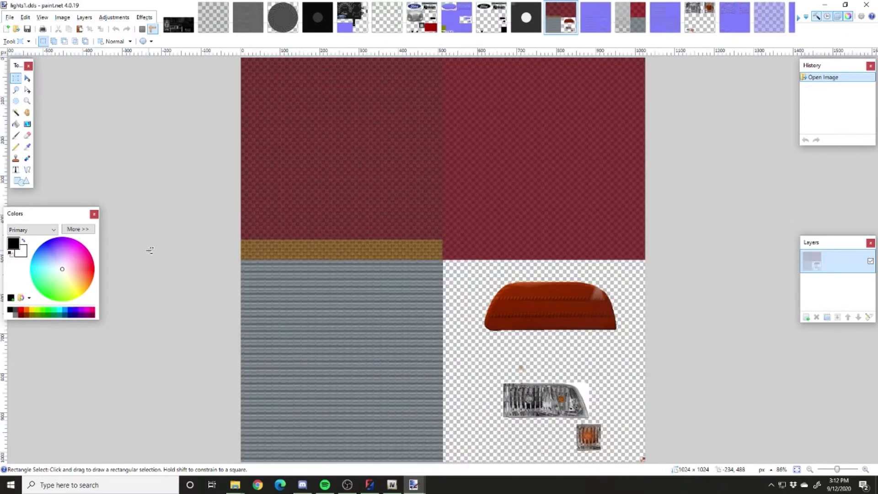
Save the lights1 texture as a PNG file in the Textures folder
{"action": "key", "text": "ctrl+r"}
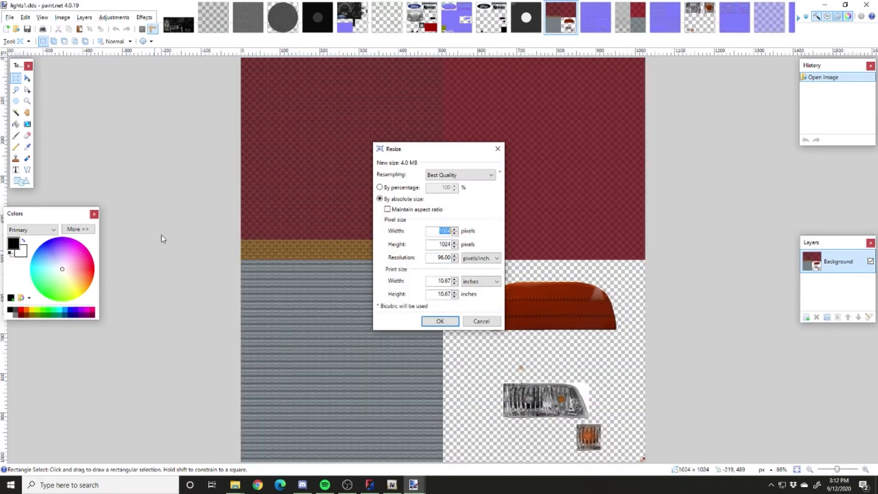
{"action": "key", "text": "Escape"}
{"action": "key", "text": "ctrl+shift+s"}
{"action": "left_click", "coordinate": [114, 214]}
{"action": "left_click", "coordinate": [109, 250]}
{"action": "key", "text": "Return"}
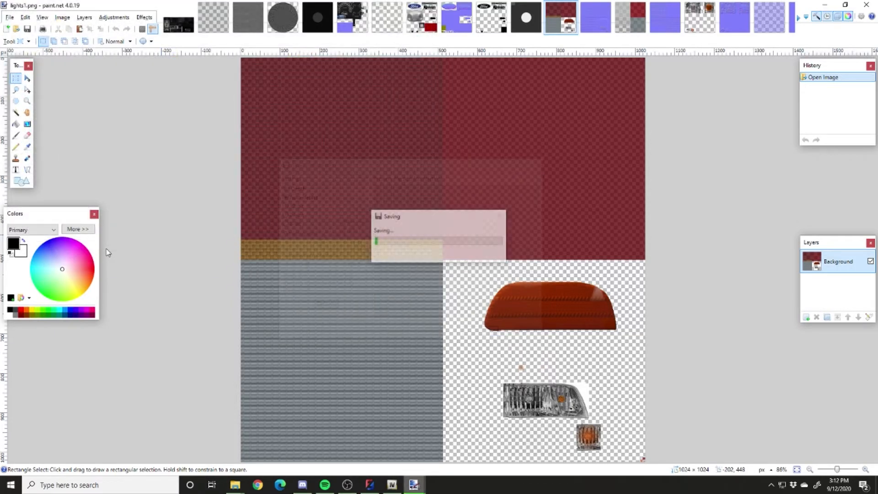
Resize the lights1.png texture to 50 percent and close it
{"action": "key", "text": "ctrl+r"}
{"action": "left_click", "coordinate": [388, 191]}
{"action": "type", "text": "50"}
{"action": "key", "text": "Return"}
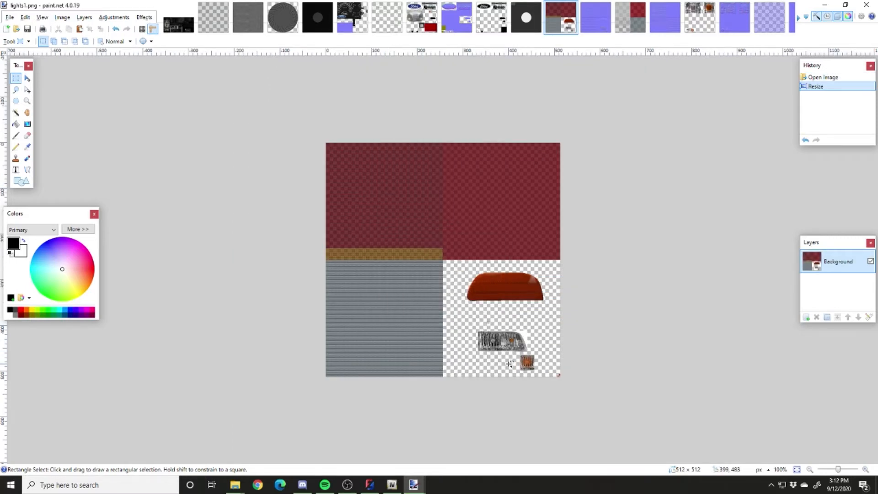
{"action": "key", "text": "ctrl+w"}
Resize the lights1_n normal map to 50 percent
{"action": "key", "text": "ctrl+r"}
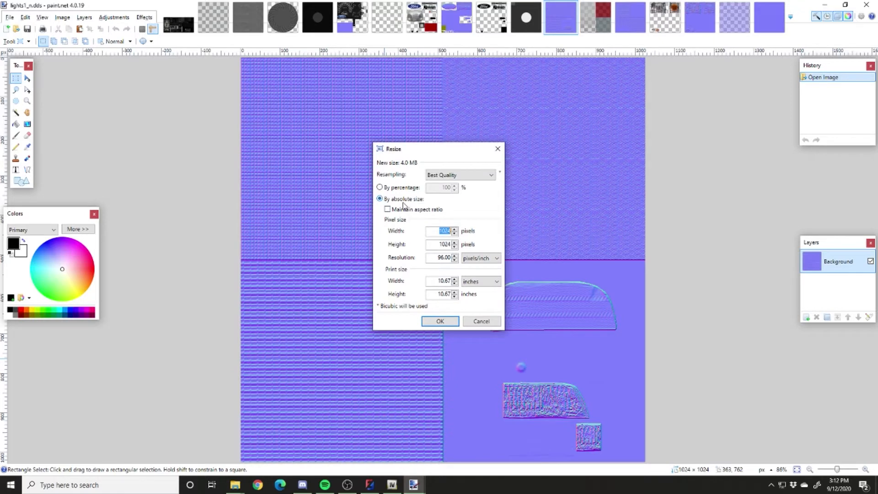
{"action": "left_click", "coordinate": [404, 188]}
{"action": "type", "text": "50"}
{"action": "key", "text": "Return"}
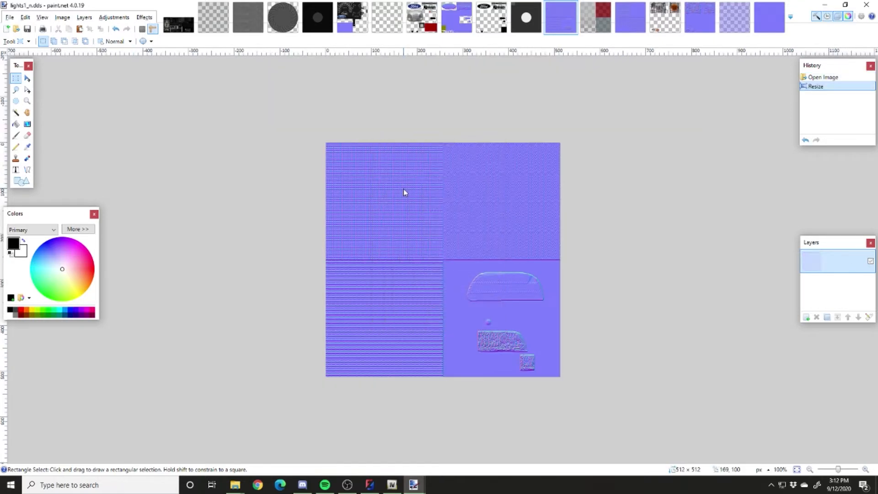
Save the lights1_n normal map as a PNG file in the Textures folder and close it
{"action": "key", "text": "ctrl+shift+s"}
{"action": "left_click", "coordinate": [175, 211]}
{"action": "left_click", "coordinate": [156, 248]}
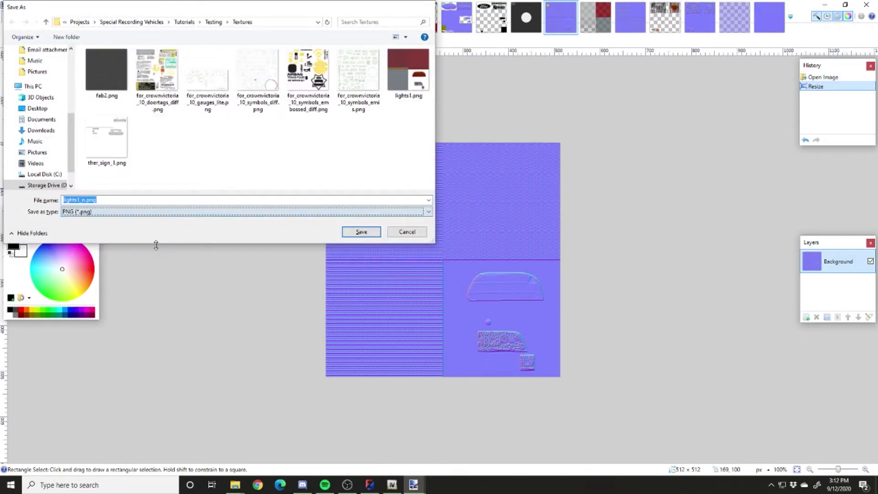
{"action": "key", "text": "Return"}
{"action": "key", "text": "ctrl+w"}
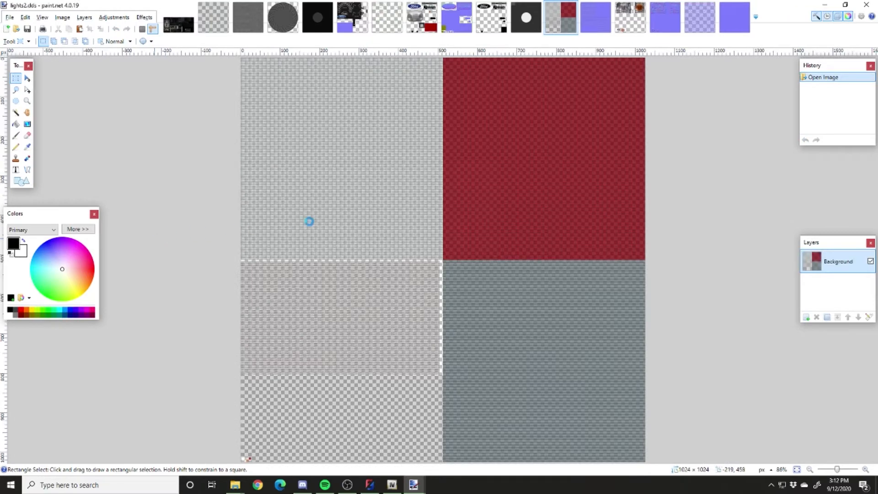
Resize the lights2 texture to 50 percent
{"action": "key", "text": "ctrl+r"}
{"action": "left_click", "coordinate": [397, 188]}
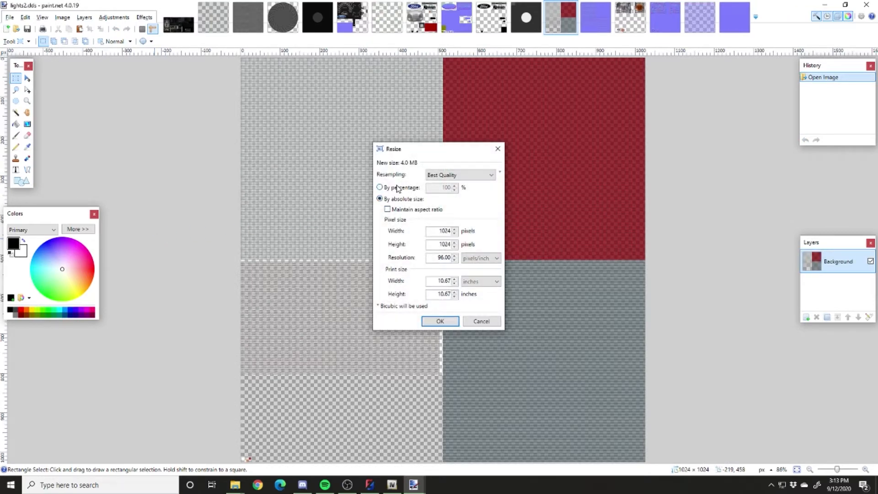
{"action": "type", "text": "50"}
{"action": "key", "text": "Return"}
Save the lights2 texture as a PNG file in the Textures folder and close it
{"action": "key", "text": "ctrl+shift+s"}
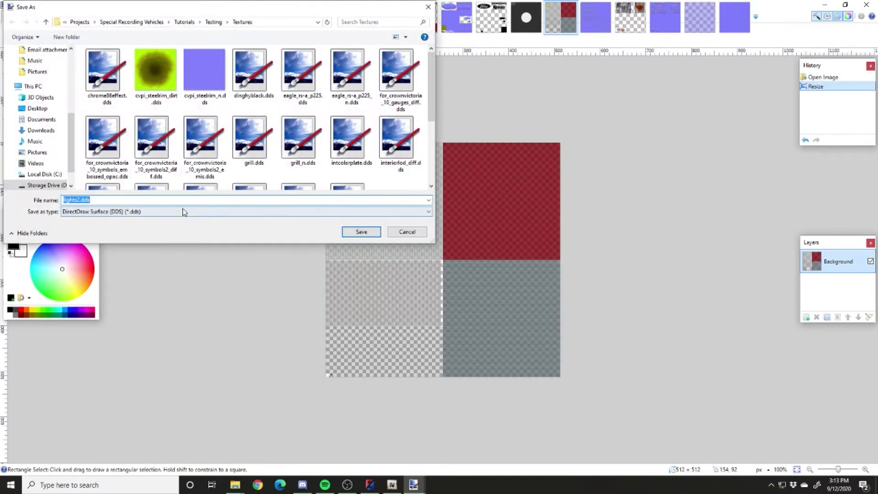
{"action": "key", "text": "Return"}
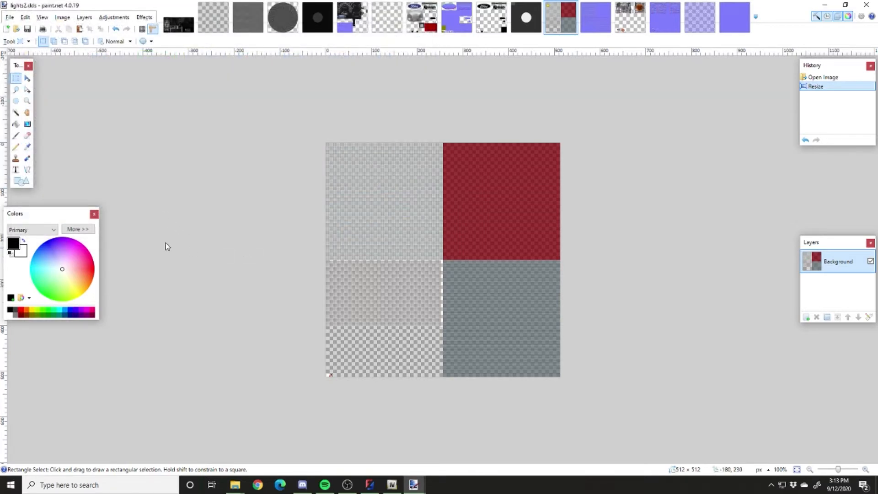
{"action": "key", "text": "ctrl+shift+s"}
{"action": "left_click", "coordinate": [103, 212]}
{"action": "left_click", "coordinate": [87, 251]}
{"action": "left_click", "coordinate": [103, 211]}
{"action": "left_click", "coordinate": [107, 223]}
{"action": "key", "text": "Return"}
{"action": "key", "text": "Return"}
{"action": "key", "text": "ctrl+w"}
Resize the lights2_n normal map to 50 percent
{"action": "key", "text": "ctrl+r"}
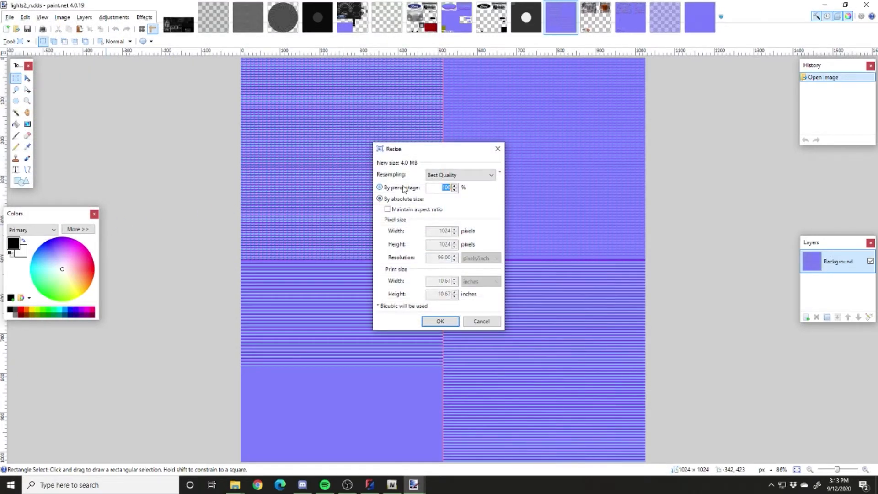
{"action": "type", "text": "50"}
{"action": "key", "text": "Return"}
Save the lights2_n normal map as a PNG file in the Textures folder and close it
{"action": "key", "text": "ctrl+shift+s"}
{"action": "left_click", "coordinate": [160, 211]}
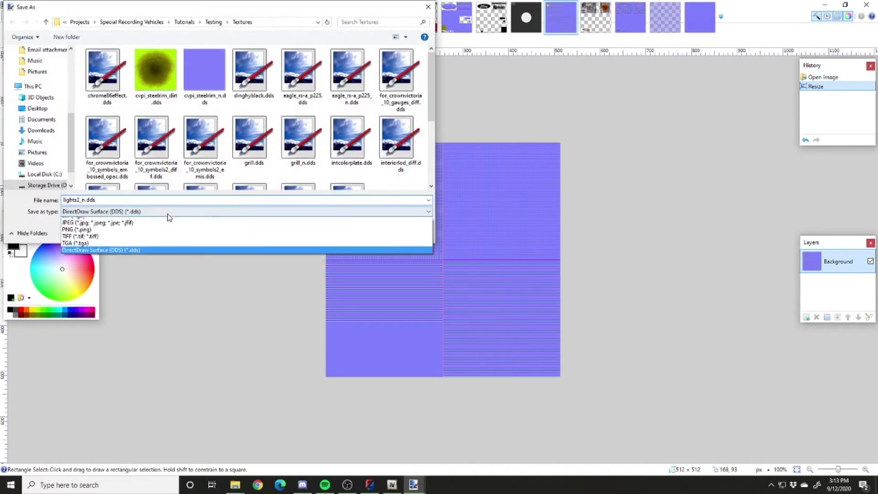
{"action": "left_click", "coordinate": [154, 248]}
{"action": "key", "text": "Return"}
{"action": "key", "text": "Return"}
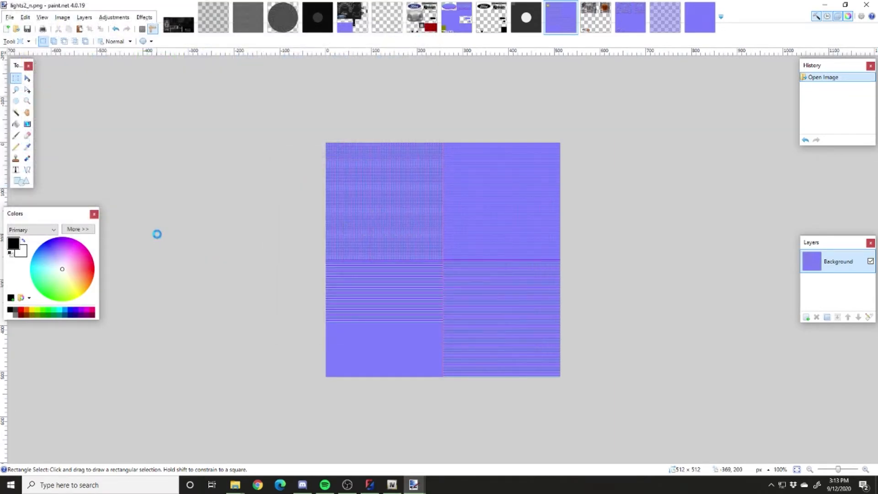
{"action": "key", "text": "ctrl+w"}
Save the lights3 texture at its original size as a PNG file in the Textures folder and close it
{"action": "key", "text": "ctrl+shift+s"}
{"action": "left_click", "coordinate": [128, 212]}
{"action": "left_click", "coordinate": [94, 249]}
{"action": "key", "text": "Return"}
{"action": "key", "text": "Return"}
{"action": "key", "text": "ctrl+w"}
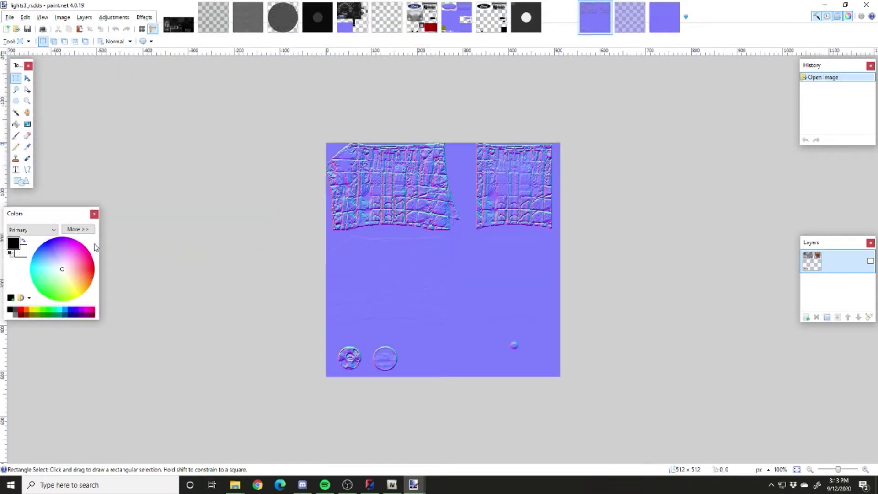
Save the lights3_n normal map as a PNG file in the Textures folder and close it
{"action": "key", "text": "ctrl+shift+s"}
{"action": "left_click", "coordinate": [106, 210]}
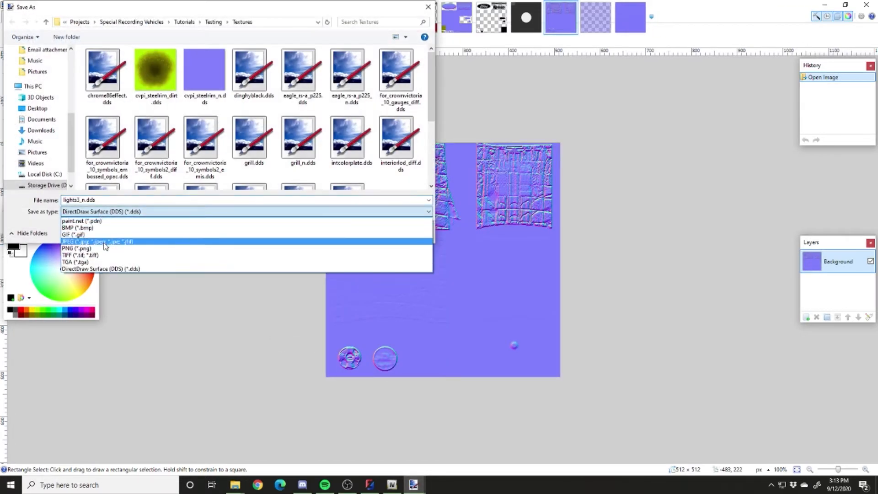
{"action": "left_click", "coordinate": [104, 247]}
{"action": "key", "text": "Return"}
{"action": "key", "text": "Return"}
{"action": "key", "text": "ctrl+w"}
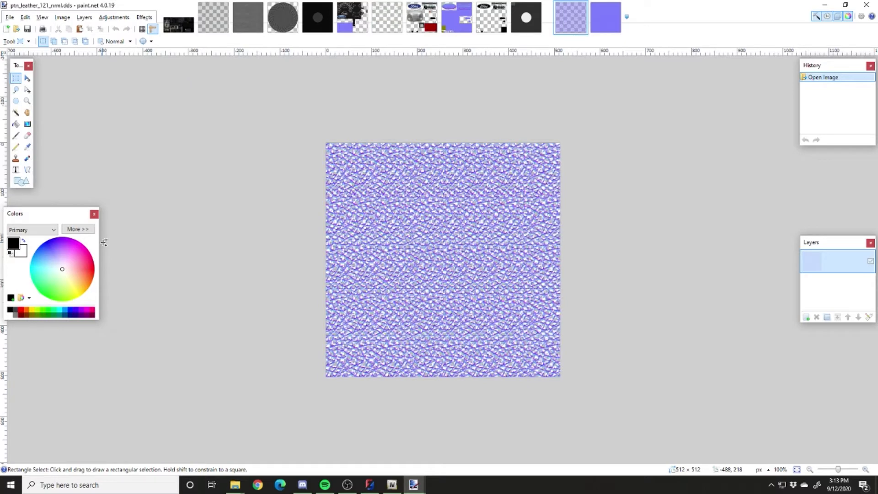
Save the ptn_leather_121_nrml leather normal map as a PNG file in the Textures folder and close it
{"action": "key", "text": "ctrl+shift+s"}
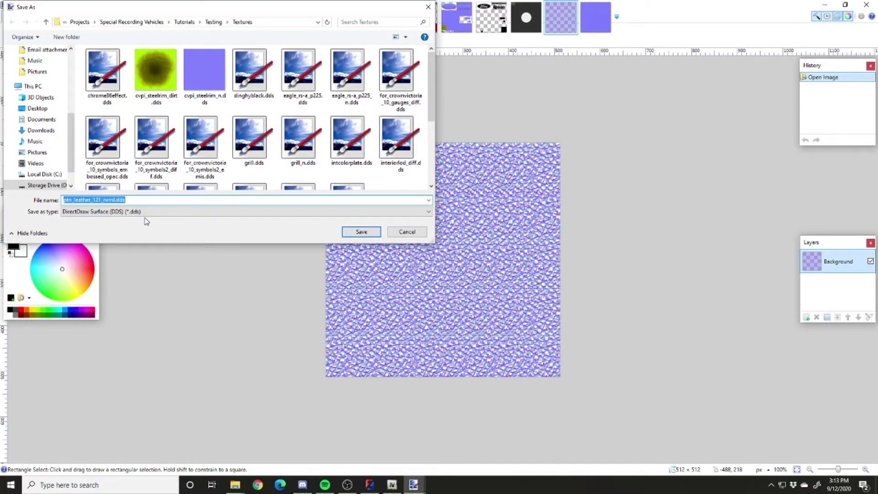
{"action": "key", "text": "Escape"}
{"action": "key", "text": "ctrl+shift+s"}
{"action": "left_click", "coordinate": [143, 211]}
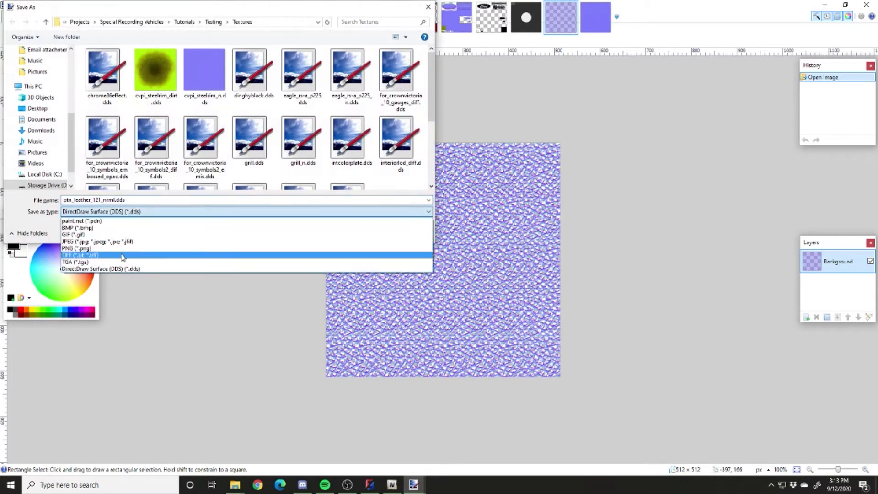
{"action": "left_click", "coordinate": [121, 250]}
{"action": "key", "text": "Return"}
{"action": "key", "text": "Escape"}
{"action": "key", "text": "ctrl+Tab"}
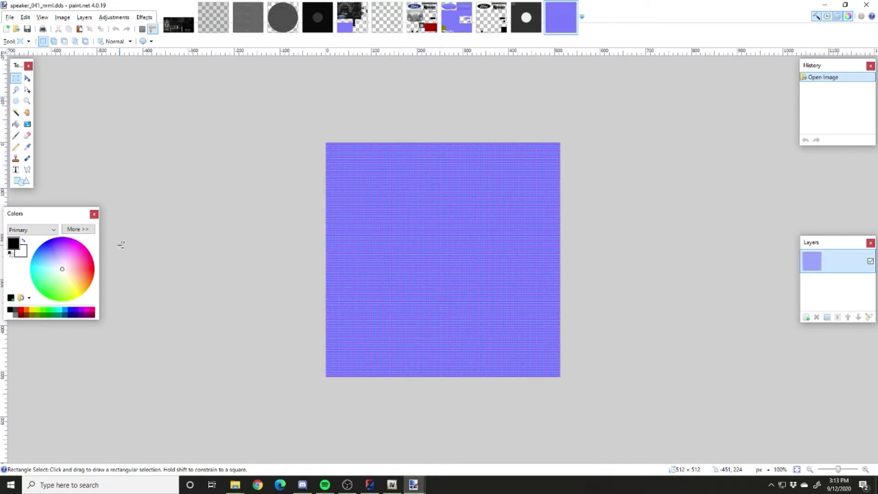
Save the speaker_041_nrml normal map as a PNG file in the Textures folder and close it
{"action": "key", "text": "ctrl+shift+s"}
{"action": "left_click", "coordinate": [135, 217]}
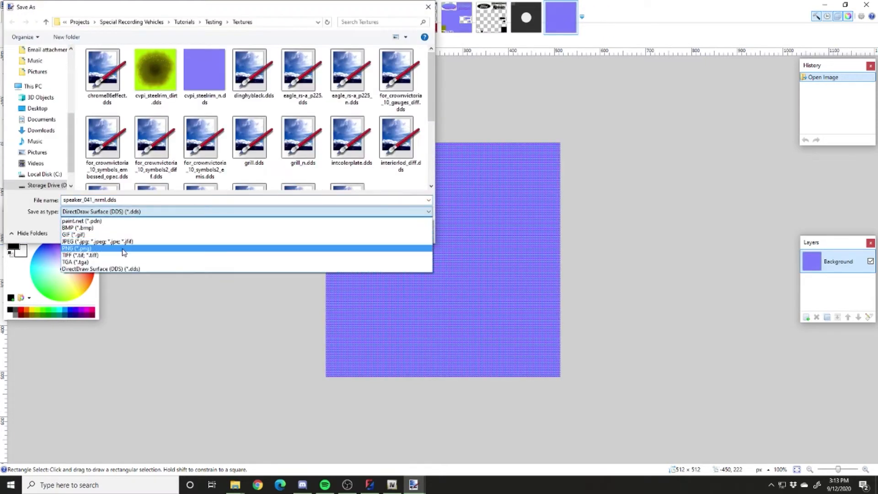
{"action": "left_click", "coordinate": [122, 248]}
{"action": "key", "text": "Return"}
{"action": "key", "text": "Return"}
{"action": "key", "text": "ctrl+w"}
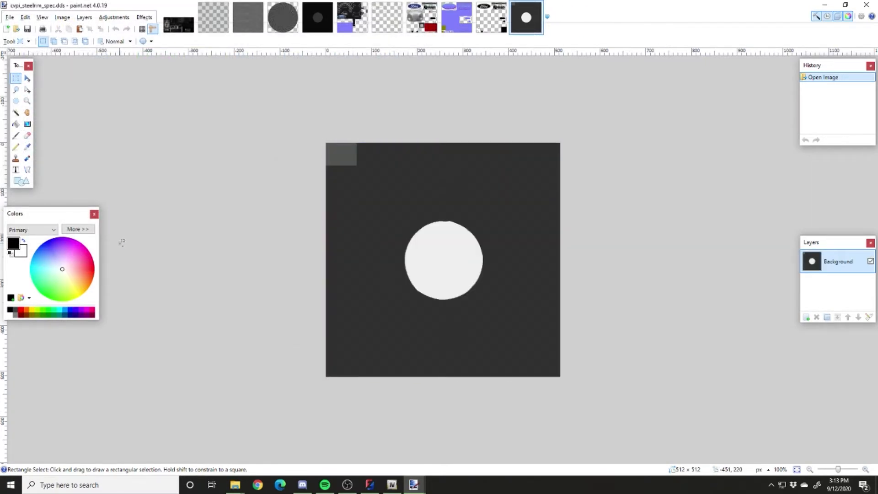
Save the cvpi_steelrim_spec texture as an A8R8G8B8 DDS file and close it
{"action": "key", "text": "ctrl+s"}
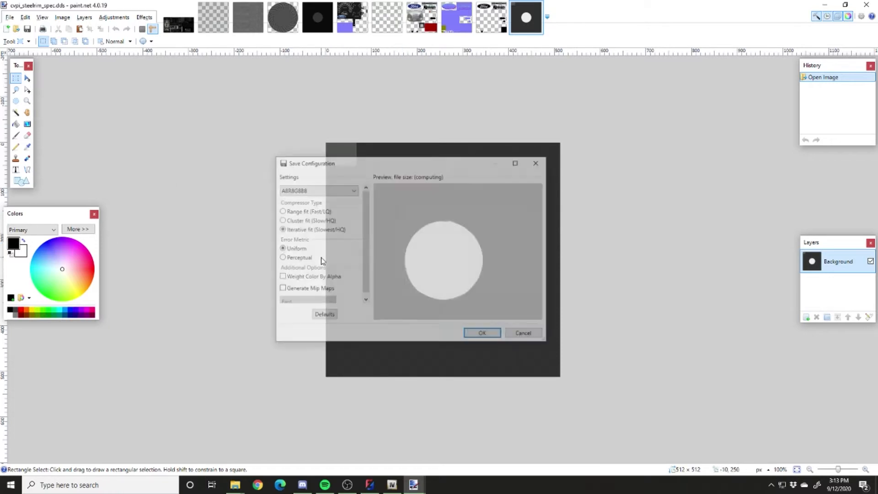
{"action": "key", "text": "Return"}
{"action": "key", "text": "ctrl+w"}
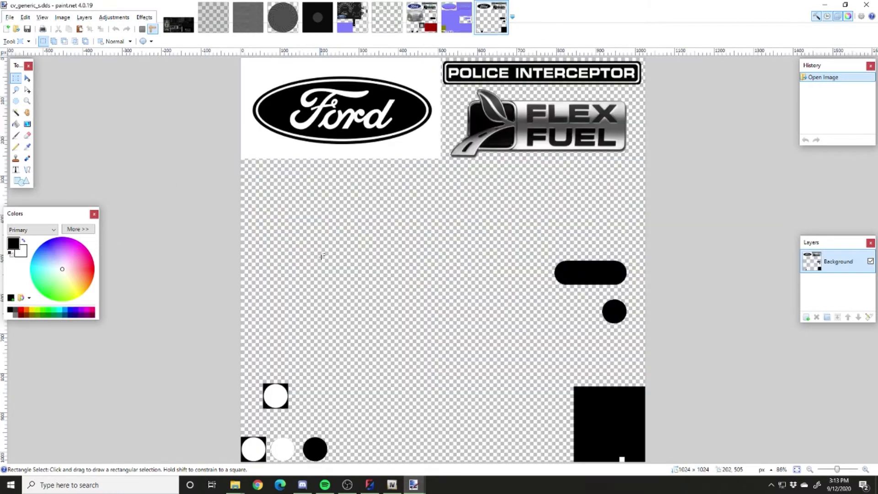
Save the cv_generic_s specular texture as a PNG file in the Textures folder
{"action": "key", "text": "ctrl+shift+s"}
{"action": "left_click", "coordinate": [177, 210]}
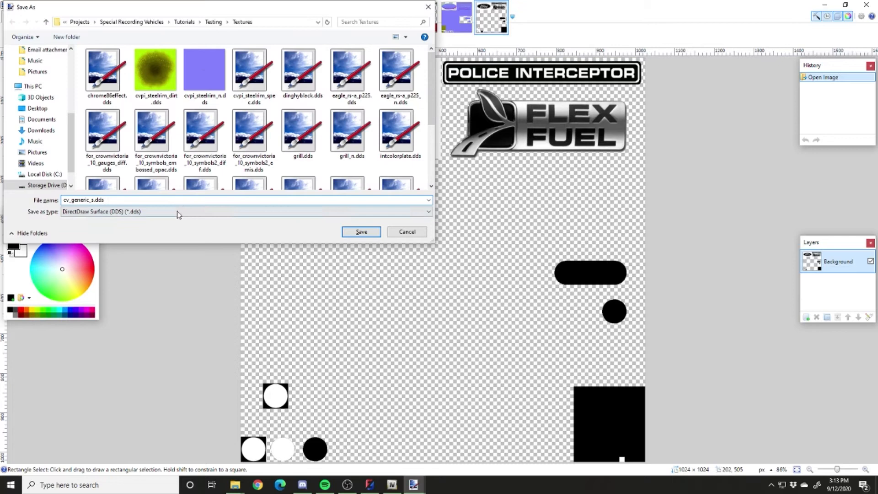
{"action": "left_click", "coordinate": [163, 248]}
{"action": "key", "text": "Return"}
{"action": "key", "text": "Return"}
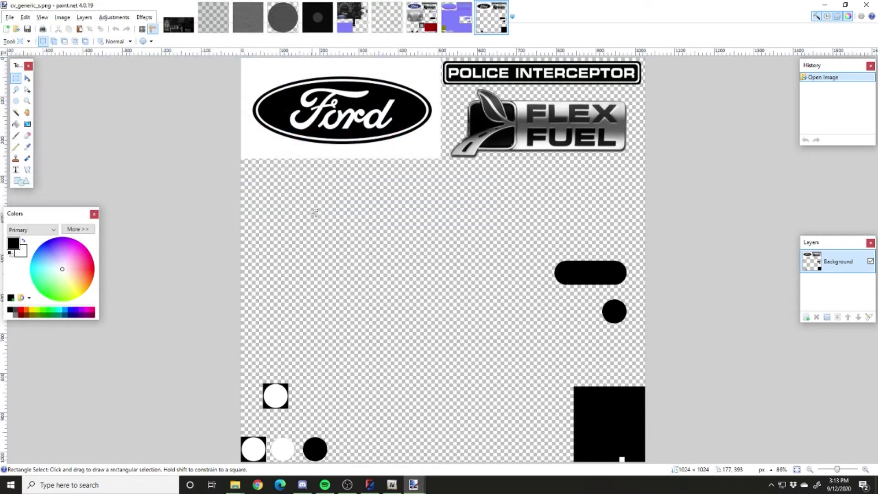
Resize cv_generic_s.png to 50 percent, then save and close it
{"action": "key", "text": "ctrl+r"}
{"action": "left_click", "coordinate": [401, 188]}
{"action": "type", "text": "5"}
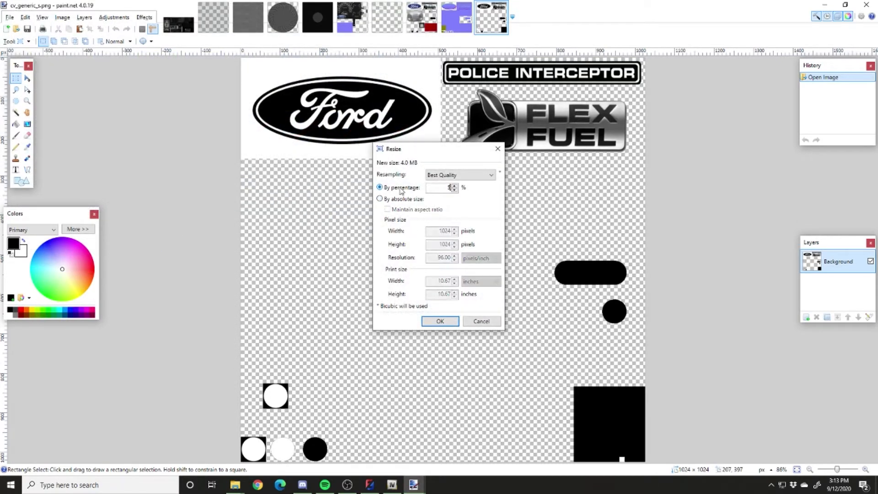
{"action": "type", "text": "0"}
{"action": "key", "text": "Return"}
{"action": "key", "text": "ctrl+s"}
{"action": "key", "text": "ctrl+w"}
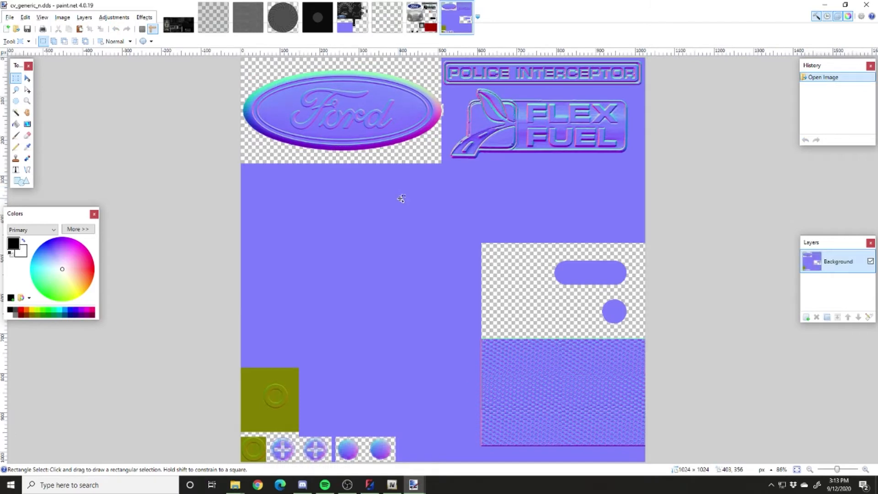
Resize the cv_generic_n normal map to 50 percent
{"action": "key", "text": "ctrl+r"}
{"action": "left_click", "coordinate": [401, 188]}
{"action": "type", "text": "50"}
{"action": "key", "text": "Return"}
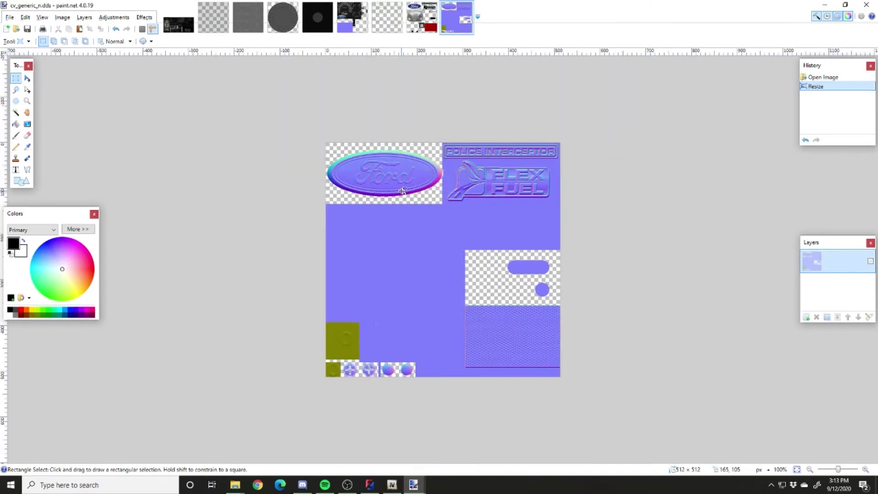
Save the cv_generic_n normal map as a PNG file in the Textures folder and close it
{"action": "key", "text": "ctrl+shift+s"}
{"action": "left_click", "coordinate": [212, 212]}
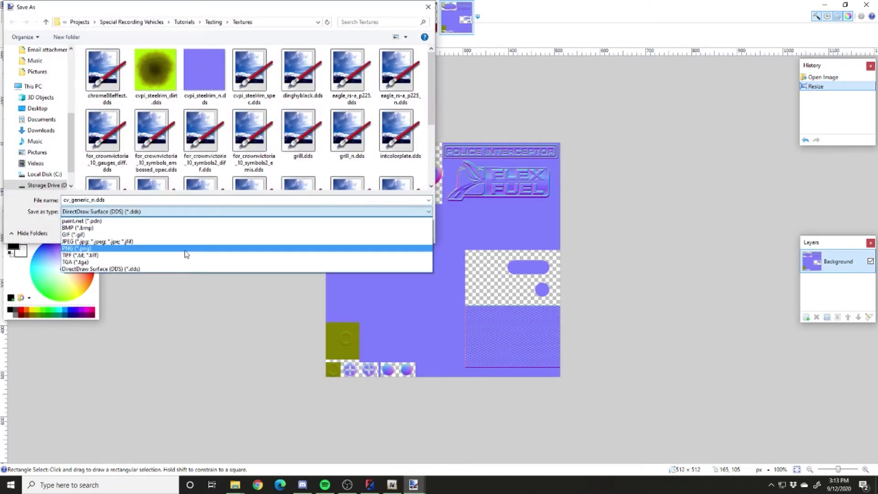
{"action": "left_click", "coordinate": [185, 248]}
{"action": "key", "text": "Return"}
{"action": "key", "text": "Return"}
{"action": "key", "text": "ctrl+w"}
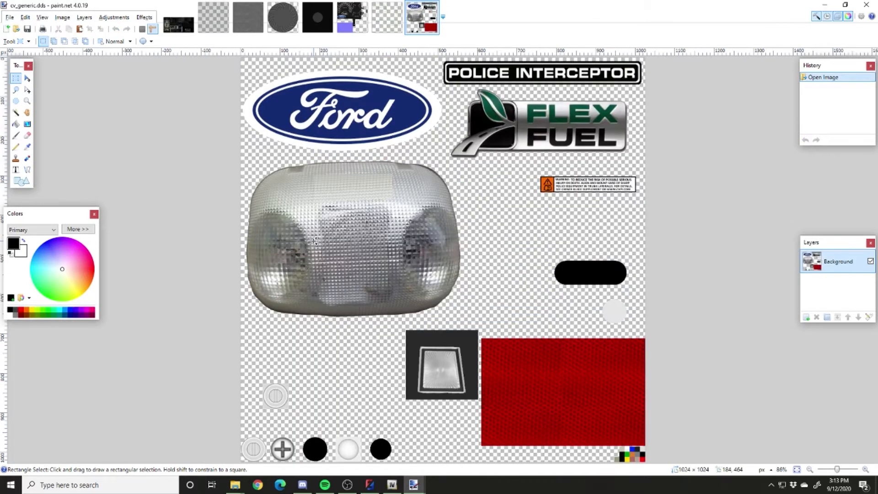
Resize the cv_generic texture to 50 percent
{"action": "key", "text": "ctrl+r"}
{"action": "left_click", "coordinate": [401, 189]}
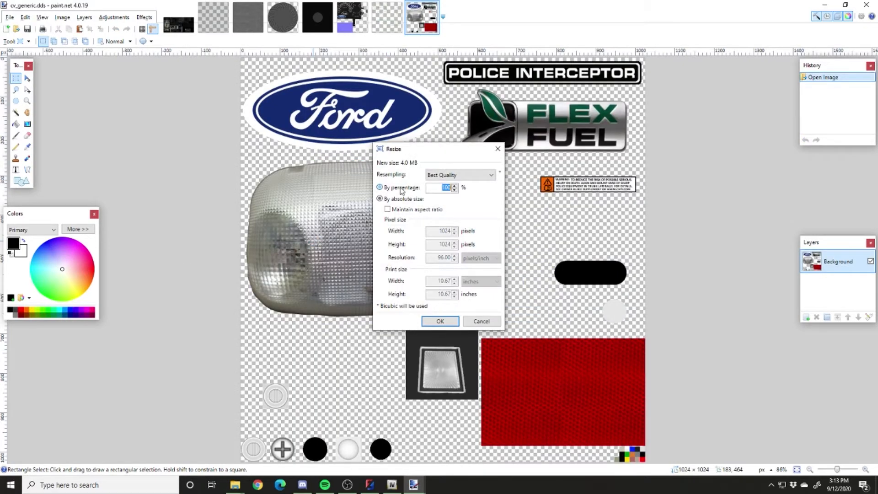
{"action": "type", "text": "50"}
{"action": "key", "text": "Return"}
Save the cv_generic texture as a PNG file in the Textures folder and close it
{"action": "key", "text": "ctrl+shift+s"}
{"action": "left_click", "coordinate": [123, 212]}
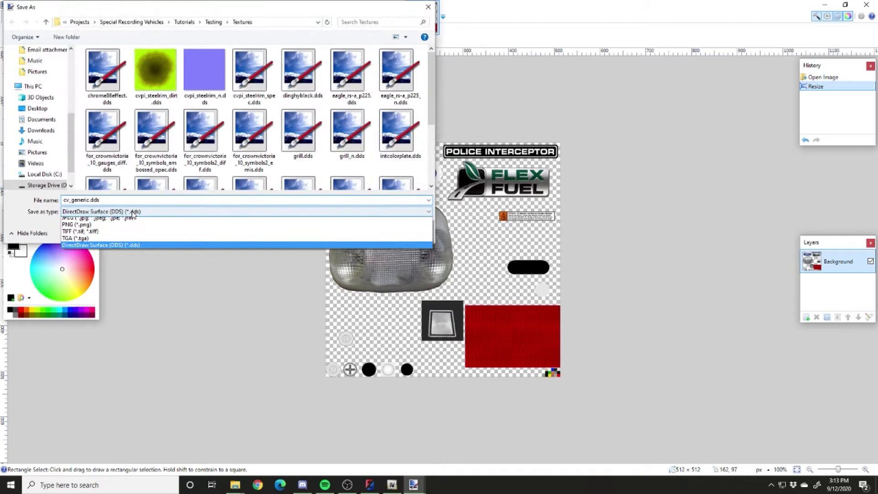
{"action": "left_click", "coordinate": [123, 249]}
{"action": "key", "text": "Return"}
{"action": "key", "text": "Return"}
{"action": "key", "text": "ctrl+w"}
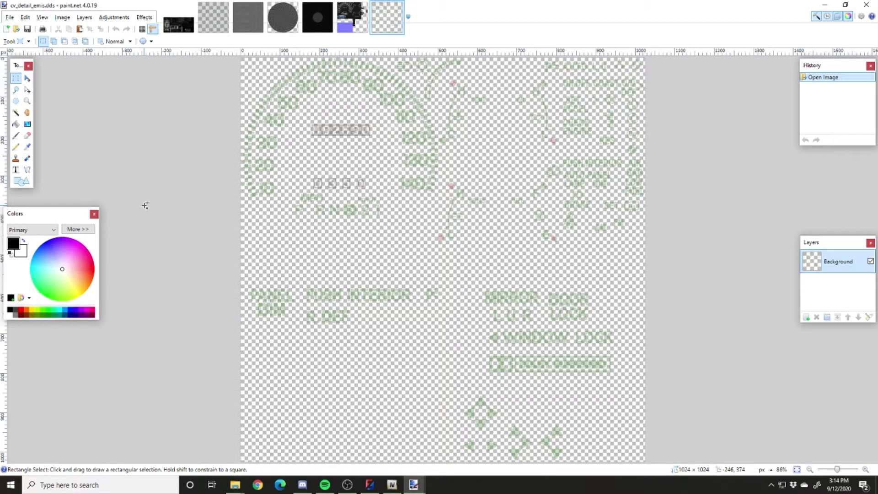
{"action": "key", "text": "ctrl+r"}
{"action": "left_click", "coordinate": [403, 188]}
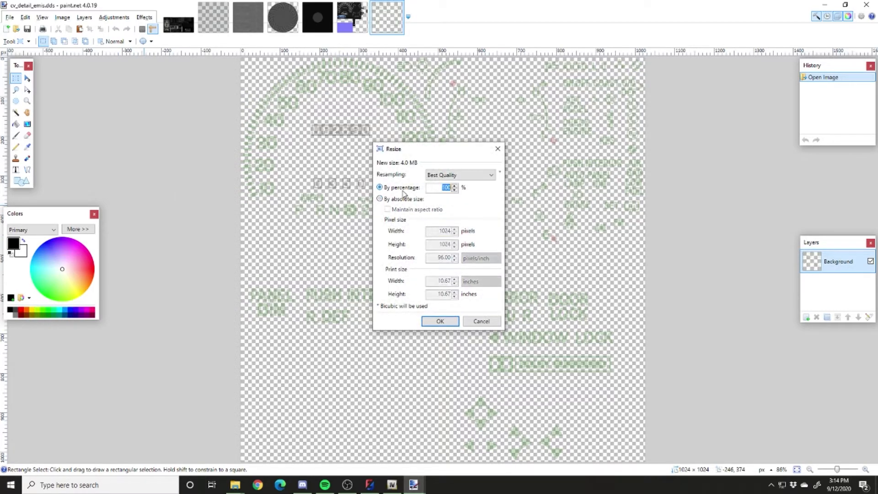
{"action": "key", "text": "Return"}
Save the cv_detail_emis texture at its original size as a PNG file in the Textures folder and close it
{"action": "key", "text": "ctrl+shift+s"}
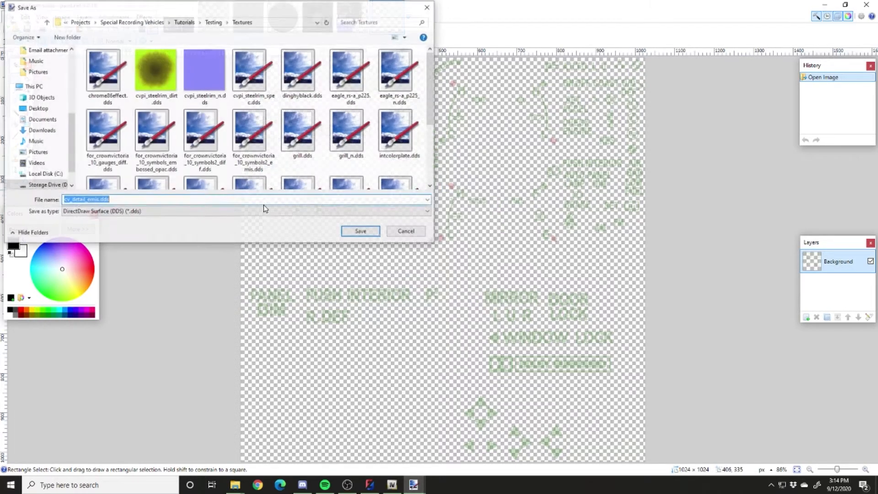
{"action": "left_click", "coordinate": [130, 211]}
{"action": "left_click", "coordinate": [131, 243]}
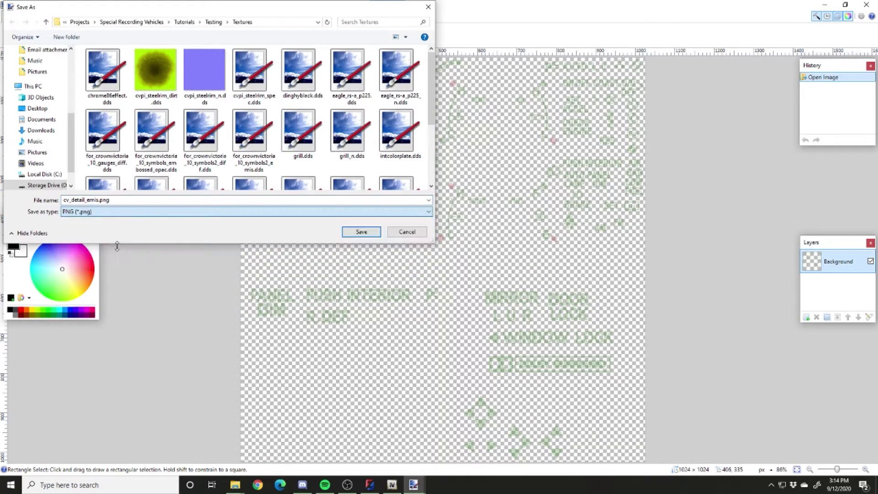
{"action": "key", "text": "Return"}
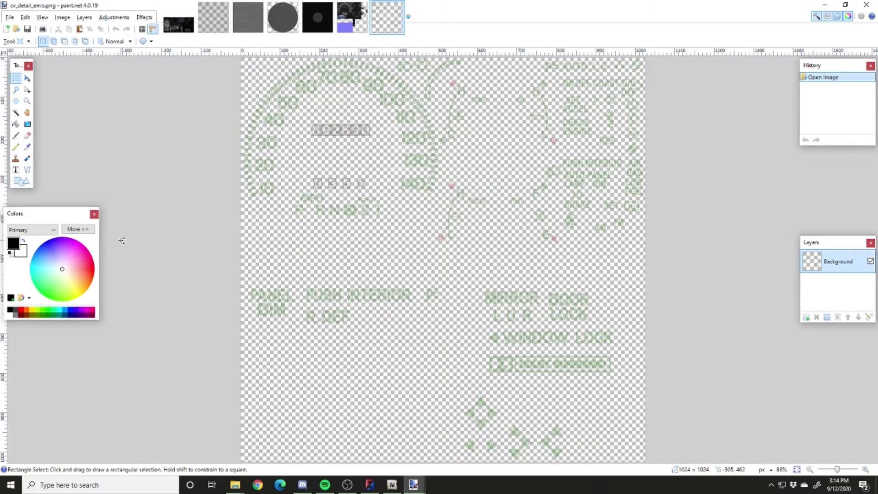
{"action": "key", "text": "ctrl+w"}
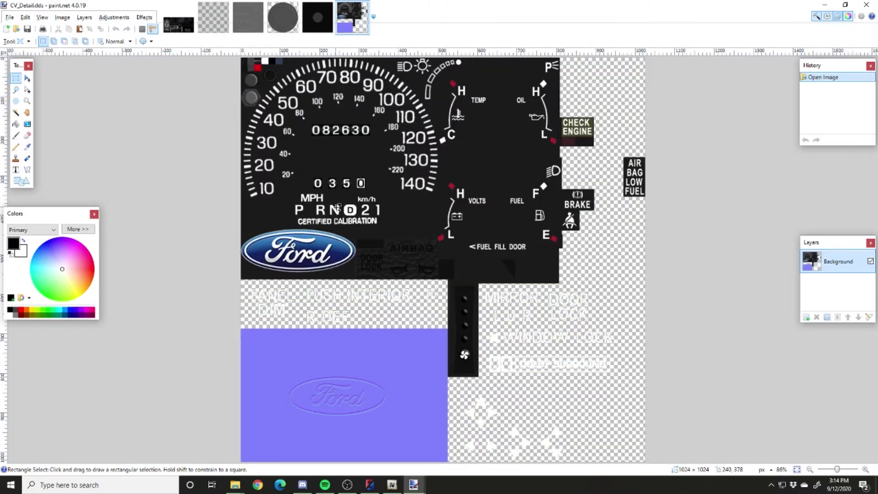
Save the CV_Detail gauge texture as a DDS file and close it
{"action": "key", "text": "ctrl+s"}
{"action": "key", "text": "Return"}
{"action": "key", "text": "ctrl+w"}
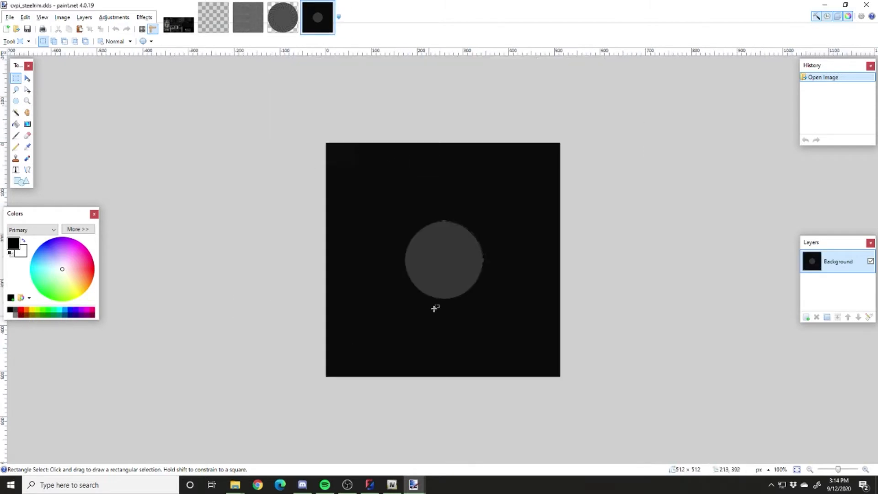
Save the cvpi_steelrim texture as a DDS file and close it
{"action": "key", "text": "ctrl+s"}
{"action": "key", "text": "Return"}
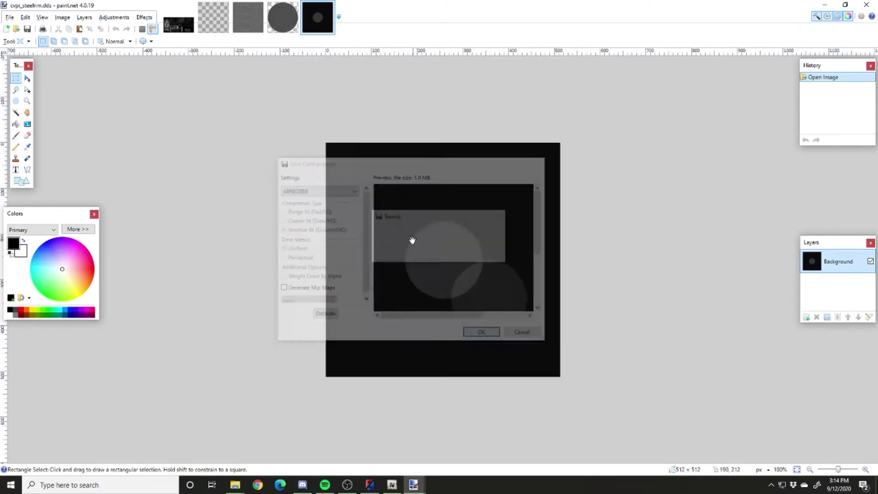
{"action": "key", "text": "ctrl+w"}
Resize the cvpi_brake_disc texture to 512 by 512 pixels
{"action": "key", "text": "ctrl+r"}
{"action": "type", "text": "512"}
{"action": "key", "text": "Tab"}
{"action": "type", "text": "512"}
{"action": "key", "text": "Return"}
Reduce the cvpi_brake_disc texture by a further 50 percent
{"action": "key", "text": "ctrl+r"}
{"action": "left_click", "coordinate": [400, 187]}
{"action": "type", "text": "50"}
{"action": "key", "text": "Return"}
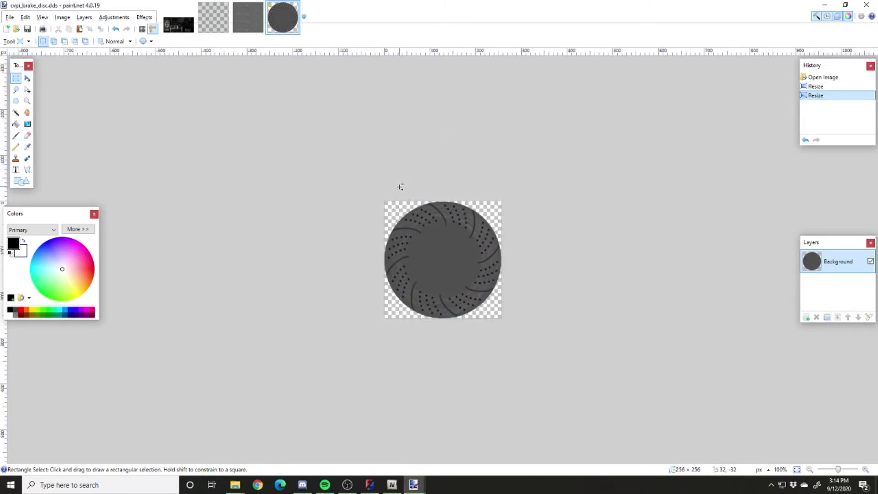
Save the cvpi_brake_disc texture as a PNG file and close it
{"action": "key", "text": "ctrl+r"}
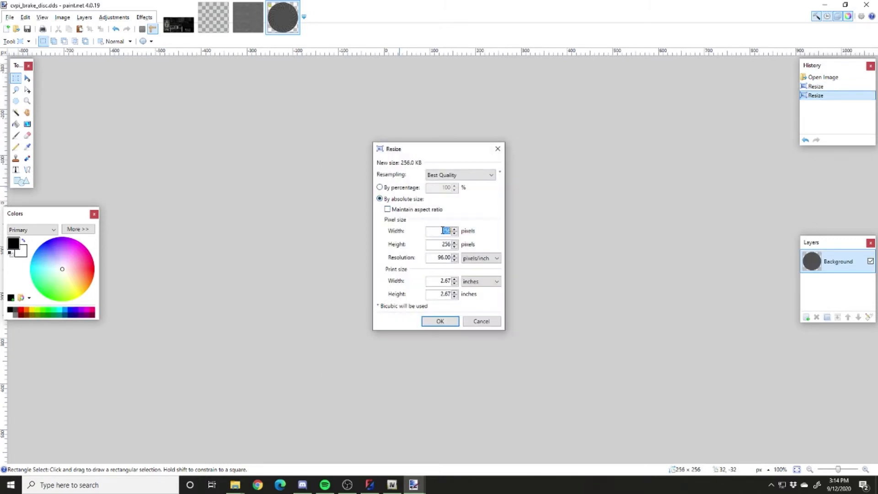
{"action": "key", "text": "Escape"}
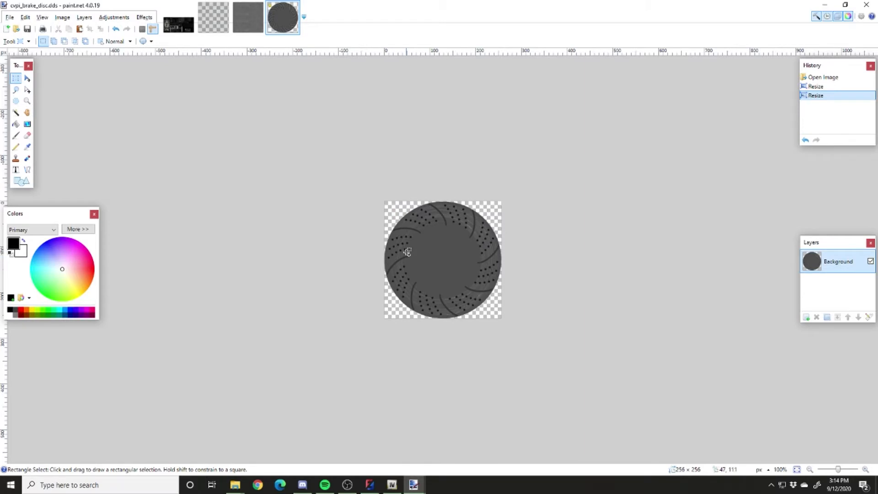
{"action": "key", "text": "ctrl+shift+s"}
{"action": "left_click", "coordinate": [241, 211]}
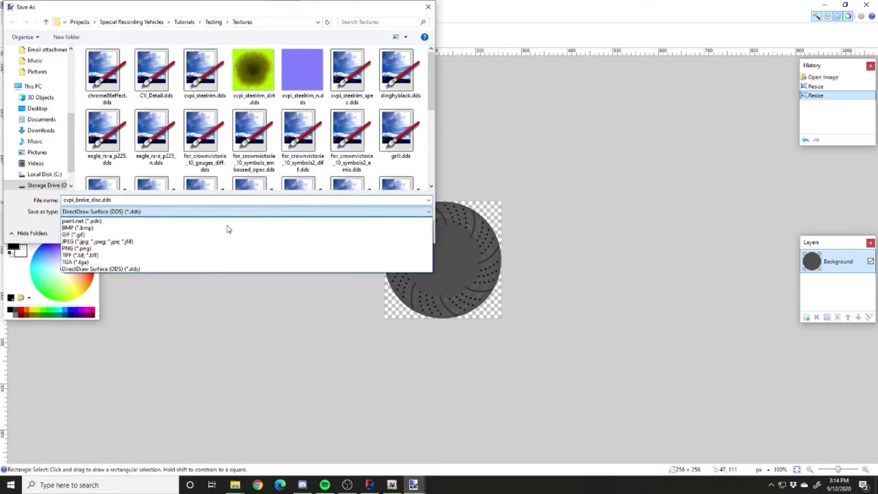
{"action": "left_click", "coordinate": [214, 247]}
{"action": "key", "text": "Return"}
{"action": "key", "text": "Return"}
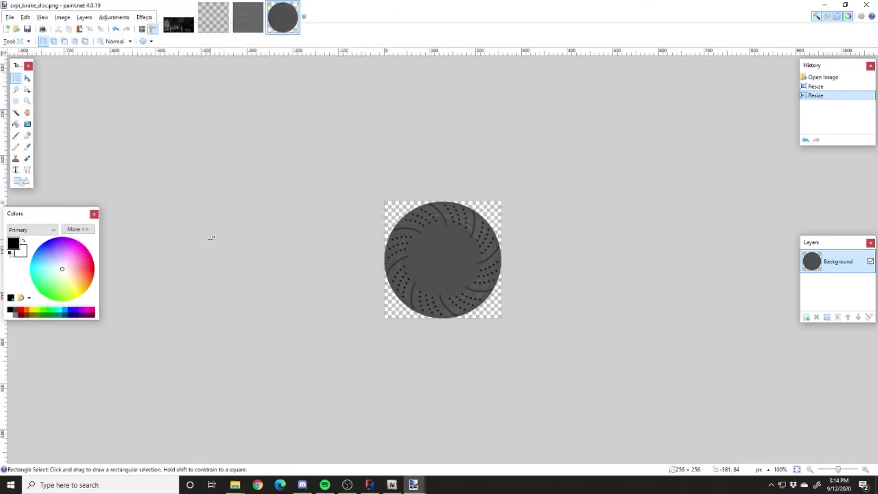
{"action": "key", "text": "ctrl+w"}
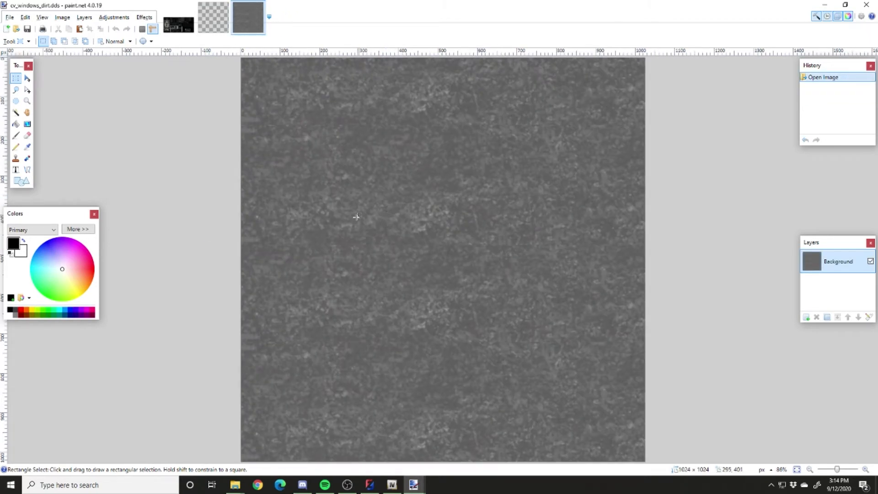
Save the cv_windows_dirt texture as a DDS file at its existing size and close it
{"action": "key", "text": "ctrl+r"}
{"action": "key", "text": "Escape"}
{"action": "key", "text": "ctrl+s"}
{"action": "key", "text": "Return"}
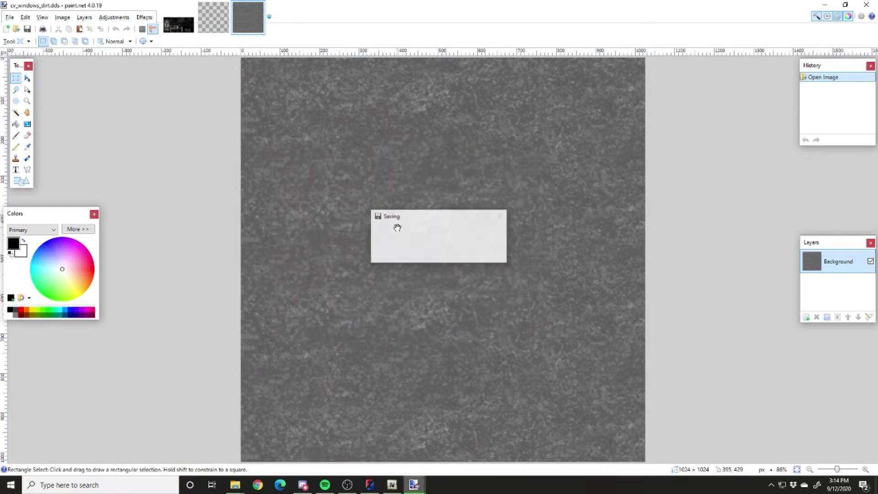
{"action": "key", "text": "ctrl+w"}
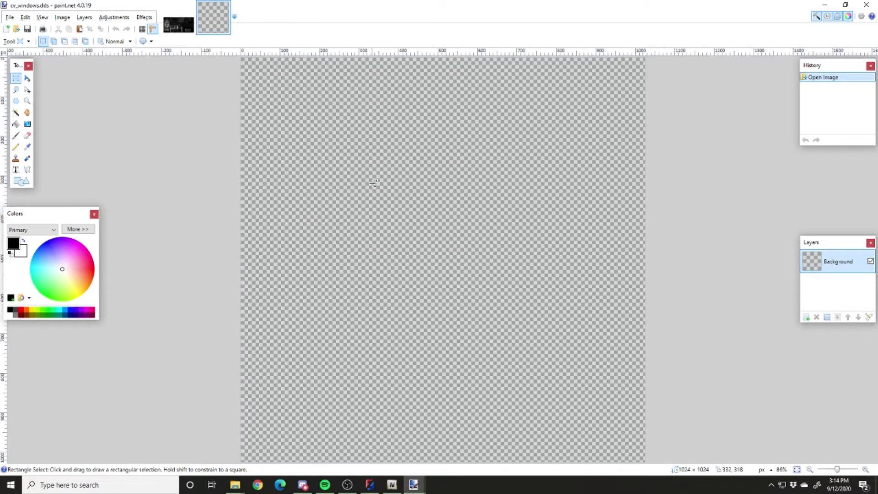
Save the cv_windows texture as a DDS file in A8R8G8B8 format and close it
{"action": "key", "text": "ctrl+s"}
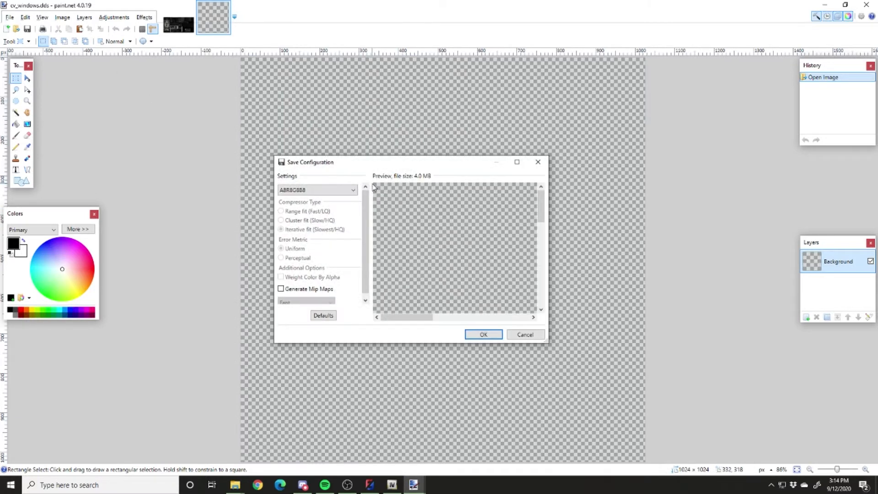
{"action": "key", "text": "Return"}
{"action": "key", "text": "ctrl+w"}
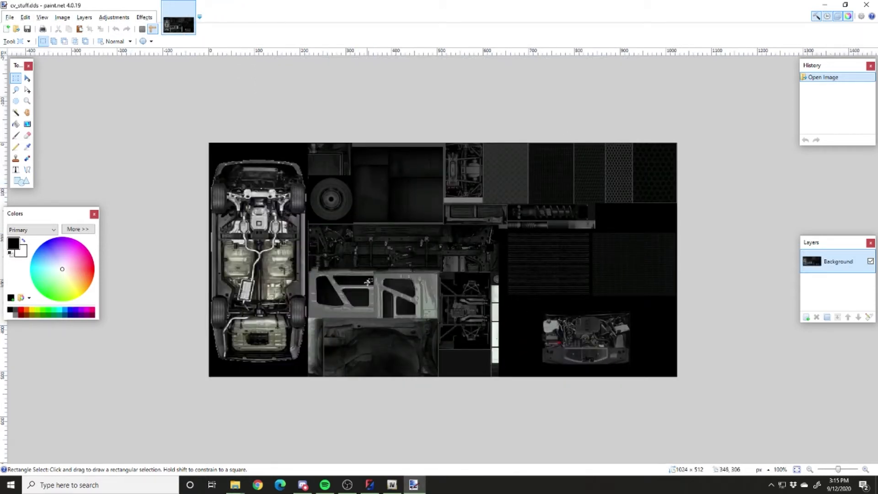
Resize the cv_stuff texture by 50 percent
{"action": "key", "text": "ctrl+r"}
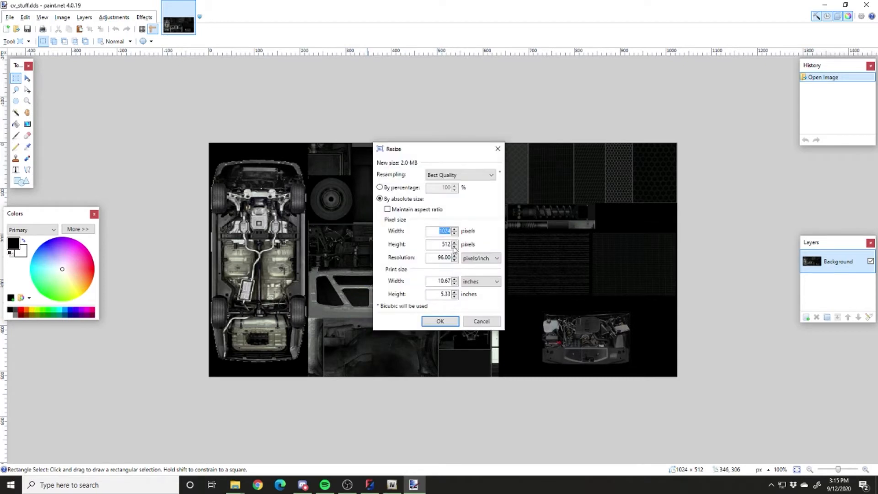
{"action": "left_click", "coordinate": [397, 190]}
{"action": "type", "text": "50"}
{"action": "key", "text": "Return"}
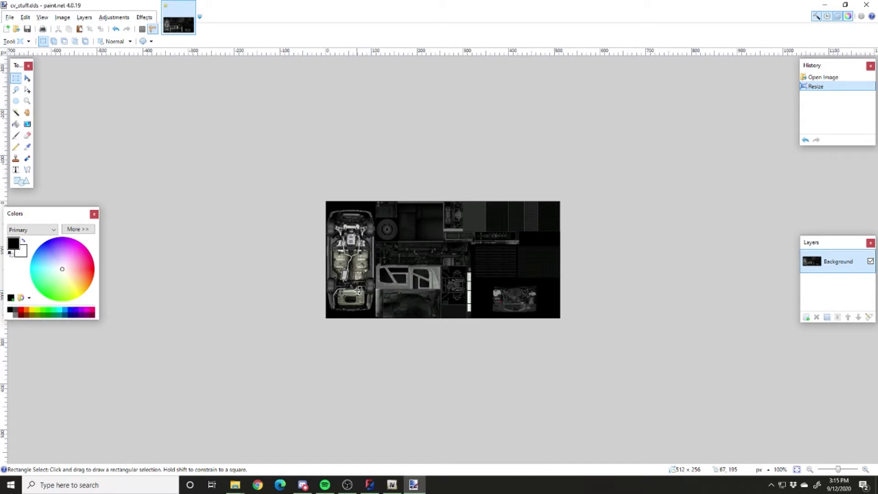
Save the cv_stuff texture as a DDS file, close it and exit the image editor
{"action": "key", "text": "ctrl+s"}
{"action": "key", "text": "Return"}
{"action": "key", "text": "ctrl+w"}
{"action": "left_click", "coordinate": [867, 4]}
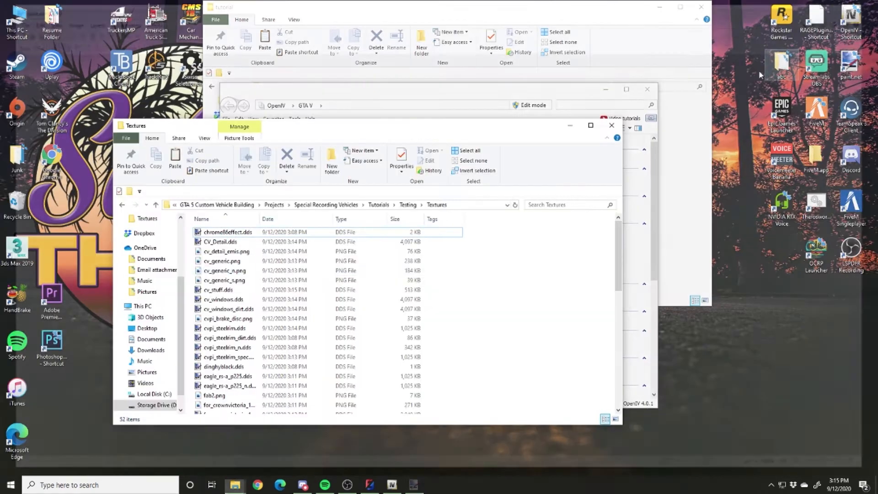
Review the file types and sizes in the Textures folder, widening the Name column to read the full file names
{"action": "scroll", "coordinate": [469, 295], "scroll_direction": "down", "scroll_amount": 10}
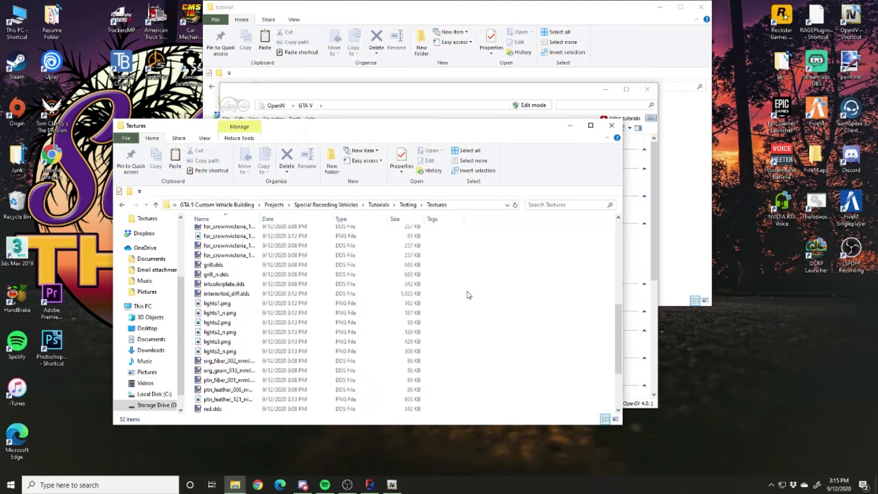
{"action": "scroll", "coordinate": [469, 295], "scroll_direction": "up", "scroll_amount": 7}
{"action": "scroll", "coordinate": [469, 295], "scroll_direction": "up", "scroll_amount": 3}
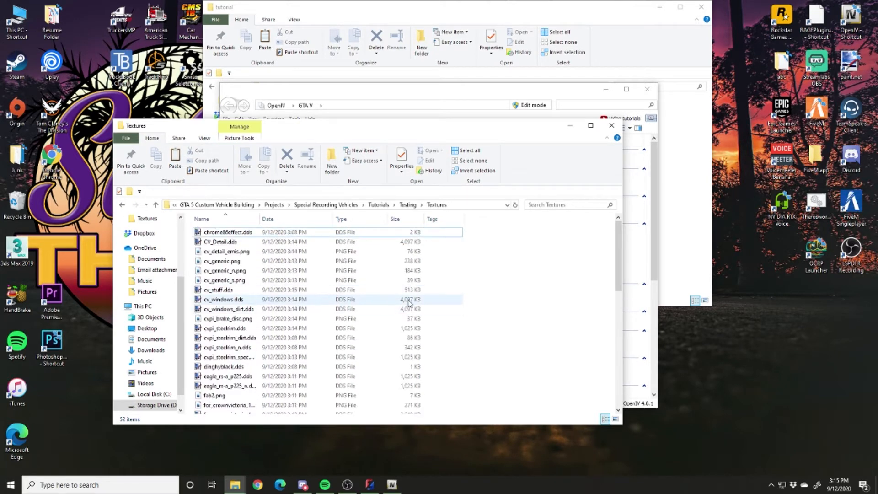
{"action": "scroll", "coordinate": [422, 327], "scroll_direction": "down", "scroll_amount": 5}
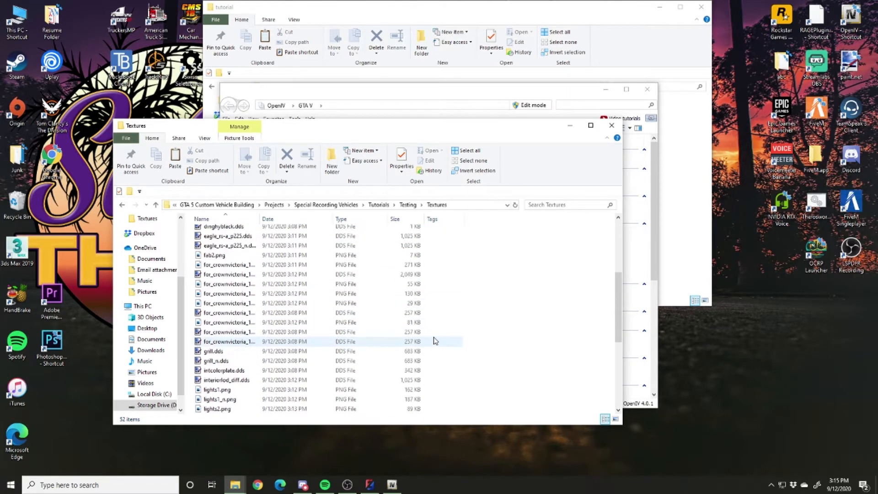
{"action": "scroll", "coordinate": [430, 339], "scroll_direction": "up", "scroll_amount": 4}
{"action": "scroll", "coordinate": [421, 362], "scroll_direction": "down", "scroll_amount": 1}
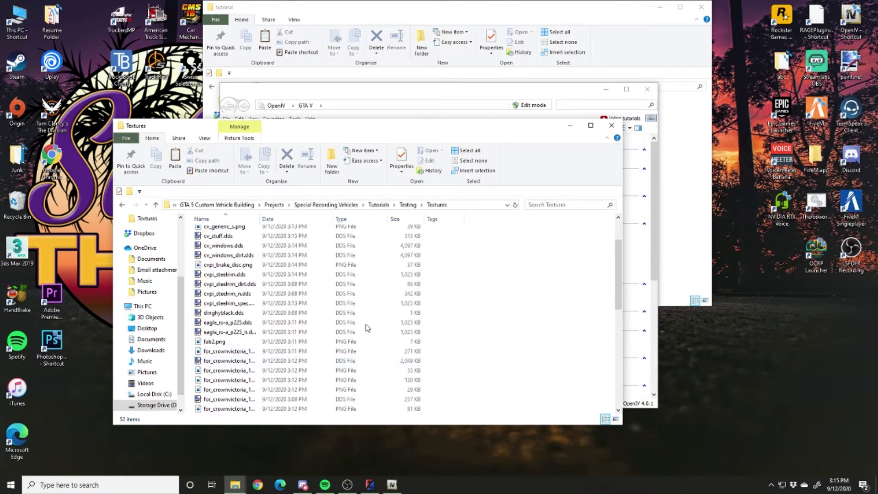
{"action": "left_click_drag", "start_coordinate": [259, 218], "coordinate": [319, 218]}
{"action": "left_click", "coordinate": [343, 352]}
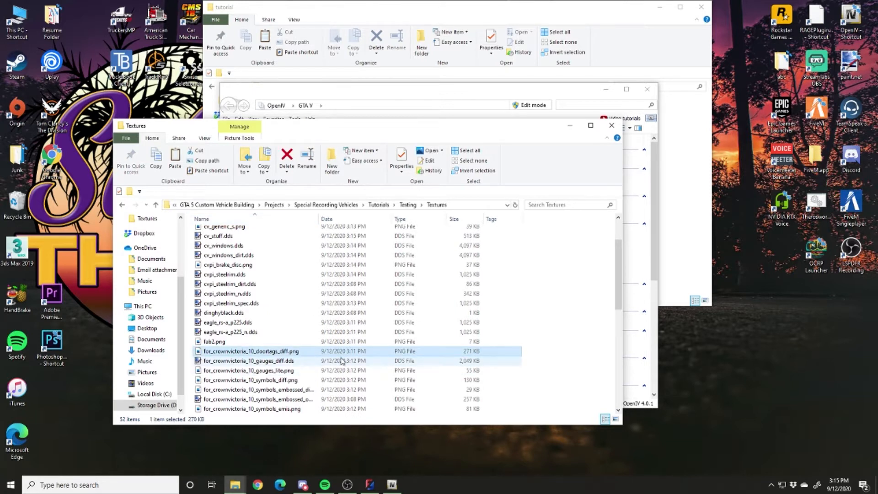
{"action": "left_click", "coordinate": [342, 361]}
Switch to OpenIV, enable edit mode and create a new texture dictionary named police in the GTA V root
{"action": "left_click_drag", "start_coordinate": [427, 90], "coordinate": [587, 45]}
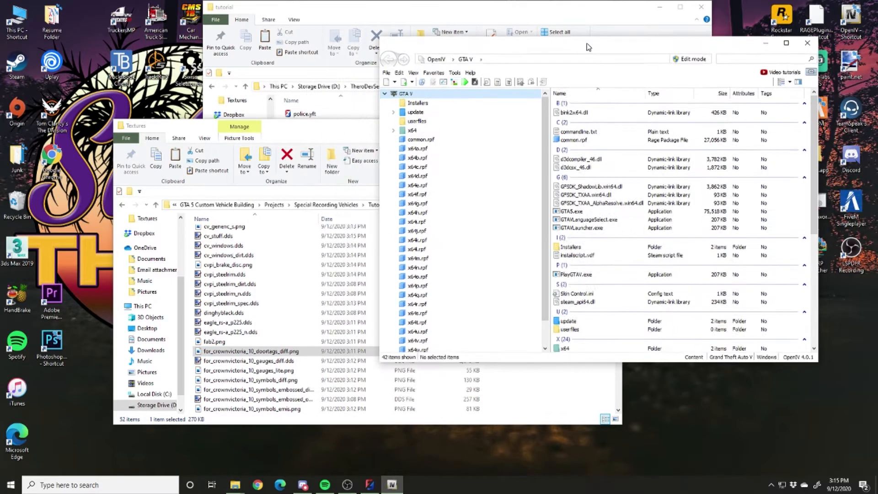
{"action": "left_click", "coordinate": [692, 60]}
{"action": "left_click", "coordinate": [471, 274]}
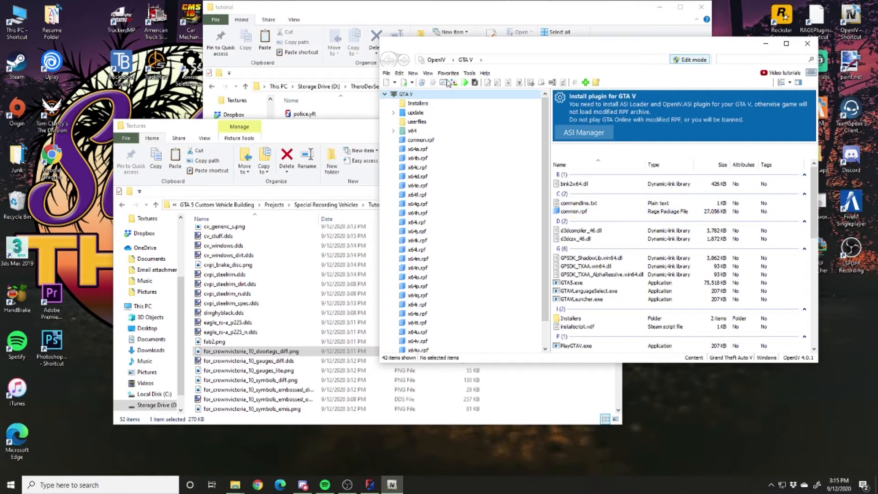
{"action": "left_click", "coordinate": [413, 74]}
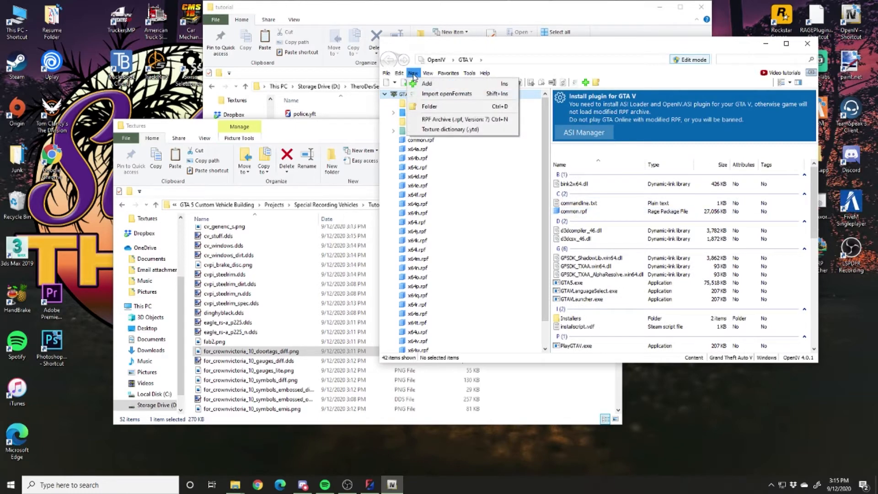
{"action": "left_click", "coordinate": [453, 130]}
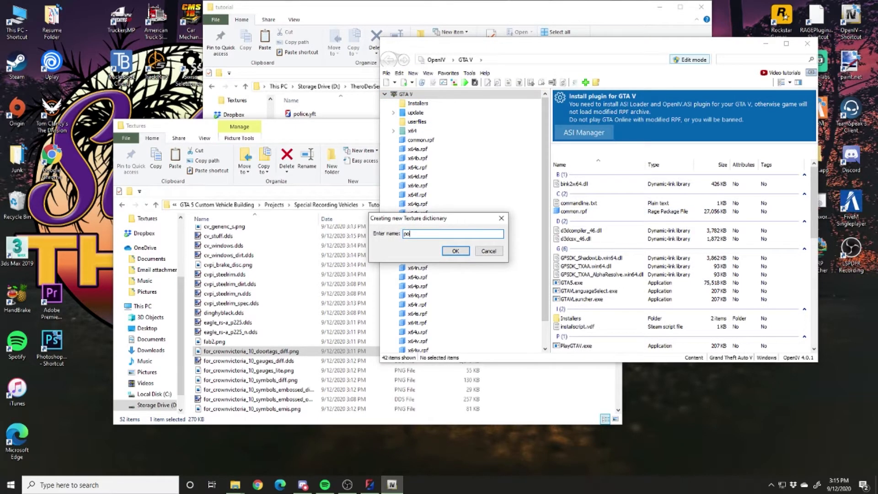
{"action": "type", "text": "police"}
{"action": "key", "text": "Return"}
Open police.ytd in the texture editor and import all files from the Textures folder
{"action": "scroll", "coordinate": [681, 249], "scroll_direction": "down", "scroll_amount": 10}
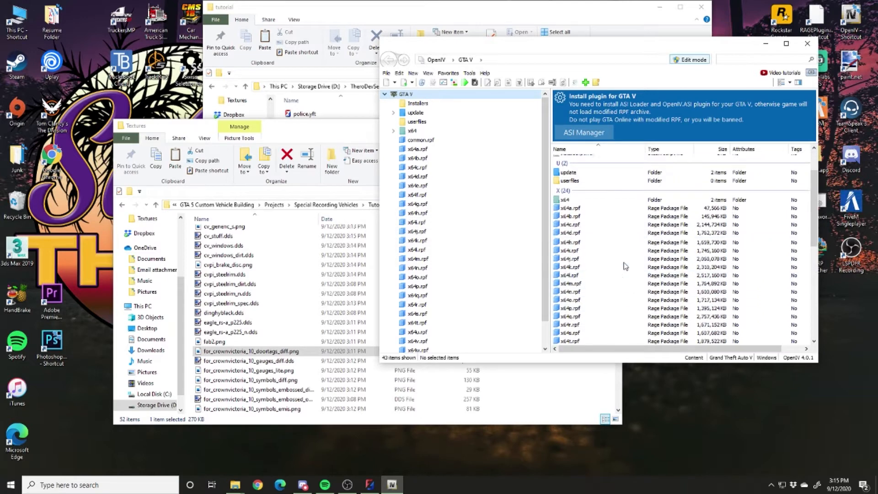
{"action": "double_click", "coordinate": [573, 301]}
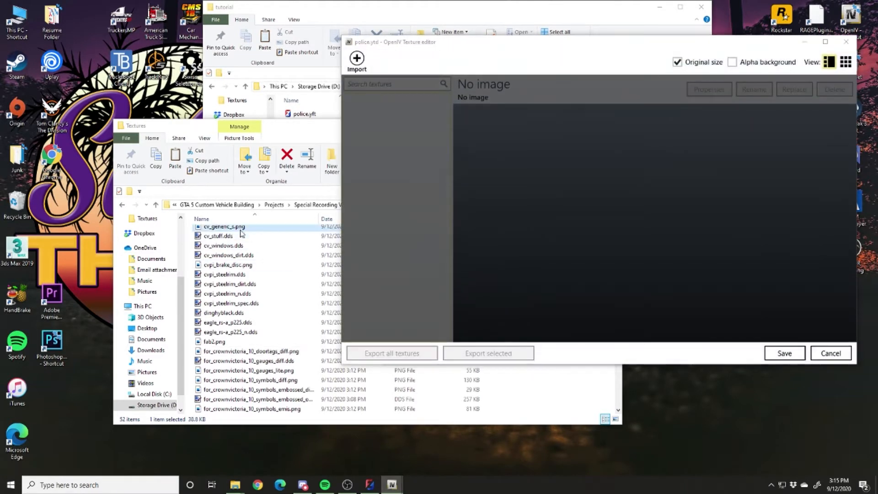
{"action": "left_click", "coordinate": [242, 233]}
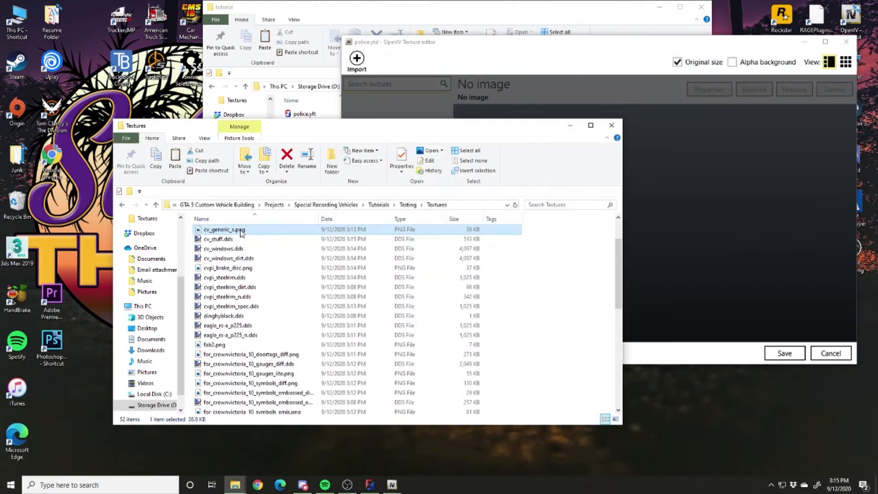
{"action": "key", "text": "ctrl+a"}
{"action": "left_click_drag", "start_coordinate": [226, 286], "coordinate": [706, 220]}
{"action": "left_click", "coordinate": [639, 255]}
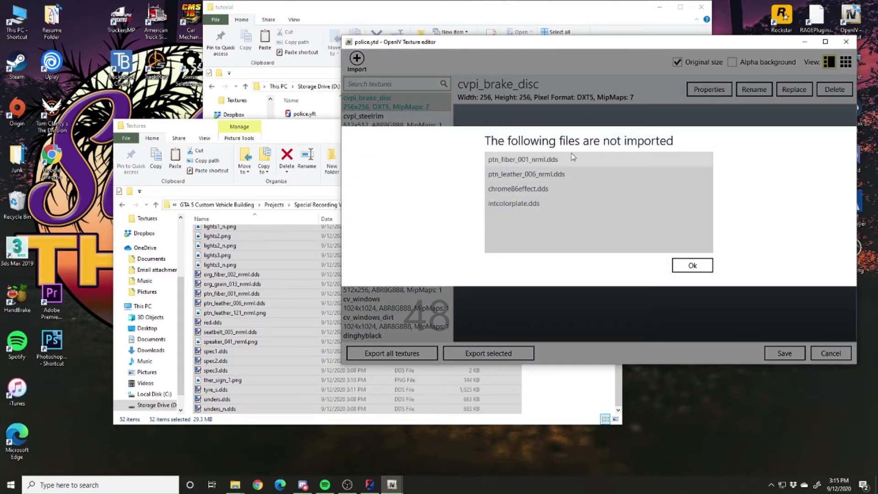
Open ptn_fiber_001_nrml.dds in paint.net and return to the list of files that were not imported
{"action": "left_click", "coordinate": [257, 295]}
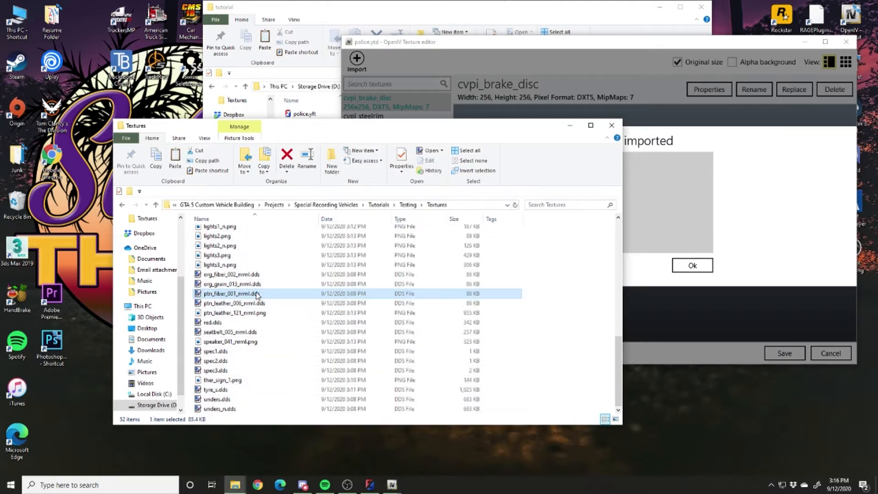
{"action": "key", "text": "alt+Tab"}
{"action": "key", "text": "alt+Tab"}
{"action": "key", "text": "alt+Tab"}
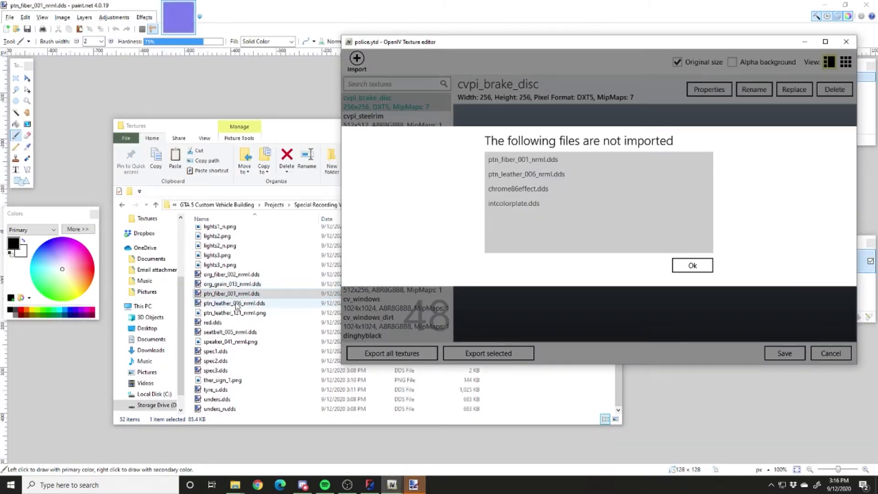
Select ptn_leather_006_nrml.dds, chrome86effect.dds and intcolorplate.dds in the Textures folder and open them in paint.net
{"action": "left_click", "coordinate": [250, 307]}
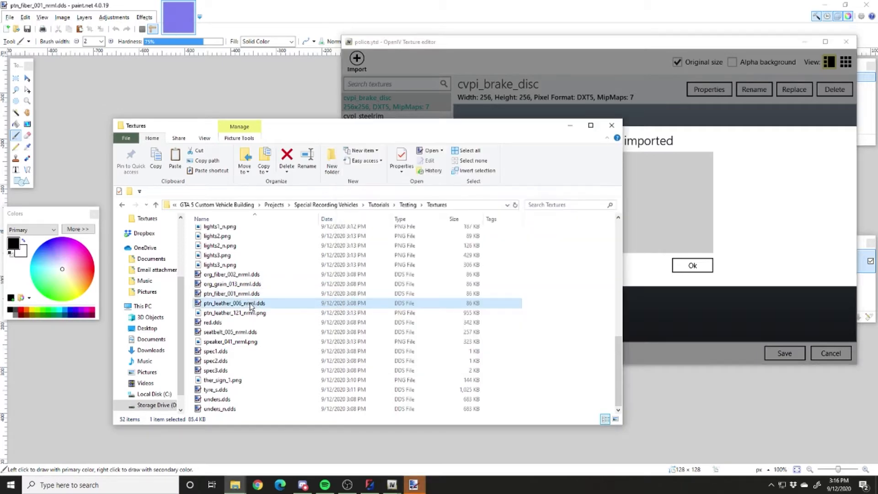
{"action": "scroll", "coordinate": [268, 315], "scroll_direction": "up", "scroll_amount": 6}
{"action": "scroll", "coordinate": [268, 316], "scroll_direction": "up", "scroll_amount": 5}
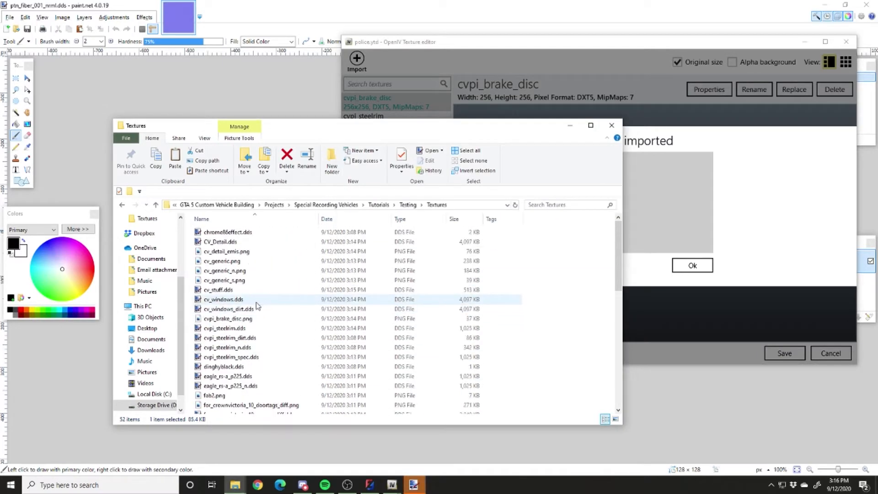
{"action": "scroll", "coordinate": [257, 305], "scroll_direction": "down", "scroll_amount": 2}
{"action": "scroll", "coordinate": [257, 306], "scroll_direction": "up", "scroll_amount": 2}
{"action": "left_click", "coordinate": [227, 231], "text": "ctrl"}
{"action": "left_click_drag", "start_coordinate": [227, 232], "coordinate": [748, 238]}
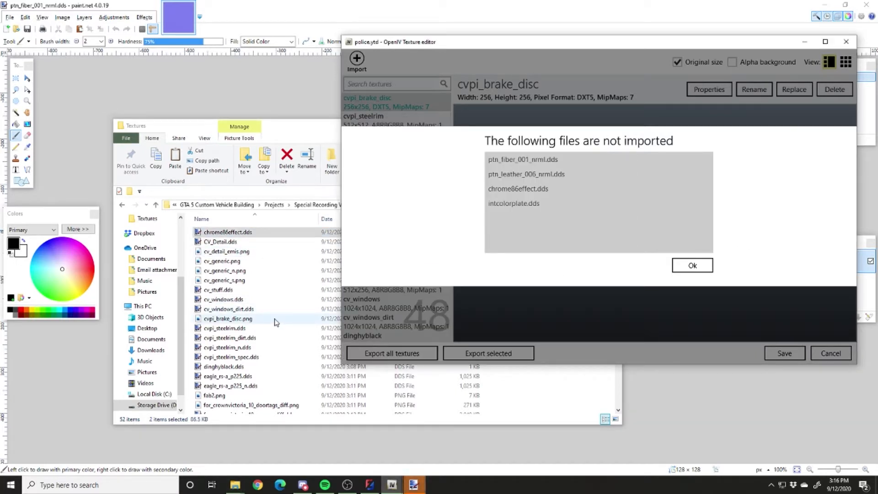
{"action": "scroll", "coordinate": [274, 322], "scroll_direction": "down", "scroll_amount": 10}
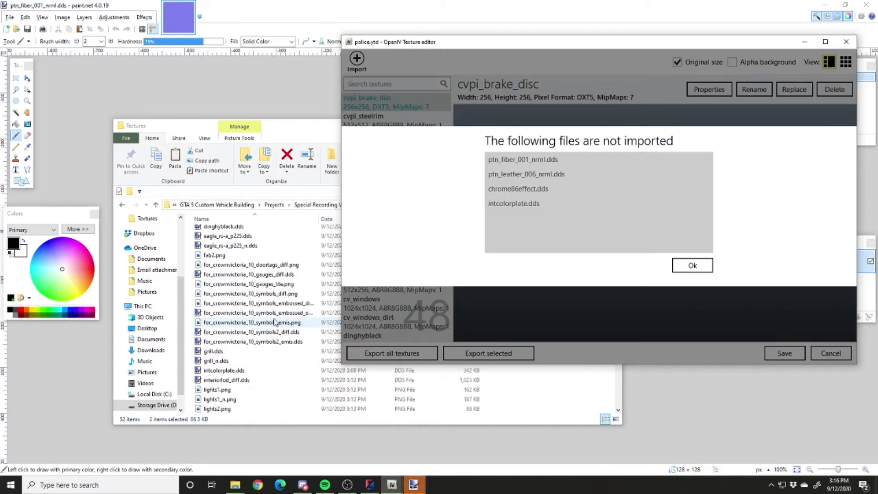
{"action": "scroll", "coordinate": [260, 318], "scroll_direction": "up", "scroll_amount": 1}
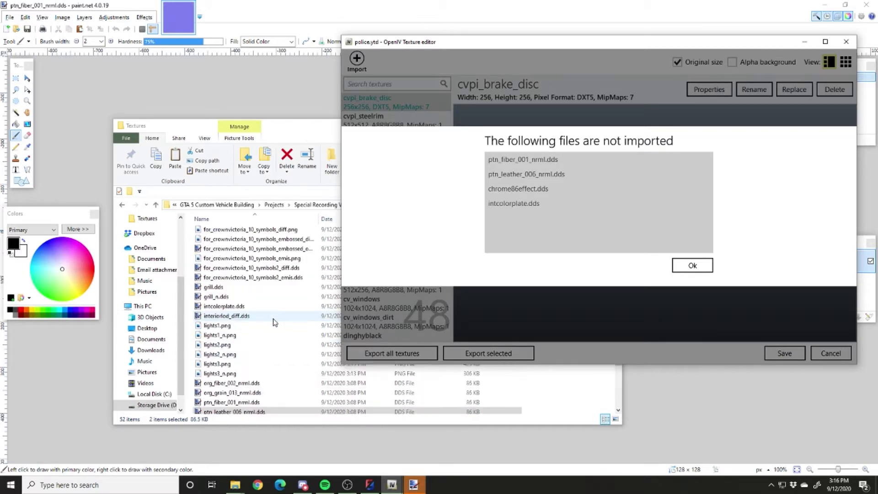
{"action": "mouse_move", "coordinate": [238, 311]}
{"action": "left_mouse_down"}
{"action": "mouse_move", "coordinate": [271, 316]}
{"action": "mouse_move", "coordinate": [147, 275]}
{"action": "mouse_move", "coordinate": [62, 142]}
{"action": "left_mouse_up"}
{"action": "key", "text": "Return"}
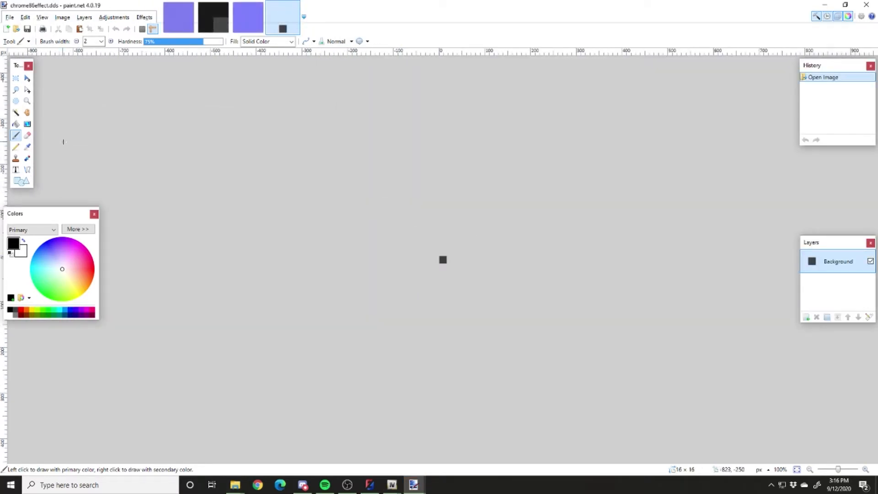
Re-save the chrome86effect and ptn_leather_006_nrml textures as DDS files, closing each one
{"action": "key", "text": "ctrl+s"}
{"action": "key", "text": "Return"}
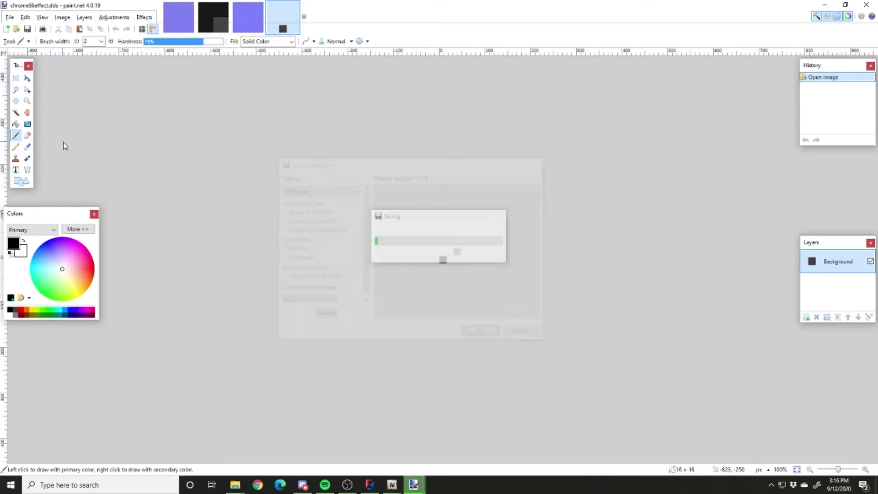
{"action": "key", "text": "ctrl+w"}
{"action": "key", "text": "ctrl+s"}
{"action": "key", "text": "Return"}
{"action": "key", "text": "ctrl+w"}
Re-save the intcolorplate and ptn_fiber_001_nrml textures as DDS files, close each one and exit paint.net
{"action": "key", "text": "ctrl+s"}
{"action": "key", "text": "Return"}
{"action": "key", "text": "ctrl+w"}
{"action": "key", "text": "ctrl+s"}
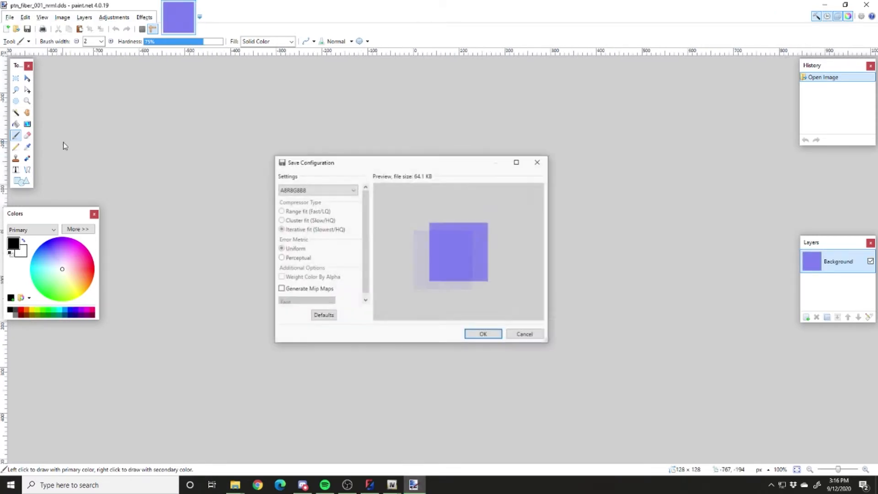
{"action": "key", "text": "Return"}
{"action": "key", "text": "ctrl+w"}
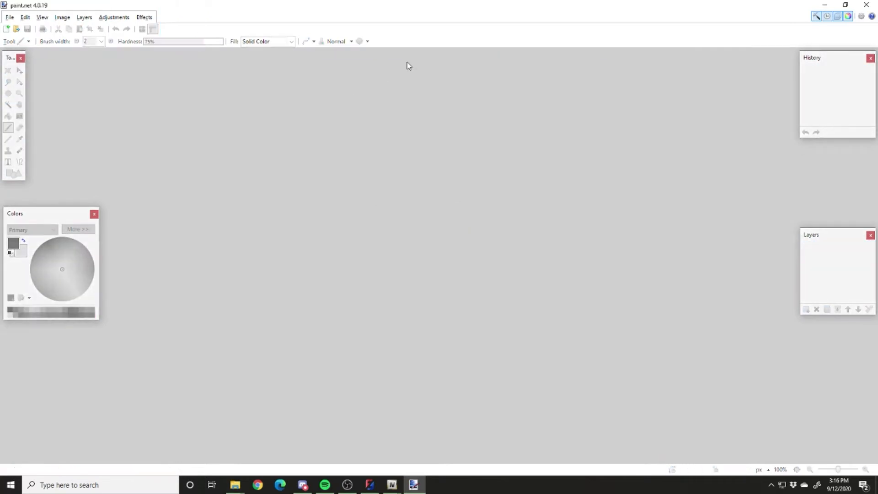
{"action": "left_click", "coordinate": [867, 5]}
Dismiss the list of files that were not imported and import all files of the Textures folder into police.ytd again
{"action": "left_click", "coordinate": [817, 124]}
{"action": "left_click", "coordinate": [692, 266]}
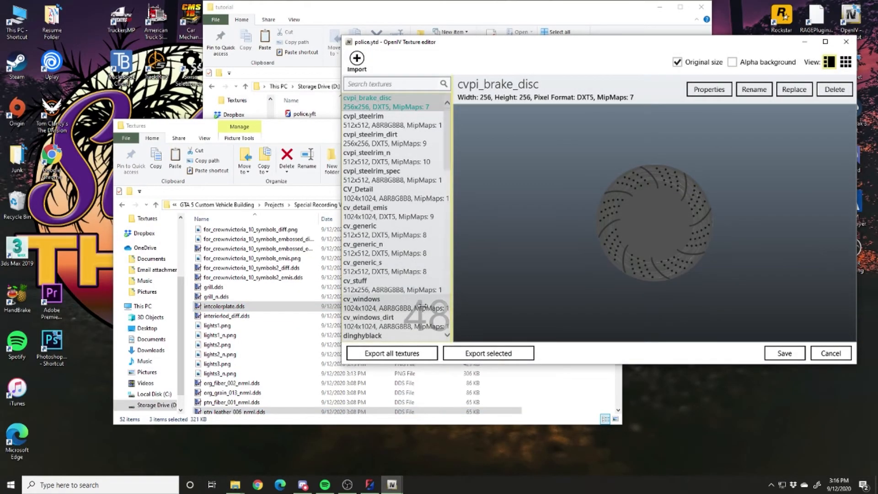
{"action": "left_click", "coordinate": [244, 315]}
{"action": "scroll", "coordinate": [244, 320], "scroll_direction": "down", "scroll_amount": 4}
{"action": "key", "text": "ctrl+a"}
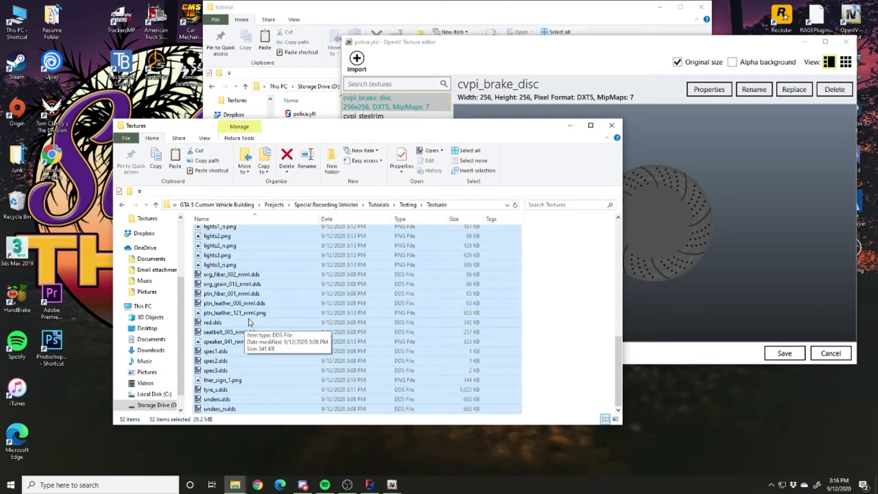
{"action": "left_click_drag", "start_coordinate": [233, 264], "coordinate": [693, 240]}
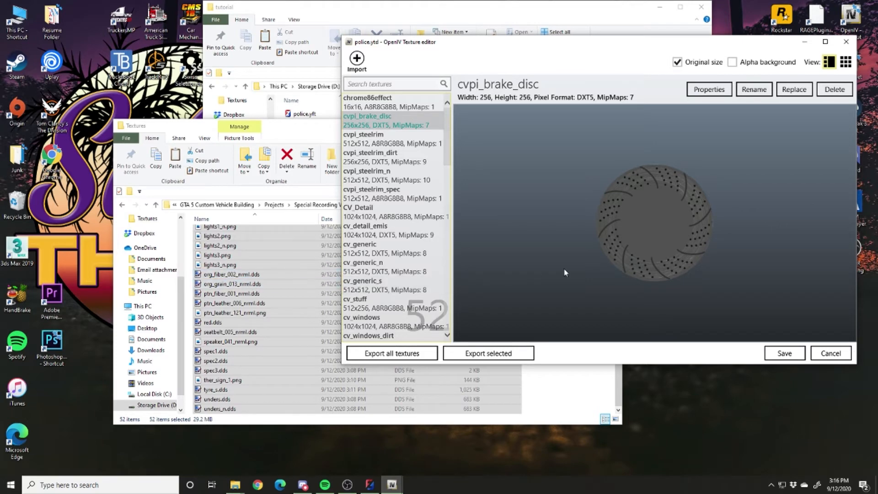
Empty the Recycle Bin and confirm the permanent deletion
{"action": "left_click", "coordinate": [215, 293]}
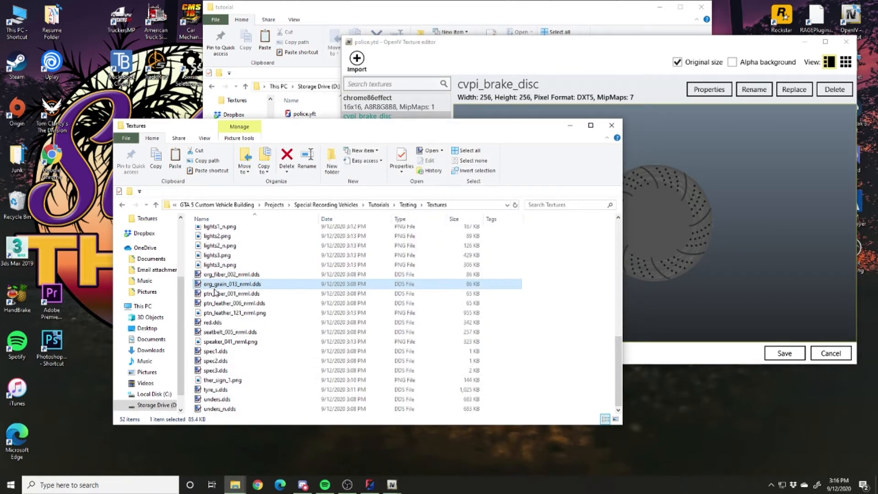
{"action": "right_click", "coordinate": [19, 201]}
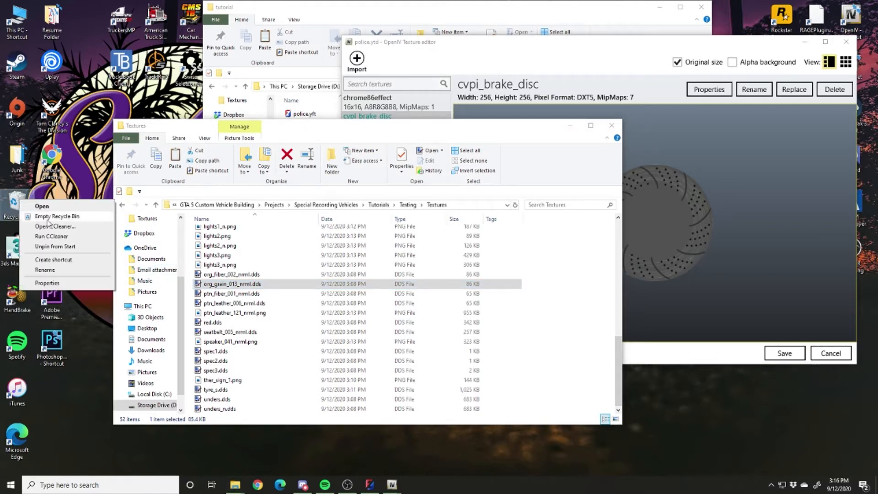
{"action": "left_click", "coordinate": [48, 218]}
{"action": "left_click", "coordinate": [476, 249]}
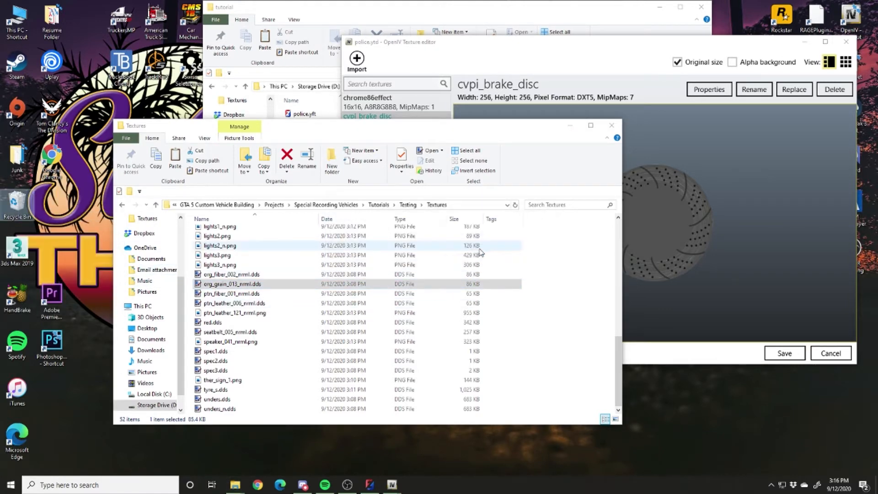
Start a texture import into police.ytd and look up the dials texture's name in ZModeler's texture browser
{"action": "left_click", "coordinate": [729, 233]}
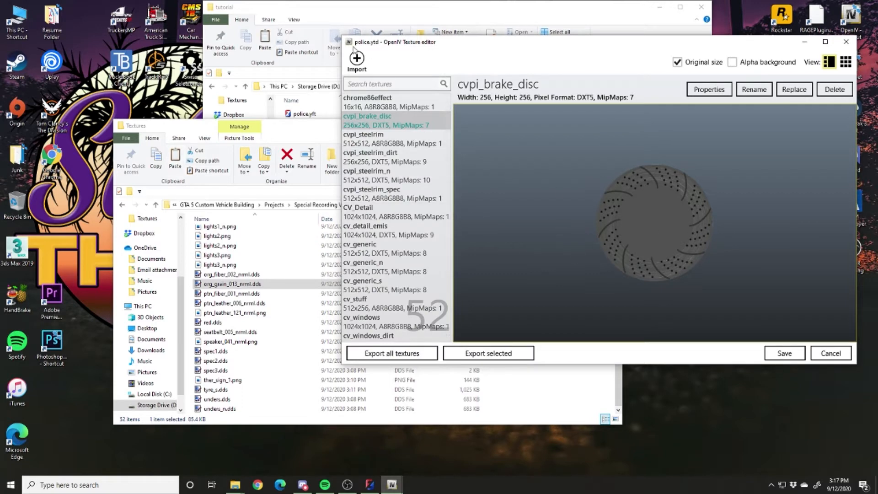
{"action": "left_click", "coordinate": [356, 59]}
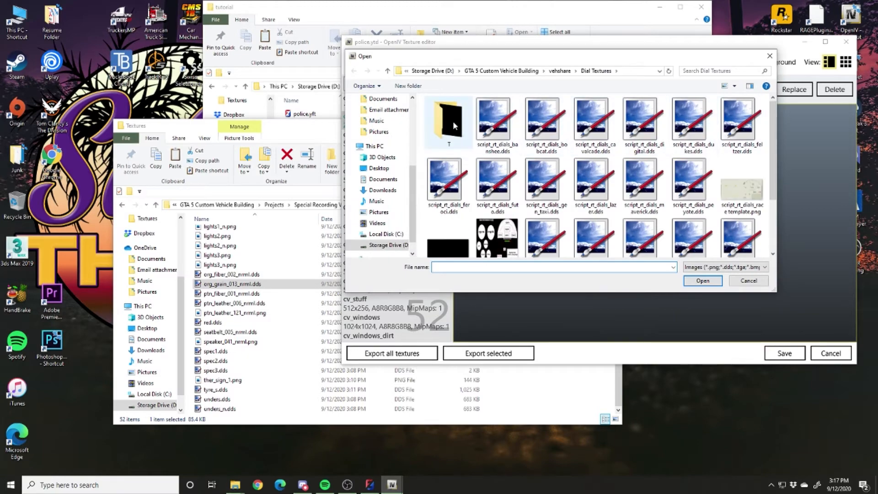
{"action": "left_click", "coordinate": [369, 484]}
{"action": "left_click", "coordinate": [176, 17]}
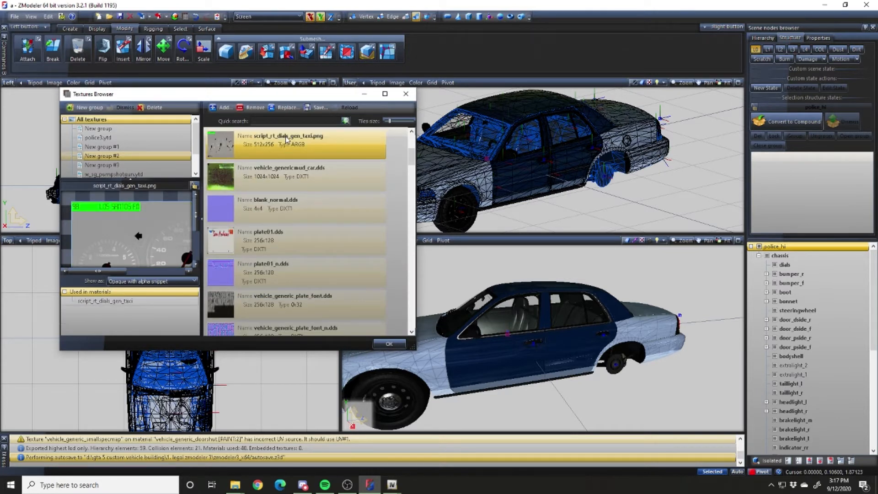
{"action": "left_click", "coordinate": [405, 94]}
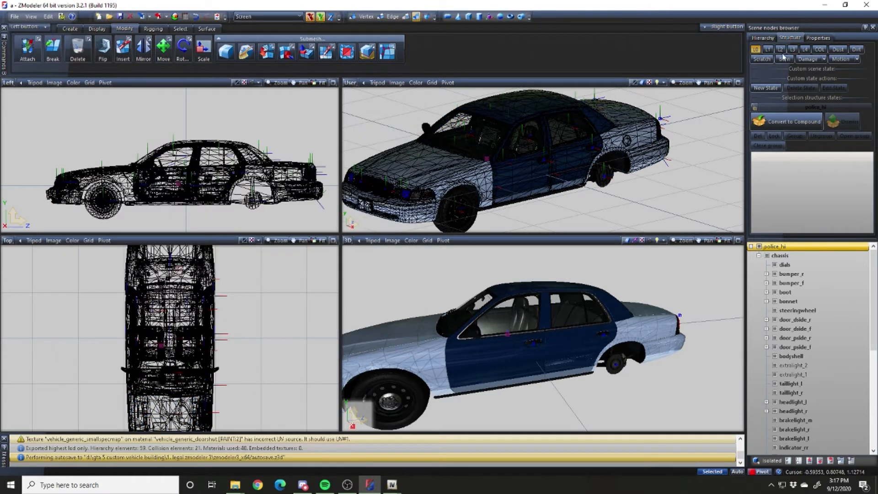
Switch back to OpenIV and import script_rt_dials_gen_taxi.dds from the Dial Textures folder into police.ytd
{"action": "left_click", "coordinate": [818, 6]}
{"action": "scroll", "coordinate": [614, 223], "scroll_direction": "down", "scroll_amount": 1}
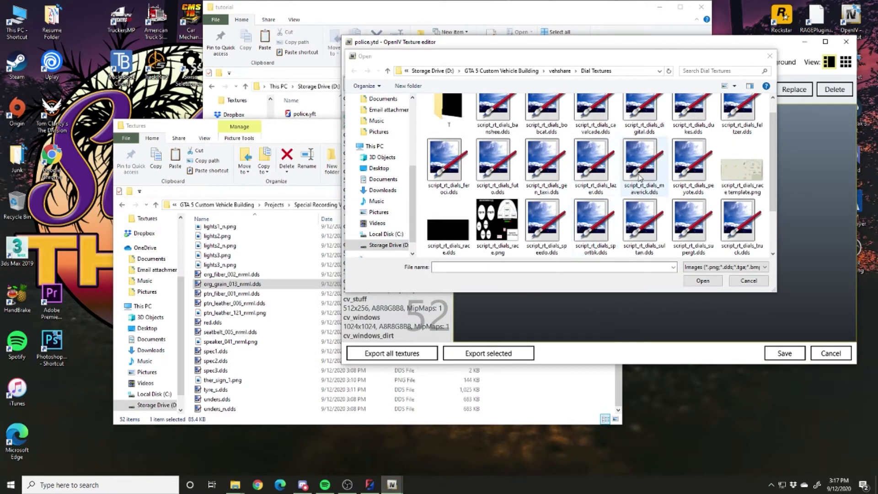
{"action": "double_click", "coordinate": [536, 168]}
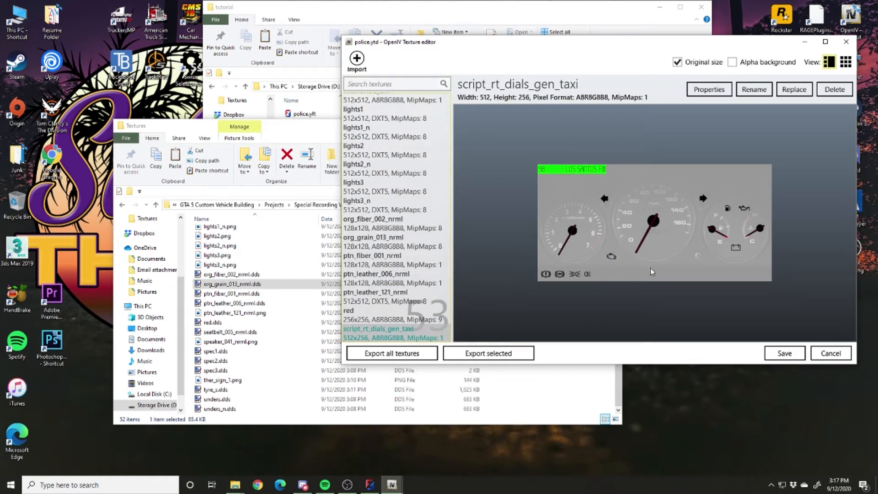
Save the texture dictionary and copy police.ytd from OpenIV into the Testing folder
{"action": "left_click", "coordinate": [768, 348]}
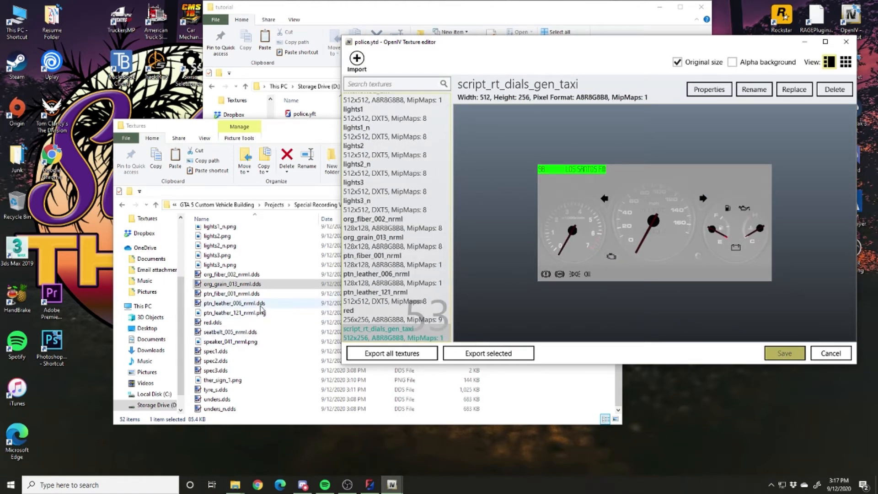
{"action": "left_click", "coordinate": [261, 310]}
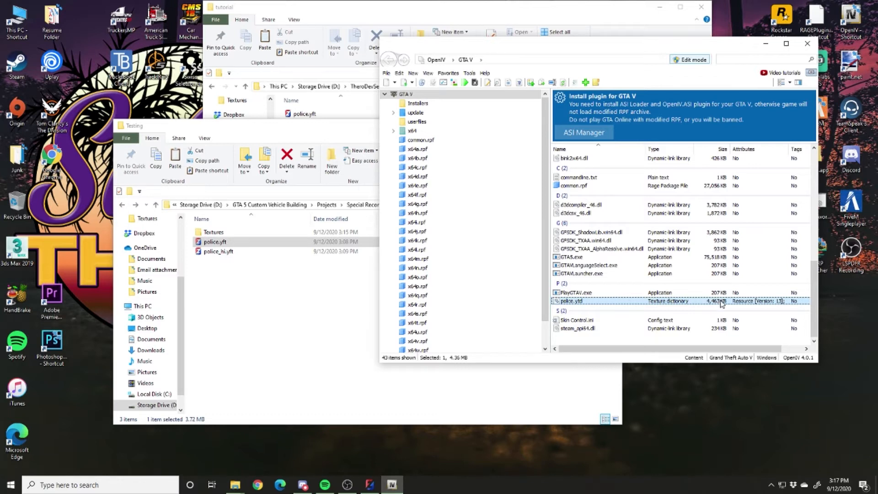
{"action": "left_click_drag", "start_coordinate": [310, 299], "coordinate": [312, 298]}
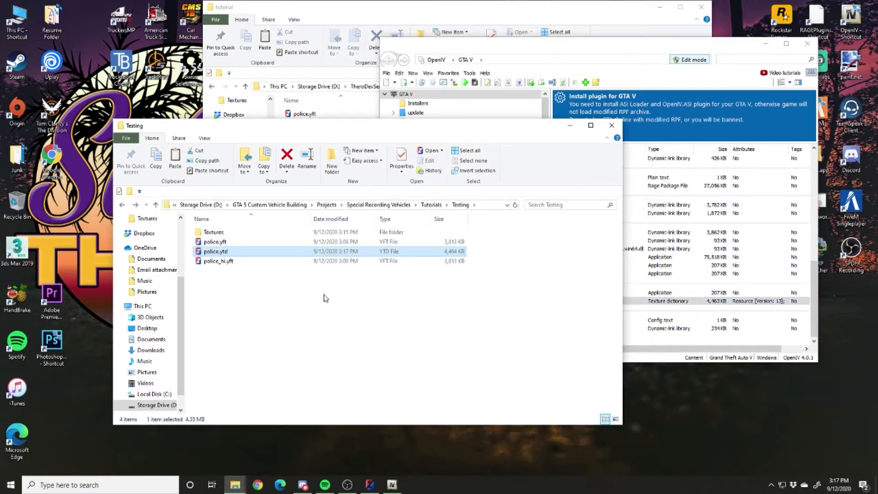
Delete police.ytd from the GTA V folder in OpenIV and close OpenIV
{"action": "left_click", "coordinate": [723, 301]}
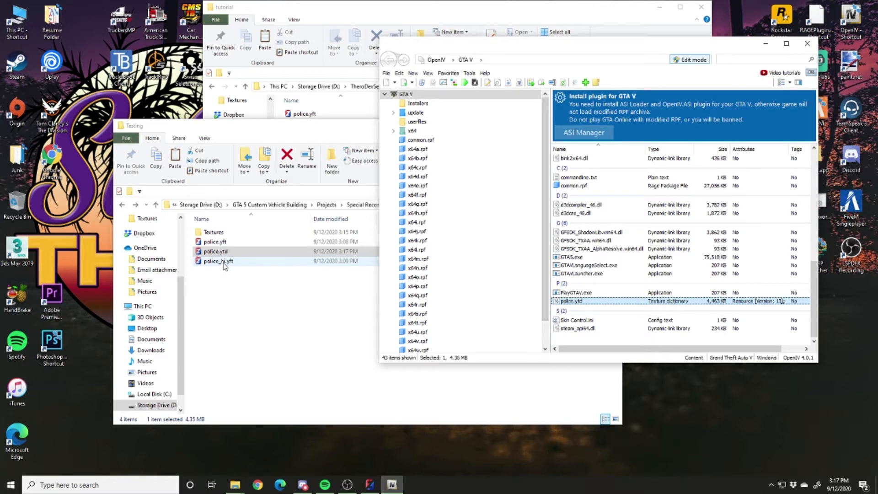
{"action": "double_click", "coordinate": [212, 232]}
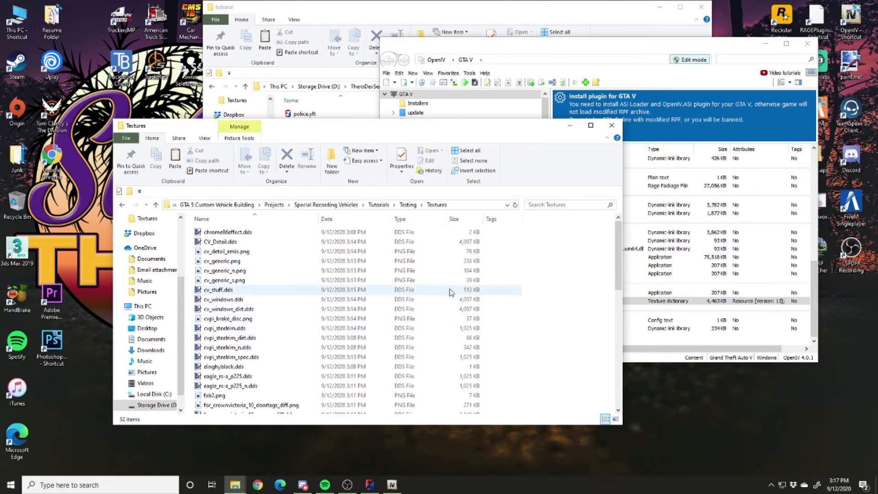
{"action": "key", "text": "BackSpace"}
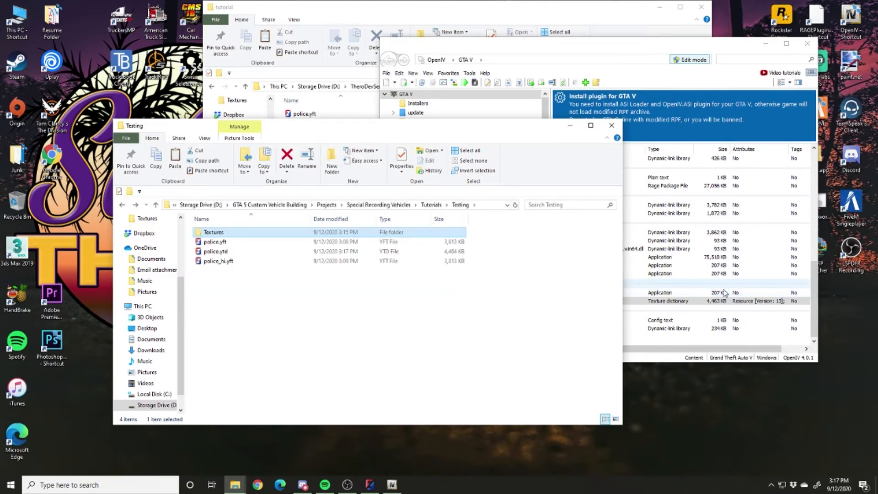
{"action": "left_click", "coordinate": [702, 294]}
{"action": "left_click", "coordinate": [702, 303]}
{"action": "key", "text": "Delete"}
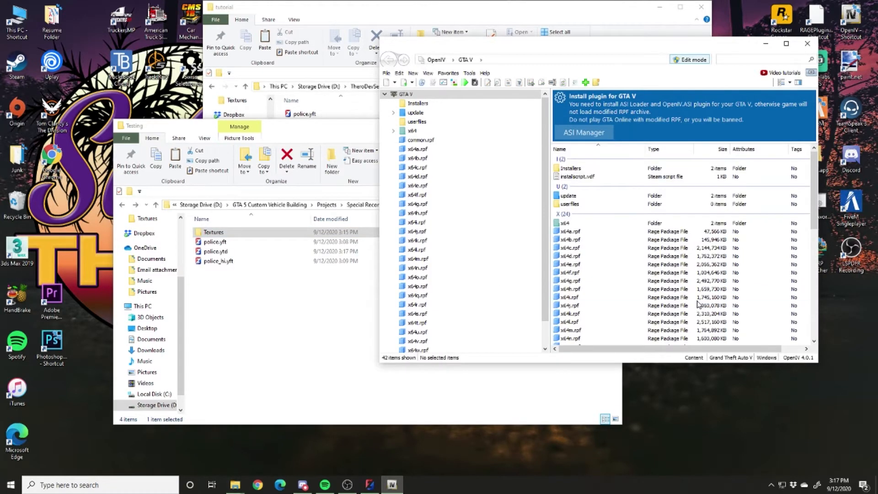
{"action": "scroll", "coordinate": [677, 291], "scroll_direction": "down", "scroll_amount": 10}
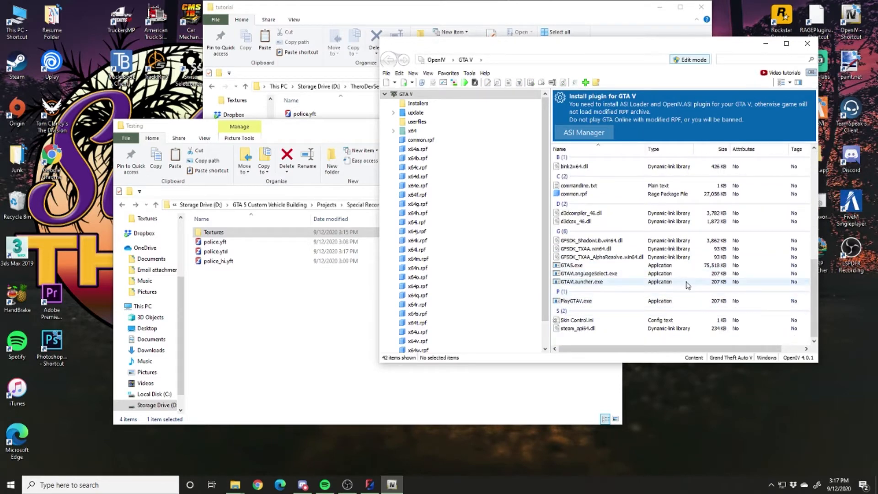
{"action": "left_click", "coordinate": [808, 43]}
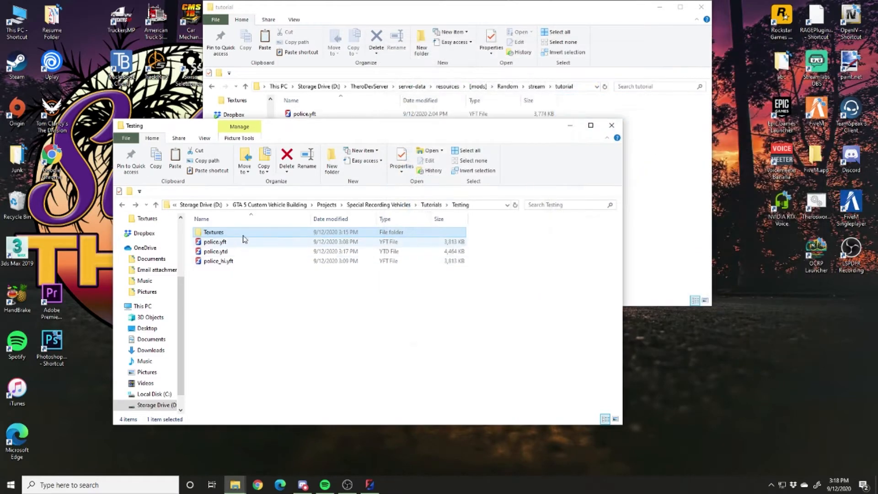
Copy police.yft, police.ytd and police_hi.yft from Testing into the server's tutorial folder, replacing the existing files
{"action": "left_click", "coordinate": [242, 242]}
{"action": "left_click", "coordinate": [236, 264], "text": "shift"}
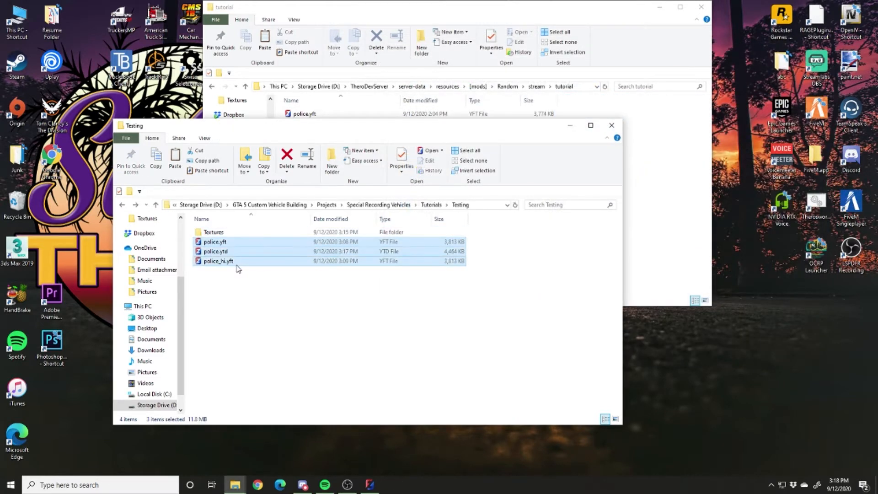
{"action": "key", "text": "ctrl+c"}
{"action": "left_click", "coordinate": [680, 185]}
{"action": "key", "text": "ctrl+v"}
{"action": "left_click", "coordinate": [494, 170]}
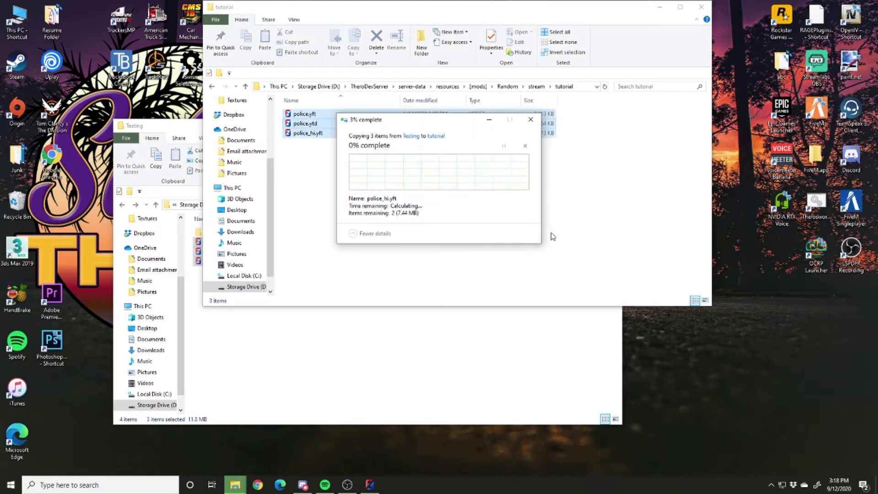
Delete all folders inside the server's server-data\cache\files folder
{"action": "left_click", "coordinate": [597, 247]}
{"action": "key", "text": "alt+Left"}
{"action": "key", "text": "alt+Left"}
{"action": "key", "text": "alt+Left"}
{"action": "key", "text": "alt+Left"}
{"action": "key", "text": "alt+Left"}
{"action": "key", "text": "alt+Left"}
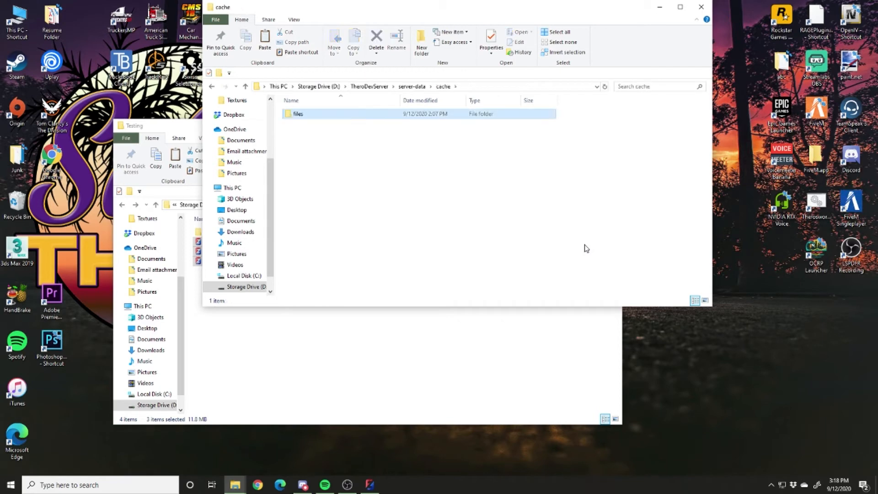
{"action": "key", "text": "Return"}
{"action": "key", "text": "Down"}
{"action": "key", "text": "Up"}
{"action": "key", "text": "shift+End"}
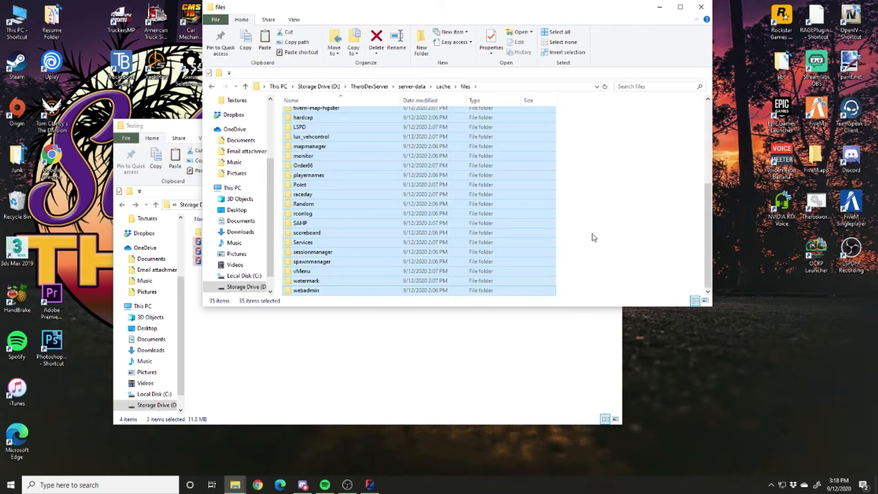
{"action": "key", "text": "Delete"}
Return to the tutorial folder under server-data\resources\[mods]\Random\stream
{"action": "key", "text": "alt+Left"}
{"action": "key", "text": "alt+Left"}
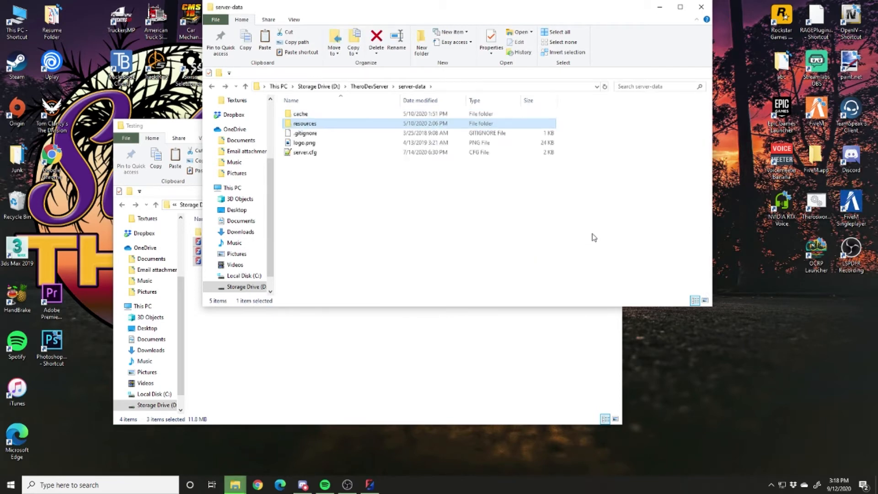
{"action": "key", "text": "Return"}
{"action": "key", "text": "Down"}
{"action": "key", "text": "Down"}
{"action": "key", "text": "Down"}
{"action": "key", "text": "Down"}
{"action": "key", "text": "Down"}
{"action": "key", "text": "Return"}
{"action": "key", "text": "Down"}
{"action": "key", "text": "Down"}
{"action": "key", "text": "Down"}
{"action": "key", "text": "Down"}
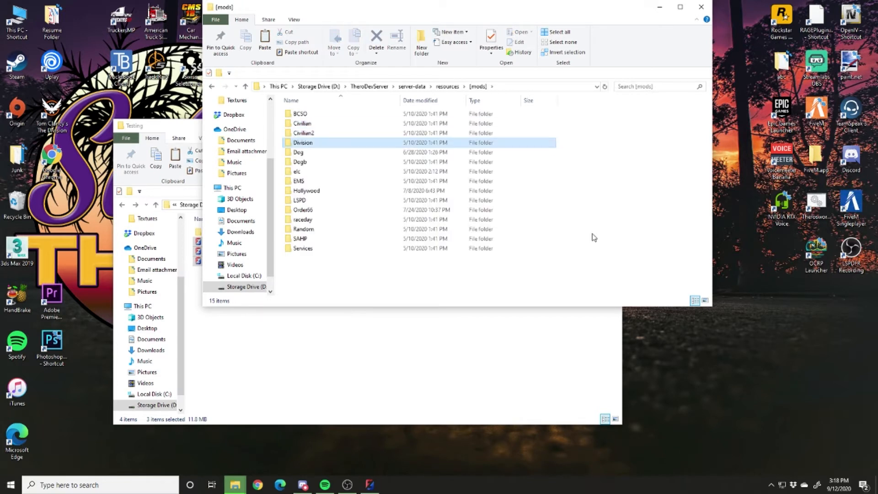
{"action": "key", "text": "Down"}
{"action": "double_click", "coordinate": [321, 229]}
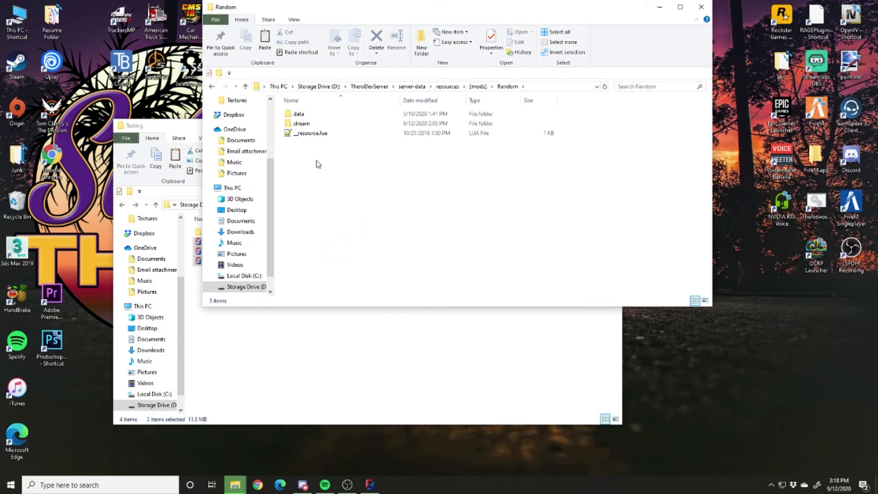
{"action": "double_click", "coordinate": [304, 125]}
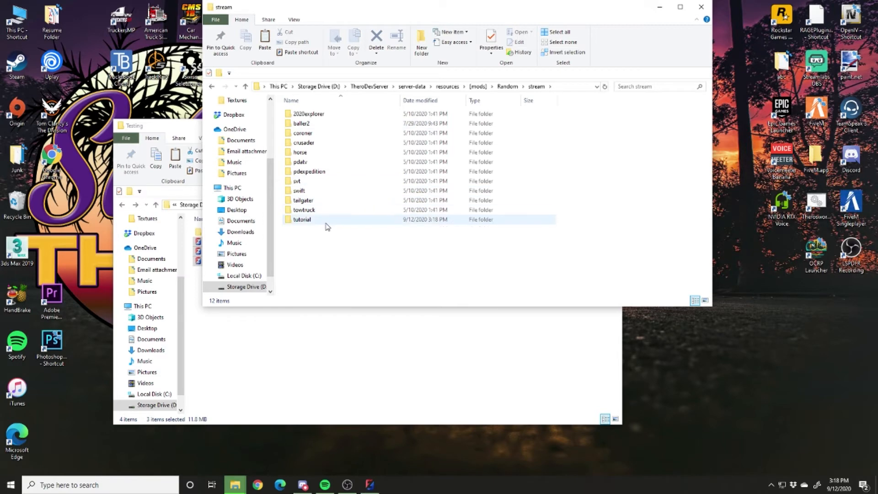
{"action": "double_click", "coordinate": [325, 223]}
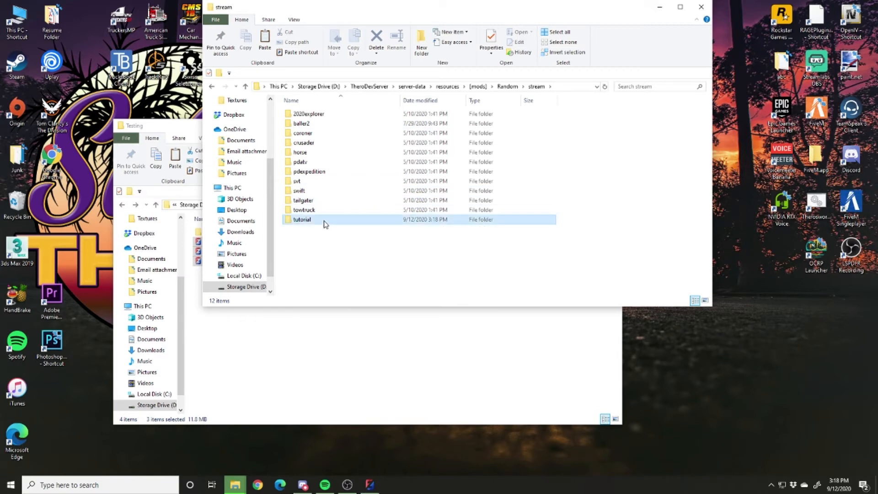
Start the Therosworkshop server from the desktop and launch FiveM
{"action": "left_click", "coordinate": [365, 357]}
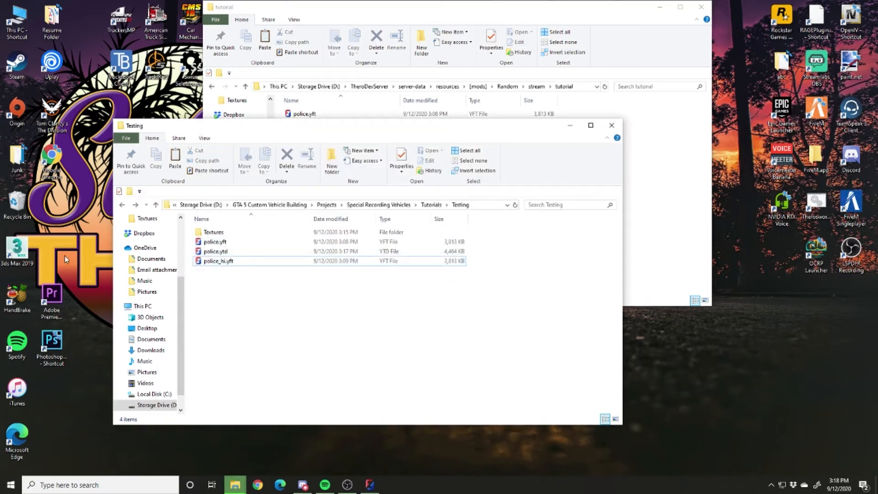
{"action": "double_click", "coordinate": [808, 211]}
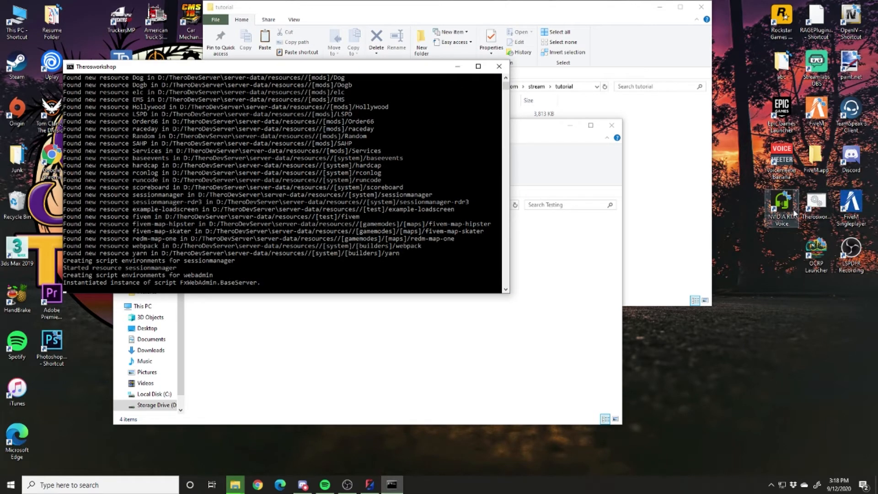
{"action": "double_click", "coordinate": [816, 112]}
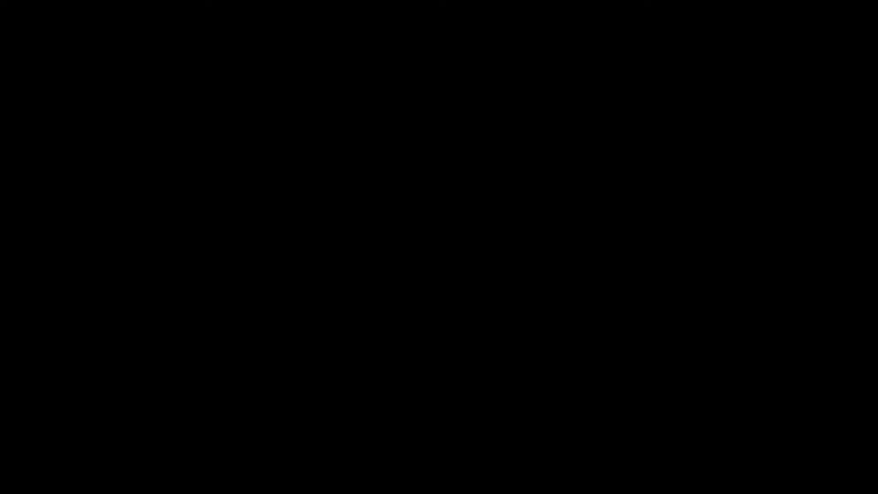
Return to FiveM from the server console and connect to the localhost server
{"action": "key", "text": "alt+Tab"}
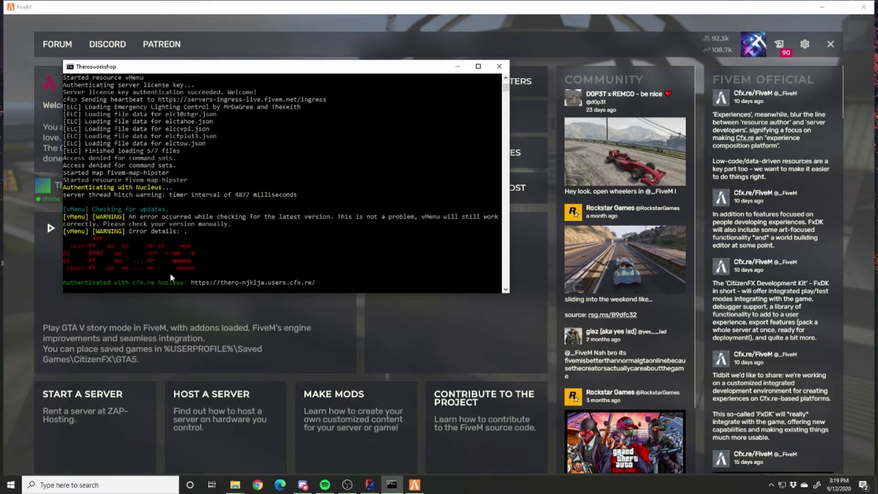
{"action": "left_click", "coordinate": [427, 35]}
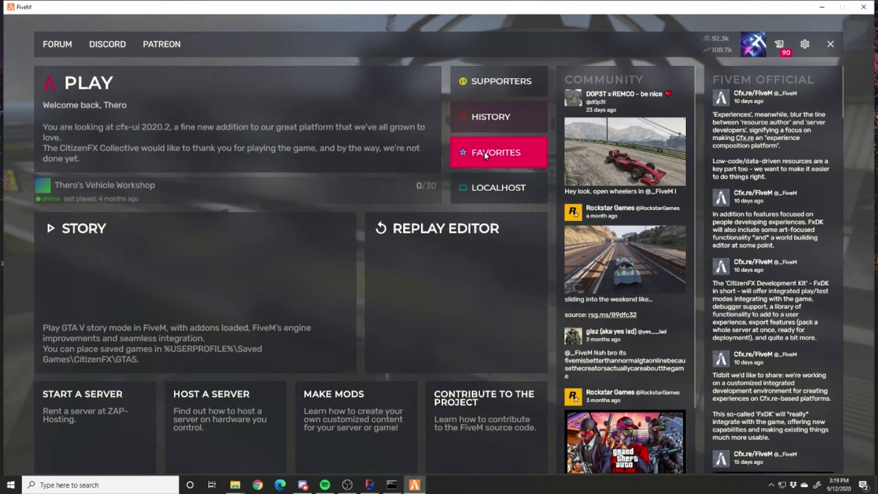
{"action": "left_click", "coordinate": [503, 188]}
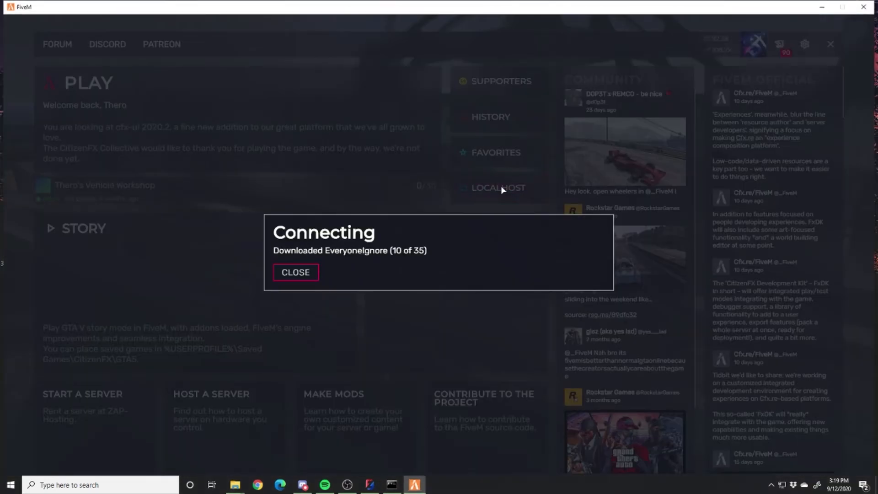
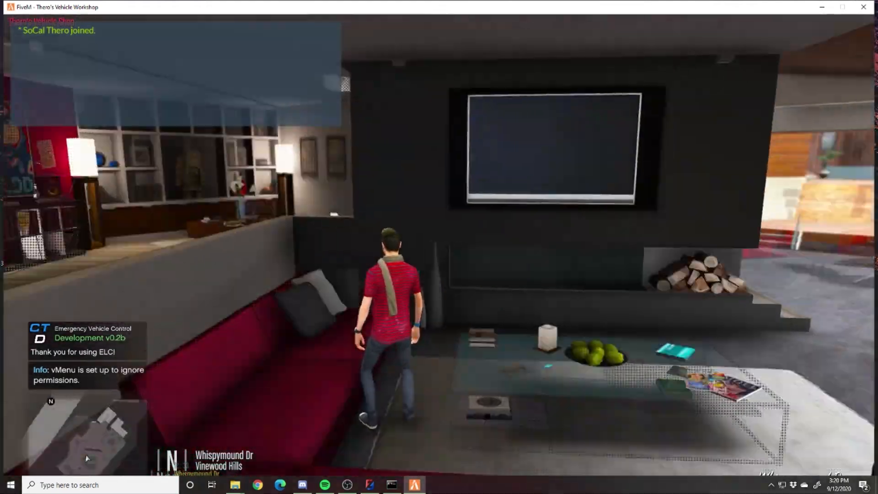
Fly in No Clip mode from the house to the open parking lot on Clinton Ave in Downtown Vinewood and land there
{"action": "key", "text": "F2"}
{"action": "key", "text": "w"}
{"action": "key", "text": "shift"}
{"action": "key", "text": "shift"}
{"action": "key", "text": "w"}
{"action": "key", "text": "d"}
{"action": "key", "text": "a"}
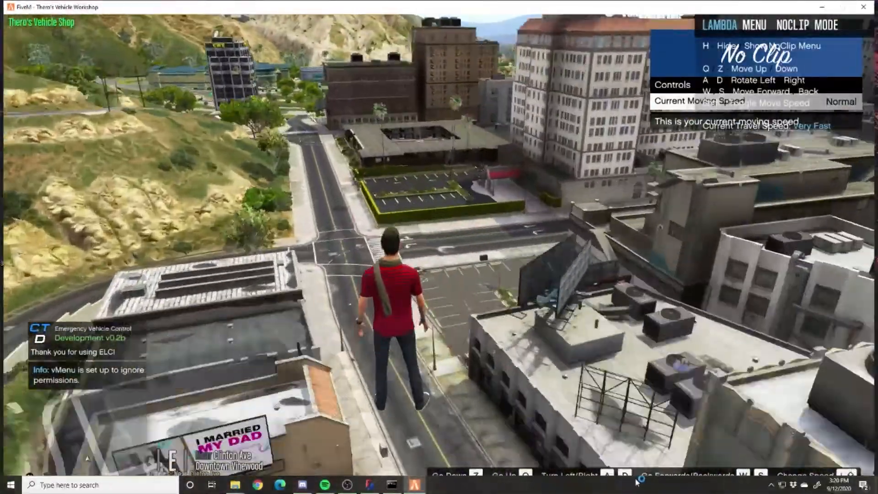
{"action": "key", "text": "w"}
{"action": "key", "text": "z"}
{"action": "key", "text": "F2"}
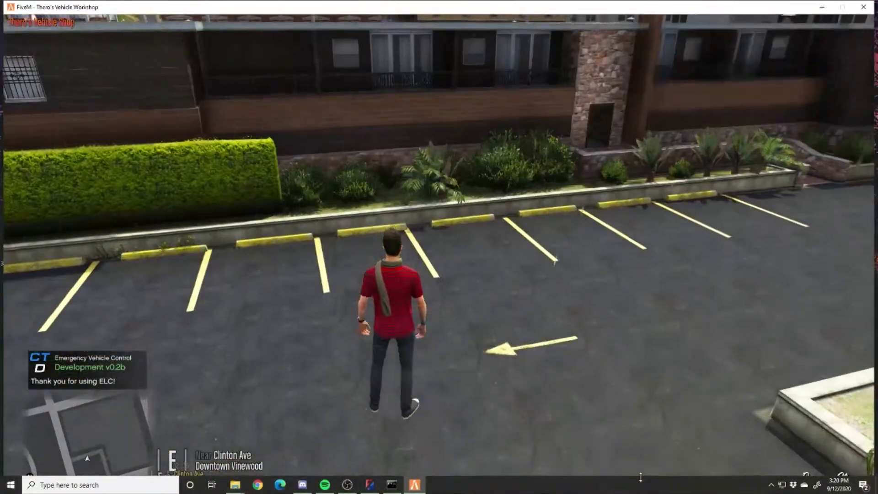
{"action": "key", "text": "w"}
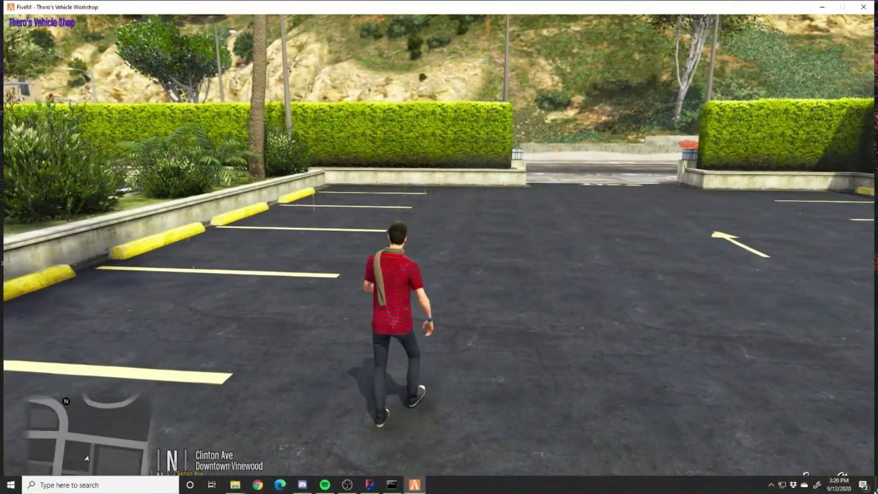
Spawn the custom police car in the parking lot and open its vehicle colour options at the Classic primary colour
{"action": "key", "text": "m"}
{"action": "key", "text": "m"}
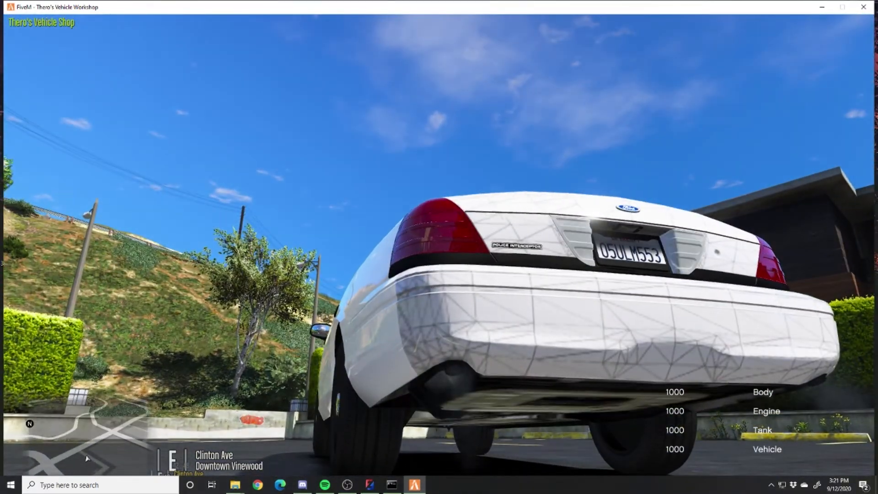
{"action": "key", "text": "m"}
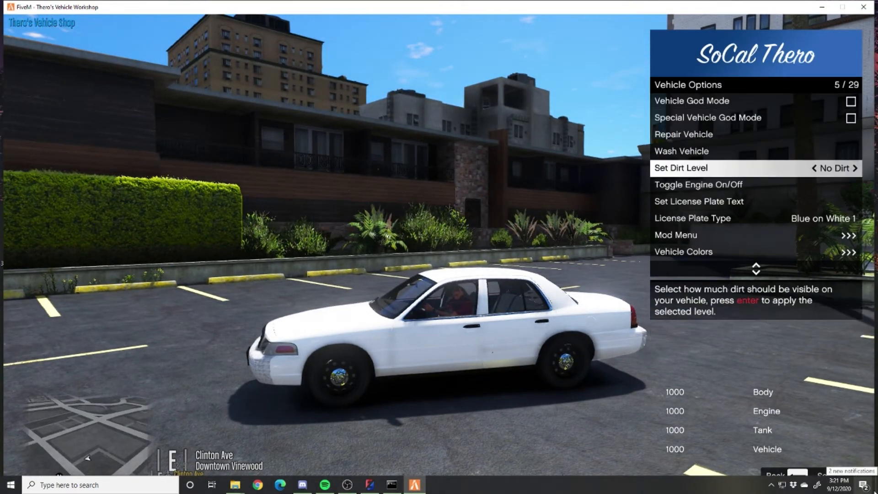
{"action": "key", "text": "Down"}
{"action": "key", "text": "Down"}
{"action": "key", "text": "Return"}
{"action": "key", "text": "Down"}
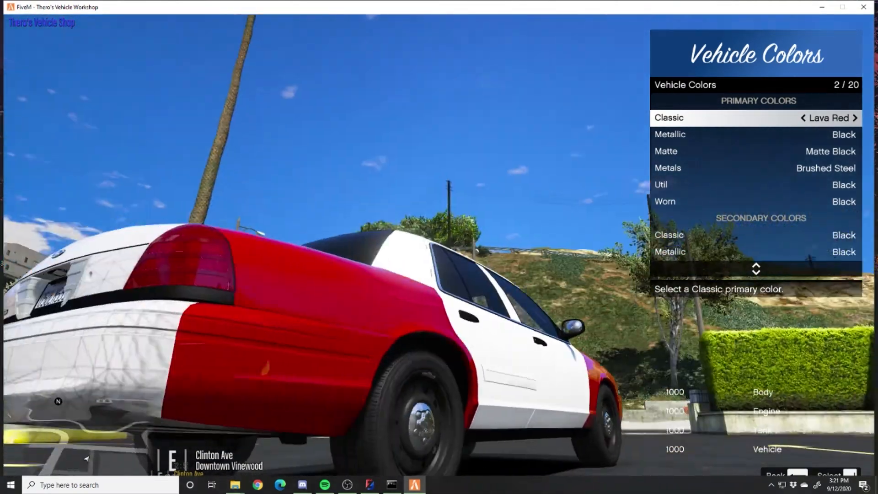
Cycle the police car's Classic primary colour through Black Steel, Black and Frost White, and settle on White
{"action": "key", "text": "Right"}
{"action": "key", "text": "Right"}
{"action": "key", "text": "Right"}
{"action": "key", "text": "Right"}
{"action": "key", "text": "Right"}
{"action": "key", "text": "Right"}
{"action": "key", "text": "Right"}
{"action": "key", "text": "Left"}
{"action": "key", "text": "Left"}
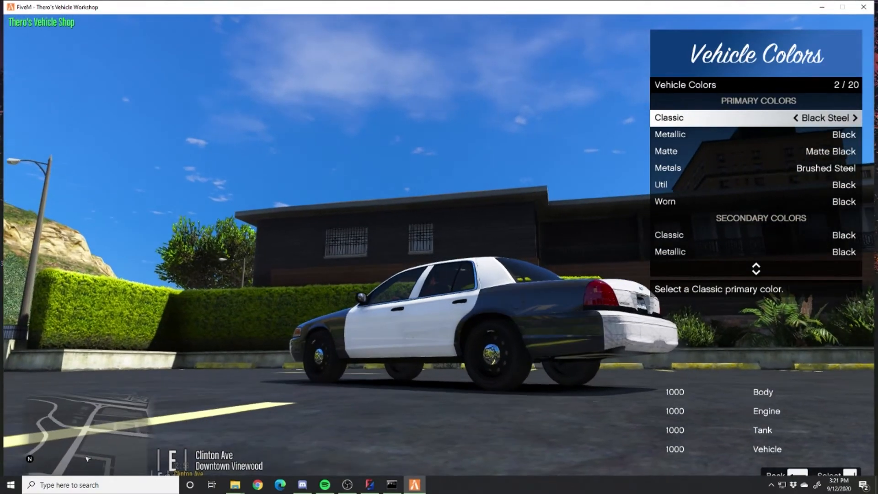
{"action": "key", "text": "Left"}
{"action": "key", "text": "Left"}
{"action": "key", "text": "Left"}
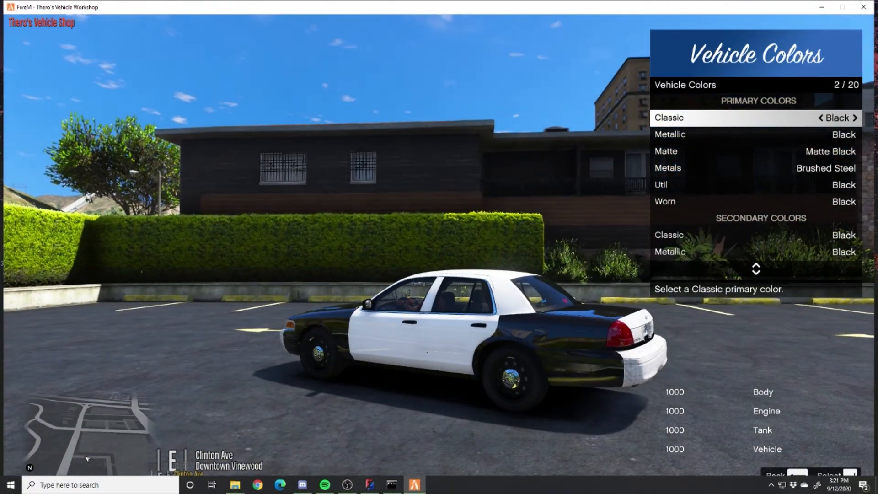
{"action": "key", "text": "Left"}
{"action": "key", "text": "Left"}
{"action": "key", "text": "Left"}
{"action": "key", "text": "Left"}
{"action": "key", "text": "Left"}
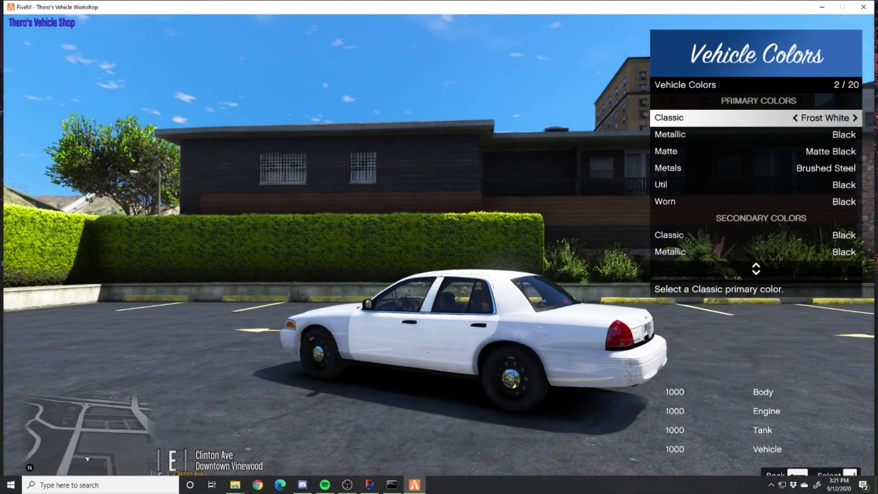
{"action": "key", "text": "Left"}
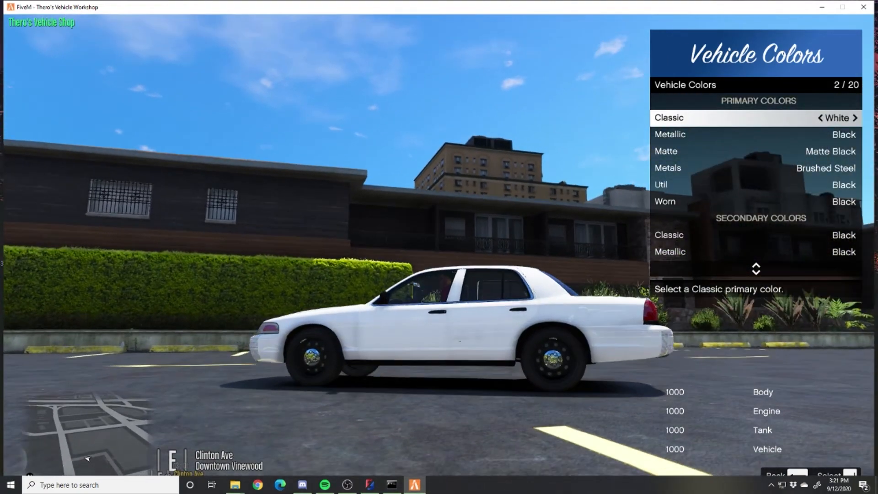
Try Lava Red as the car's Classic secondary colour, and set it to Black
{"action": "key", "text": "Down"}
{"action": "key", "text": "Down"}
{"action": "key", "text": "Down"}
{"action": "key", "text": "Down"}
{"action": "key", "text": "Down"}
{"action": "key", "text": "Down"}
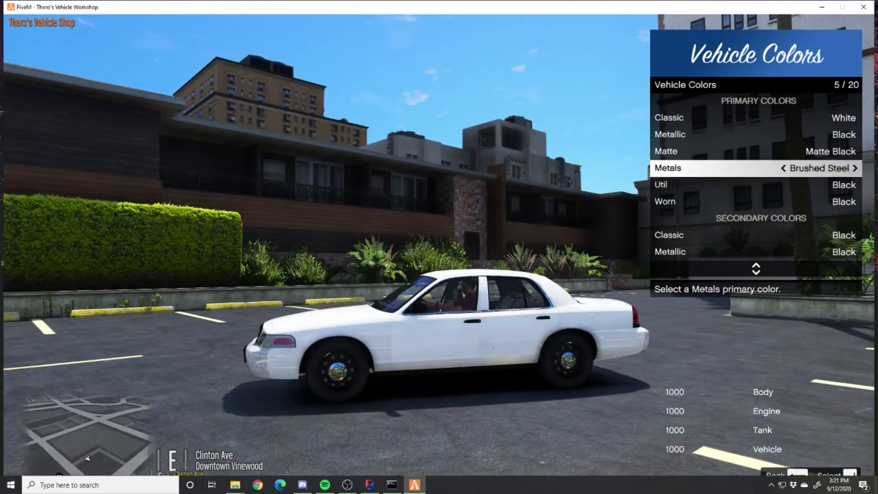
{"action": "key", "text": "Left"}
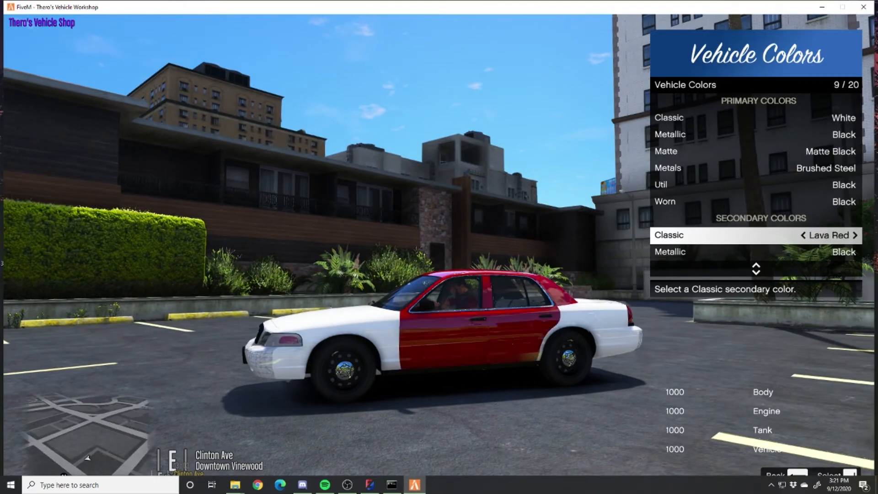
{"action": "key", "text": "Right"}
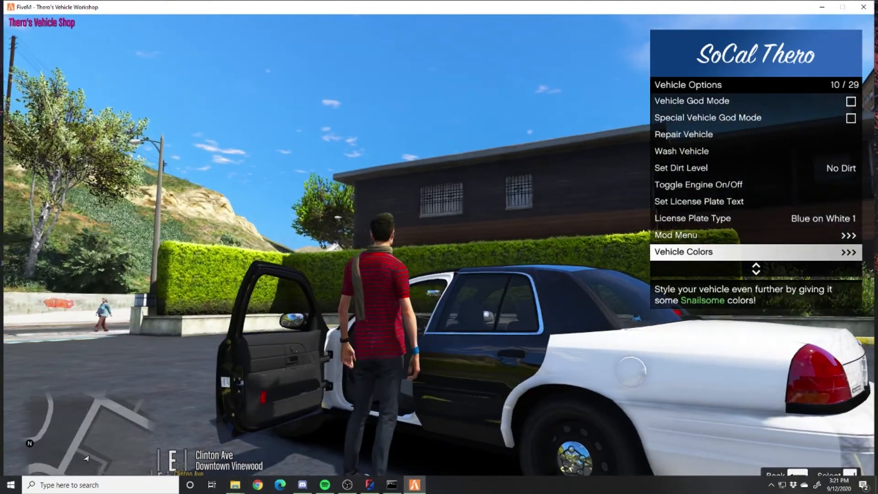
Examine the police car's interior, rear end and side paintwork from first-person and outside views
{"action": "key", "text": "v"}
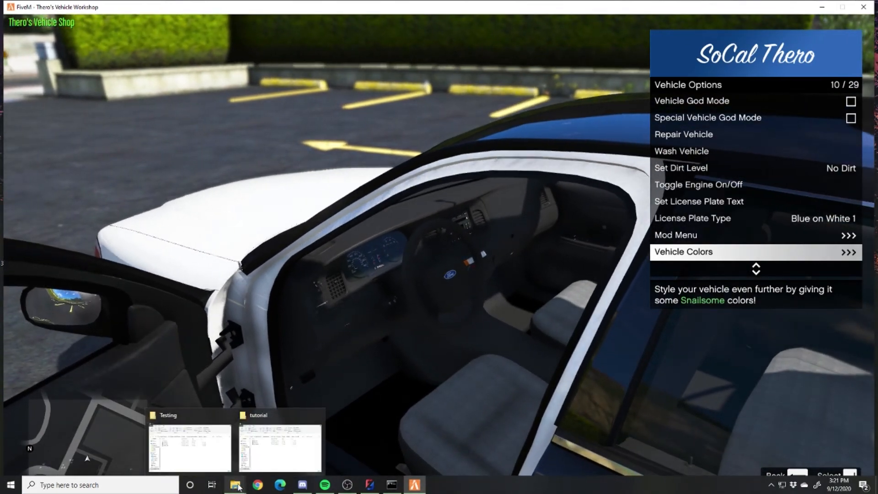
{"action": "key", "text": "s"}
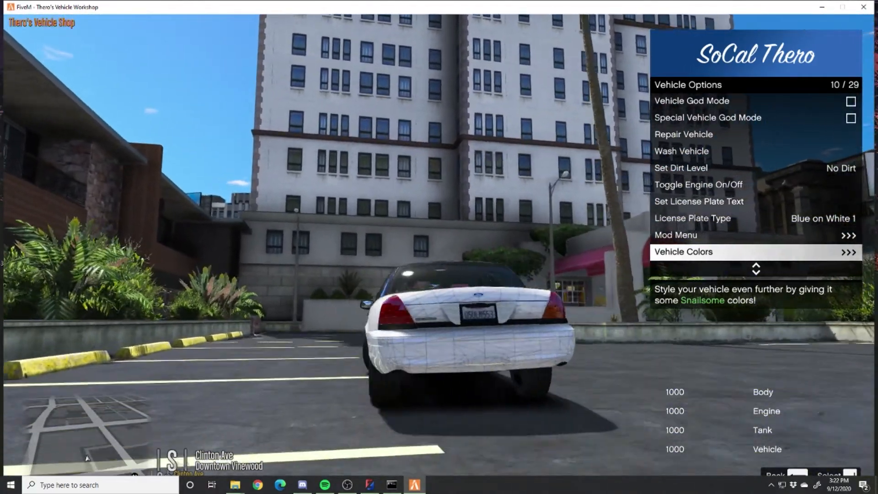
{"action": "key", "text": "v"}
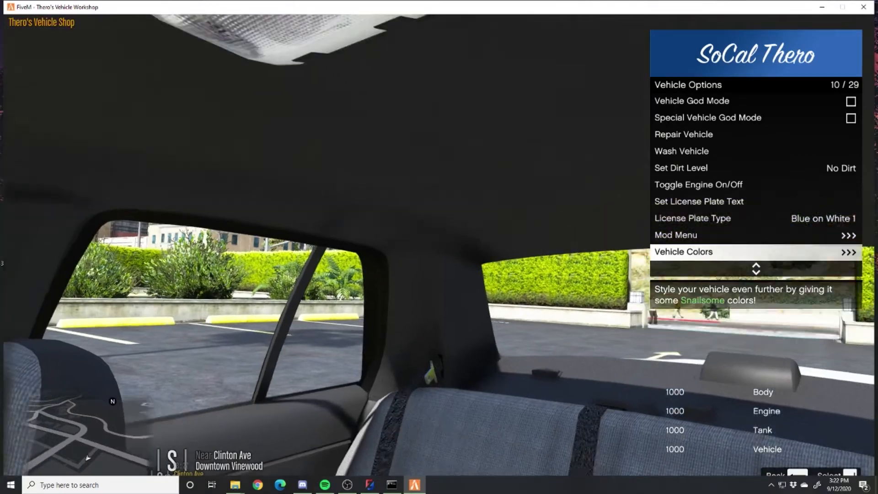
{"action": "key", "text": "v"}
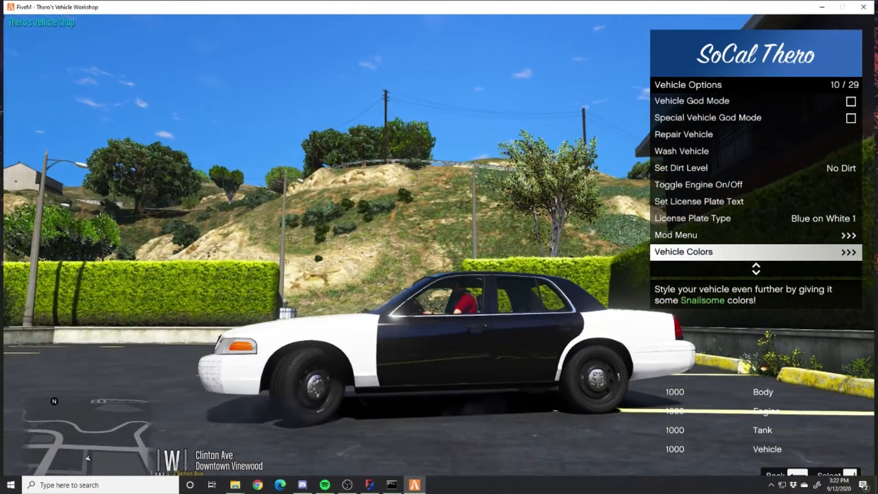
Spawn a Highway Patrol car by model name from the Vehicle Spawner for comparison
{"action": "key", "text": "BackSpace"}
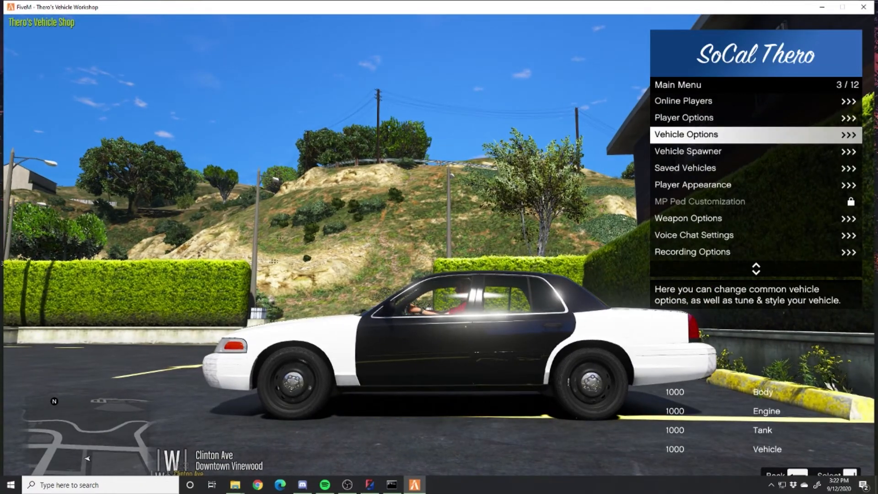
{"action": "key", "text": "Down"}
{"action": "key", "text": "Return"}
{"action": "key", "text": "Down"}
{"action": "key", "text": "Down"}
{"action": "key", "text": "Down"}
{"action": "key", "text": "Up"}
{"action": "key", "text": "Up"}
{"action": "key", "text": "Down"}
{"action": "key", "text": "Up"}
{"action": "key", "text": "Up"}
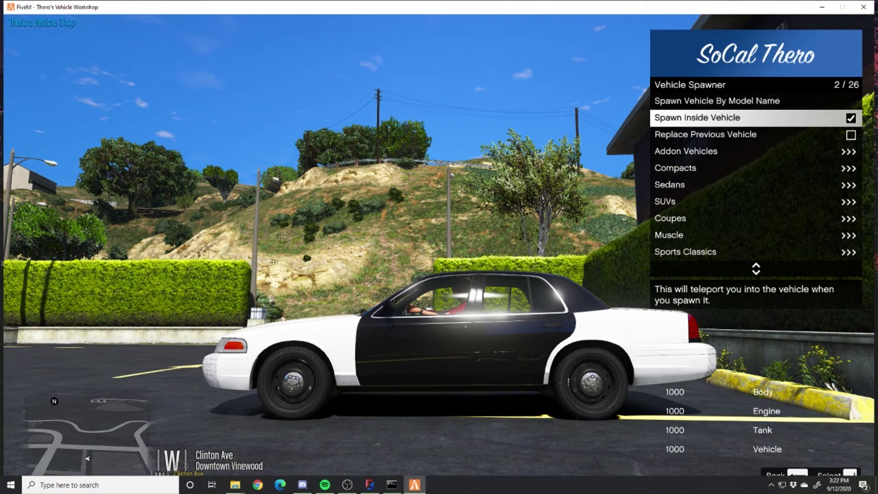
{"action": "key", "text": "Return"}
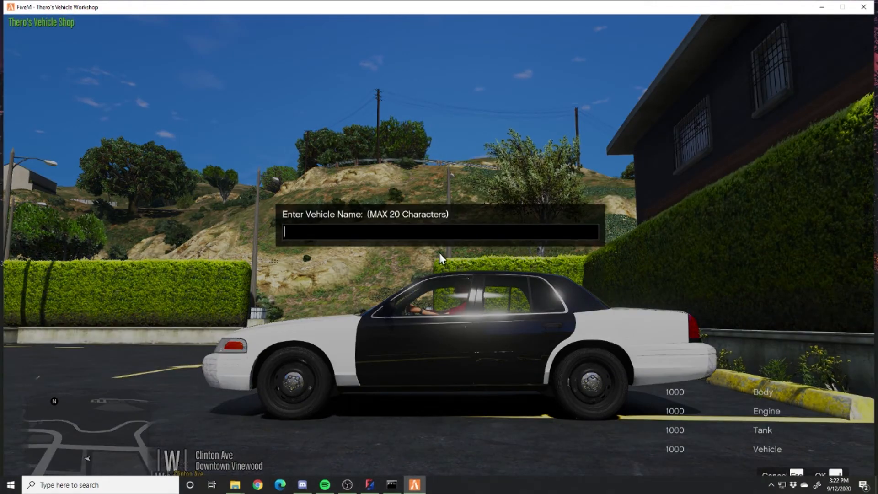
{"action": "key", "text": "Return"}
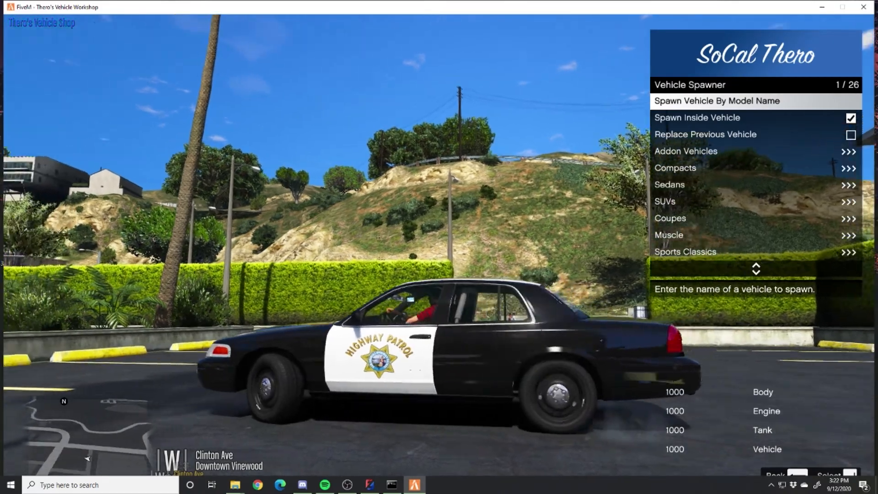
Drive the Highway Patrol car around the lot and park it beside the custom police car
{"action": "key", "text": "a"}
{"action": "key", "text": "w"}
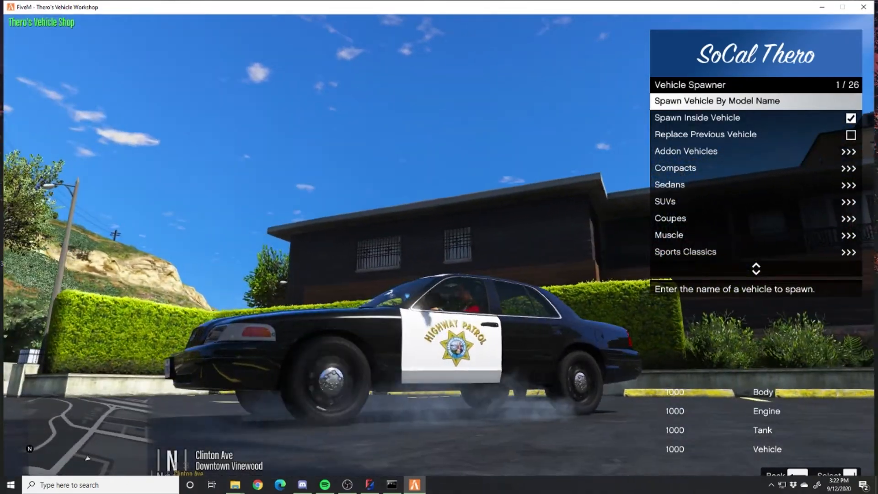
{"action": "key", "text": "d"}
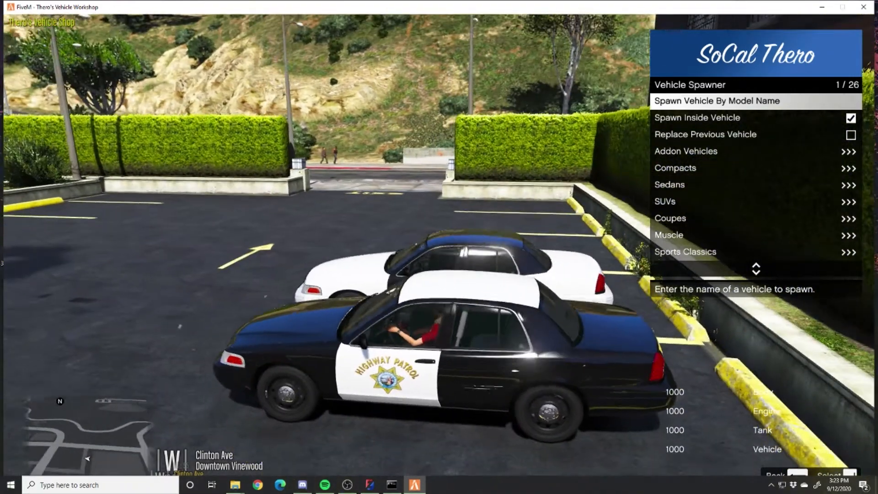
Set the Highway Patrol car's Classic primary colour to White and its Classic secondary colour to Black
{"action": "key", "text": "BackSpace"}
{"action": "key", "text": "Up"}
{"action": "key", "text": "Return"}
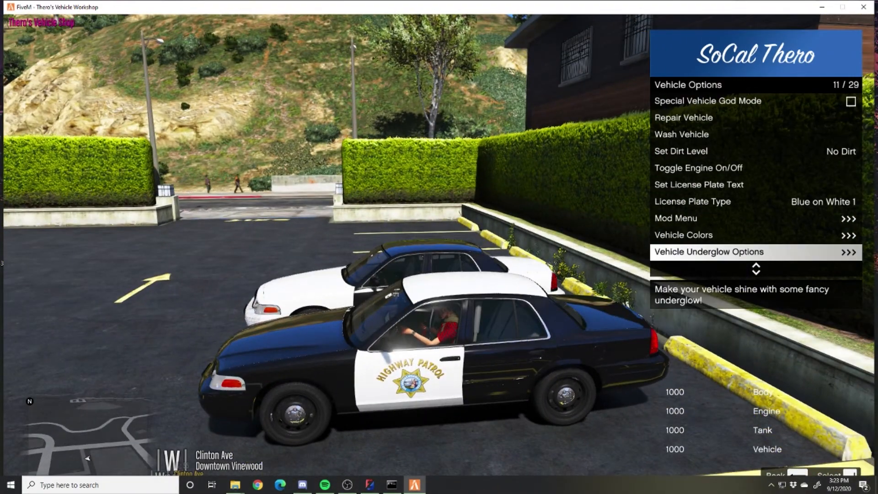
{"action": "key", "text": "Up"}
{"action": "key", "text": "Return"}
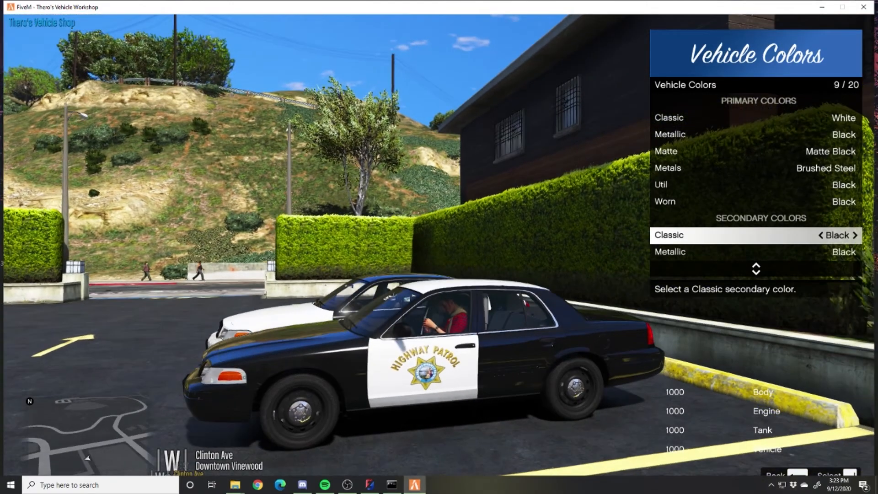
{"action": "key", "text": "Left"}
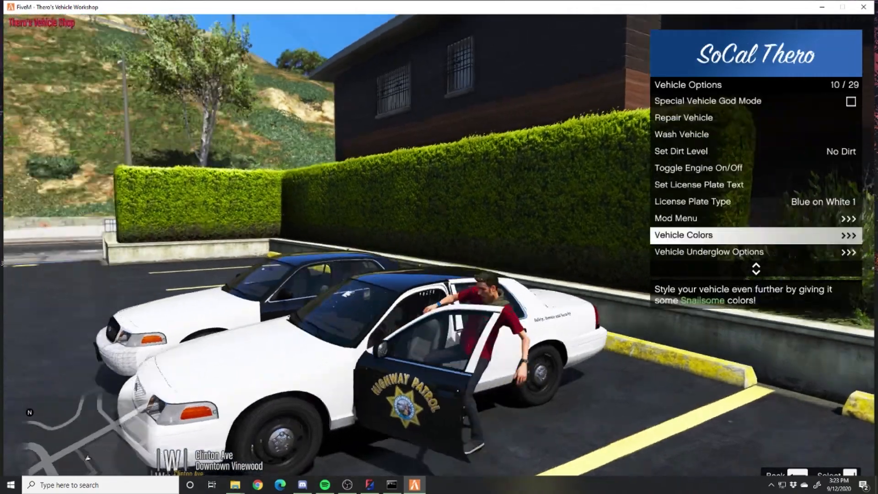
Walk around the front of both parked cars to compare them, and get into the unmarked police car
{"action": "key", "text": "a"}
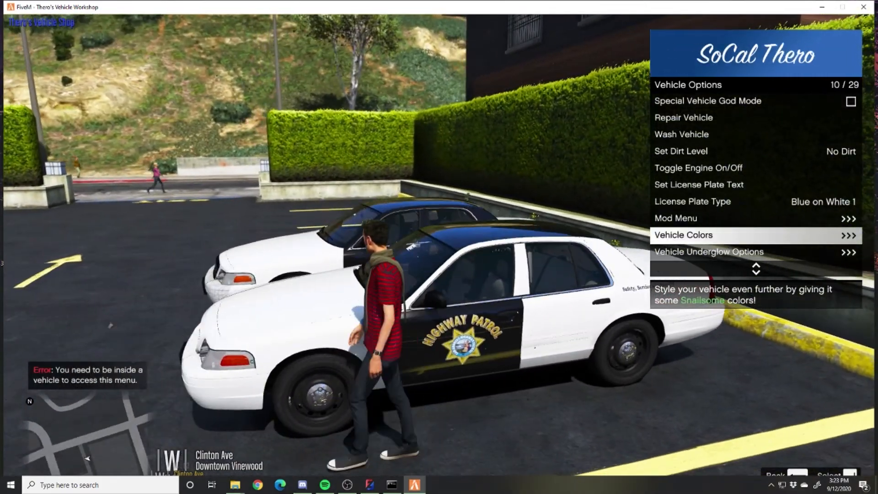
{"action": "key", "text": "w"}
{"action": "key", "text": "a"}
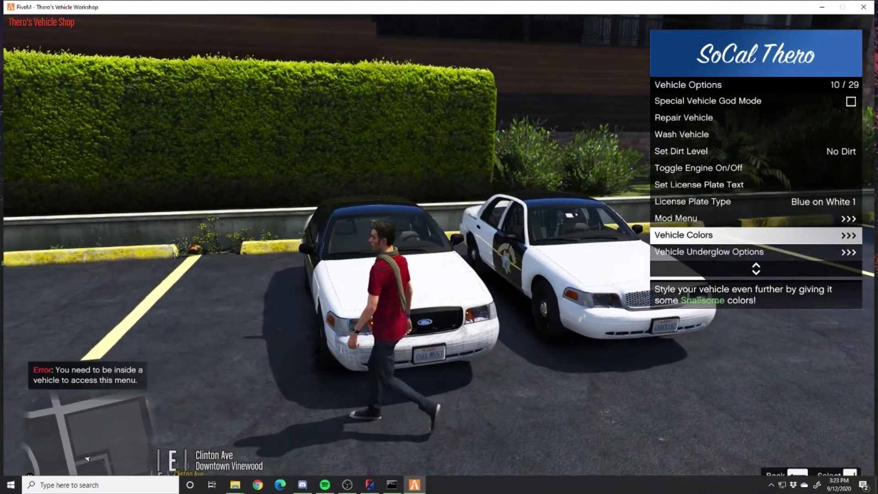
{"action": "key", "text": "w"}
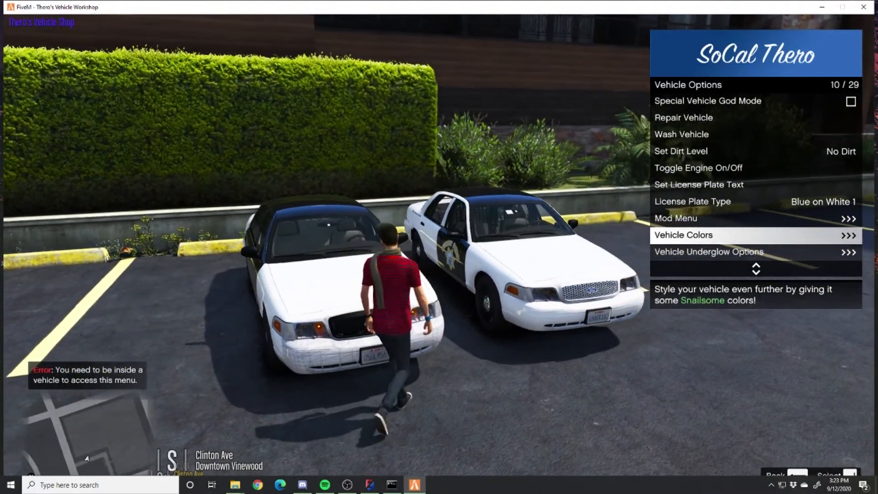
{"action": "key", "text": "w"}
{"action": "key", "text": "w"}
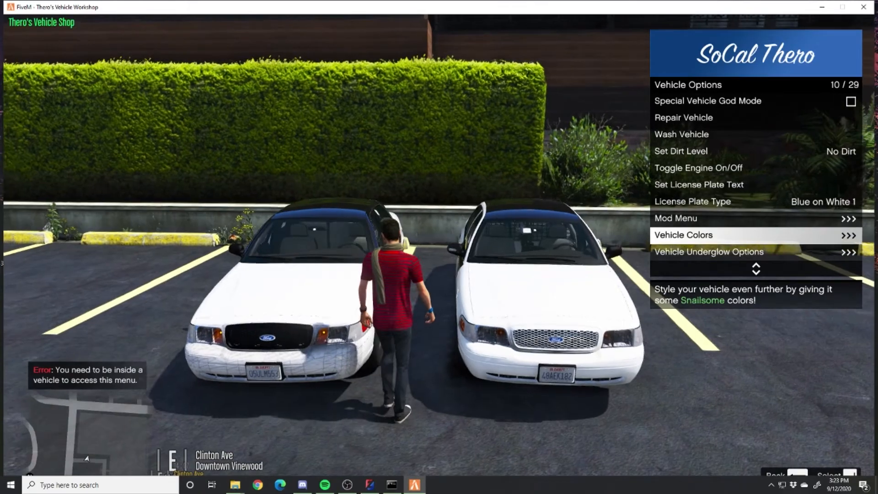
{"action": "key", "text": "f"}
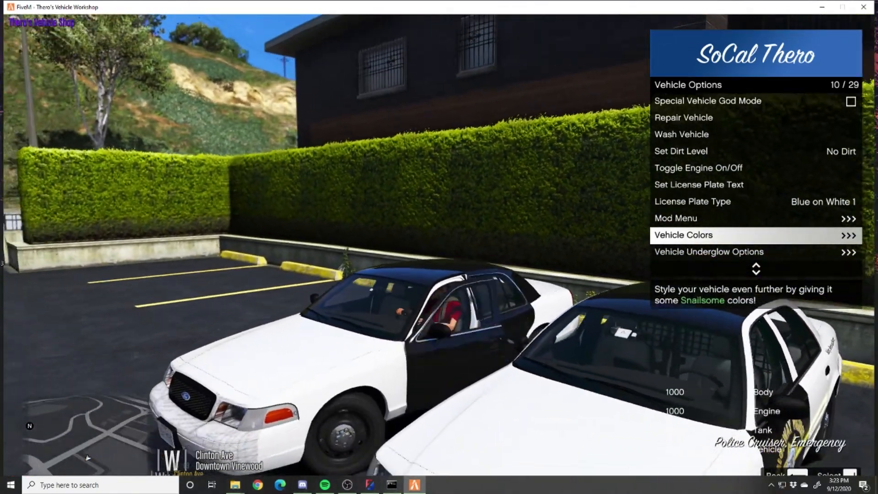
Change the unmarked police car's Classic secondary colour to white
{"action": "key", "text": "BackSpace"}
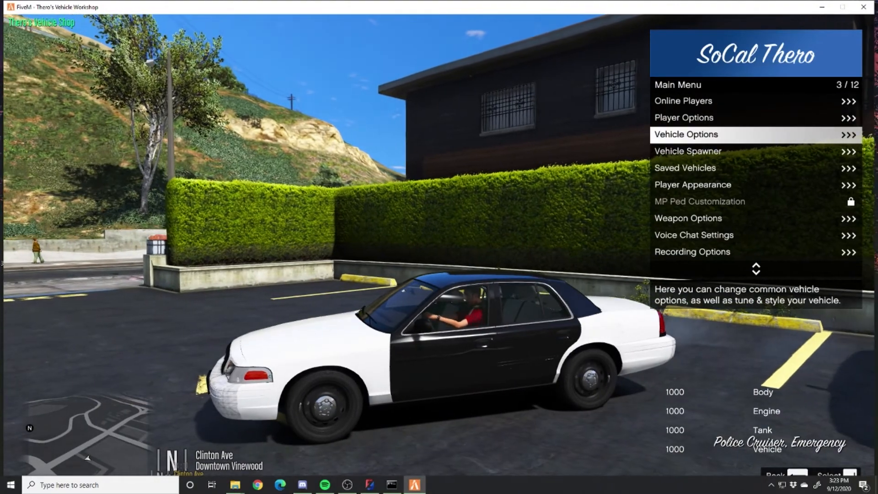
{"action": "key", "text": "Return"}
{"action": "key", "text": "Return"}
{"action": "key", "text": "Down"}
{"action": "key", "text": "Down"}
{"action": "key", "text": "Down"}
{"action": "key", "text": "Down"}
{"action": "key", "text": "Down"}
{"action": "key", "text": "Down"}
{"action": "key", "text": "Down"}
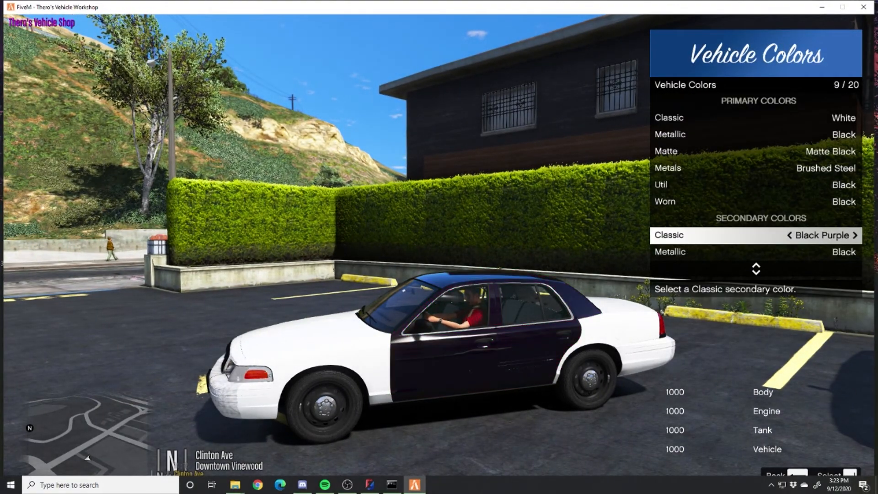
{"action": "key", "text": "BackSpace"}
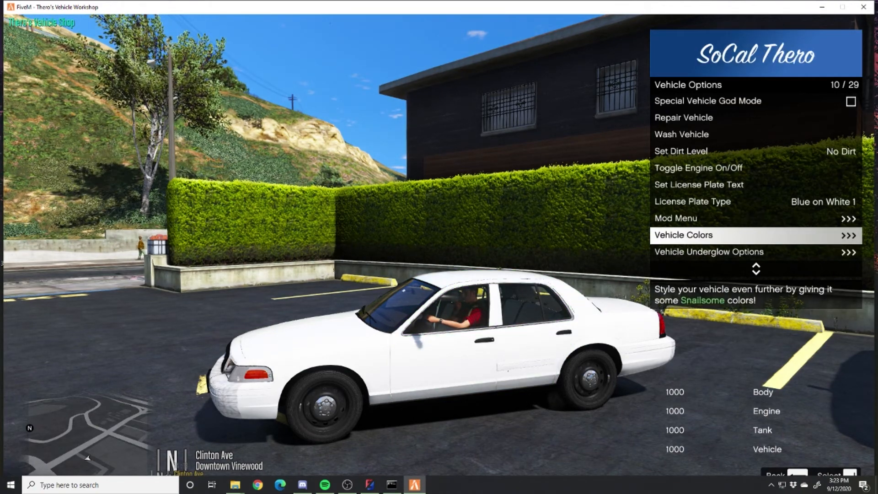
Step the unmarked police car's dirt level up through its values and examine the bodywork
{"action": "key", "text": "Down"}
{"action": "key", "text": "Down"}
{"action": "key", "text": "Down"}
{"action": "key", "text": "Down"}
{"action": "key", "text": "Up"}
{"action": "key", "text": "Up"}
{"action": "key", "text": "Up"}
{"action": "key", "text": "Up"}
{"action": "key", "text": "Up"}
{"action": "key", "text": "Up"}
{"action": "key", "text": "Up"}
{"action": "key", "text": "Up"}
{"action": "key", "text": "Up"}
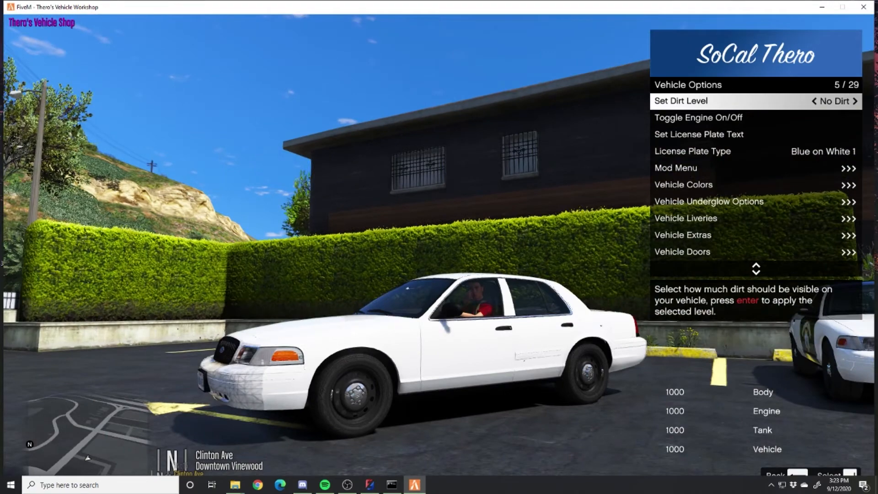
{"action": "key", "text": "Right"}
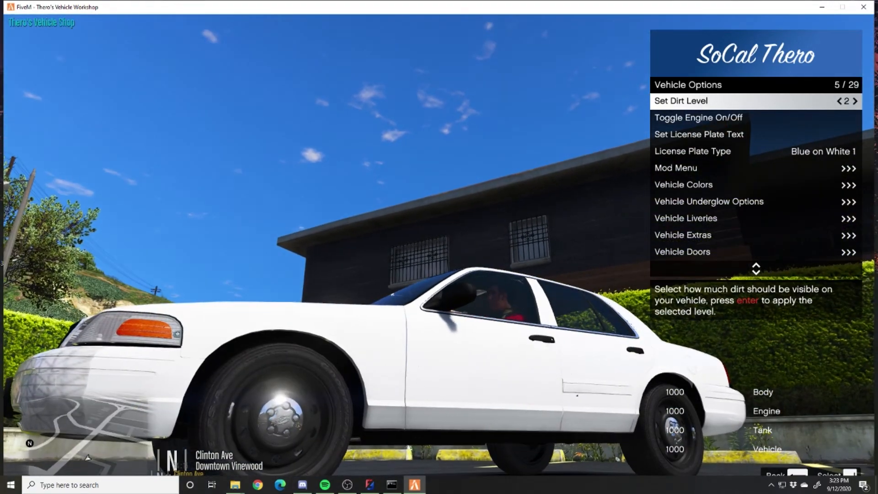
{"action": "key", "text": "Right"}
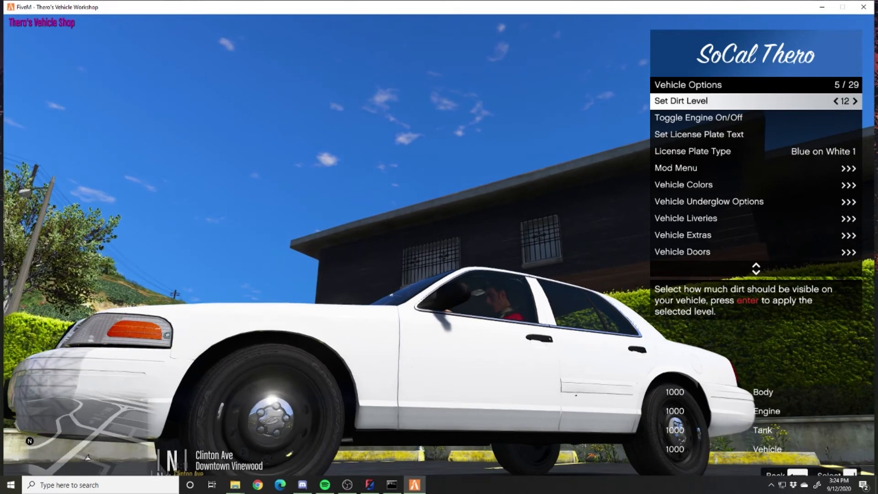
{"action": "key", "text": "Right"}
{"action": "key", "text": "Right"}
{"action": "key", "text": "Right"}
{"action": "key", "text": "Right"}
{"action": "key", "text": "Right"}
{"action": "key", "text": "Right"}
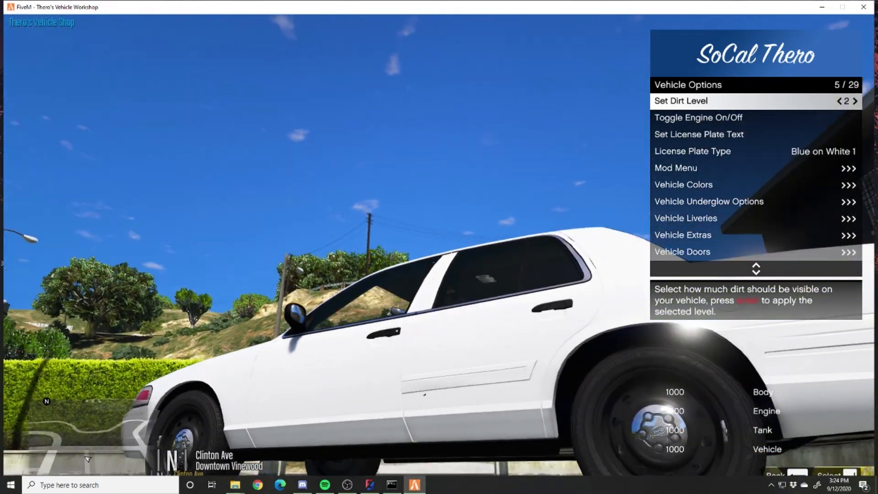
{"action": "key", "text": "Right"}
{"action": "key", "text": "Right"}
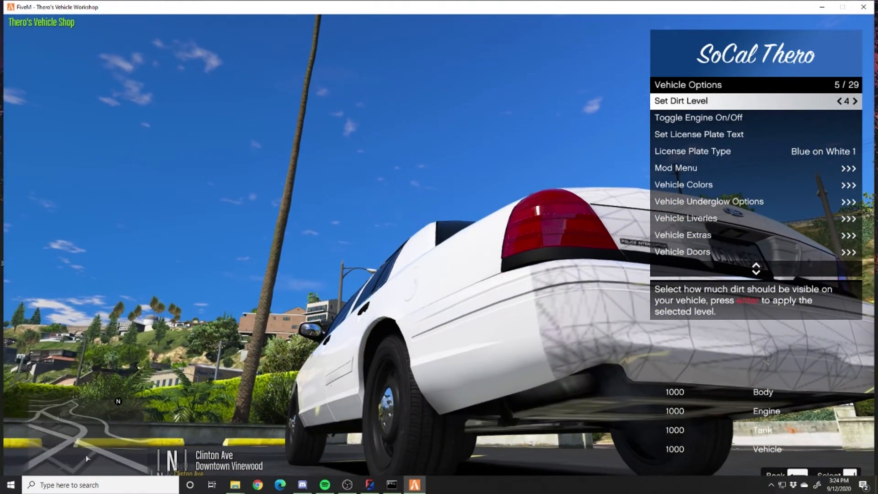
Select dirt level 15 for the unmarked police car
{"action": "key", "text": "Left"}
{"action": "key", "text": "Left"}
{"action": "key", "text": "Left"}
{"action": "key", "text": "Left"}
{"action": "key", "text": "Left"}
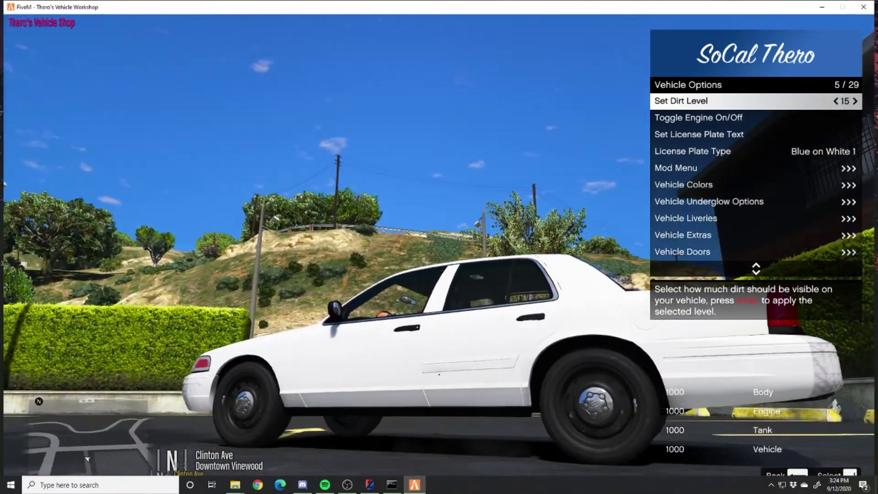
{"action": "key", "text": "Up"}
{"action": "key", "text": "Up"}
{"action": "key", "text": "Up"}
{"action": "key", "text": "Down"}
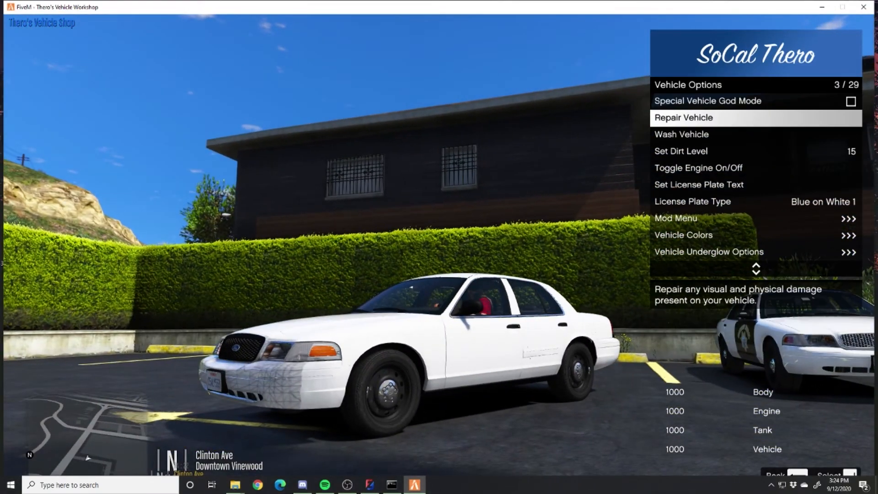
{"action": "key", "text": "Down"}
{"action": "key", "text": "Down"}
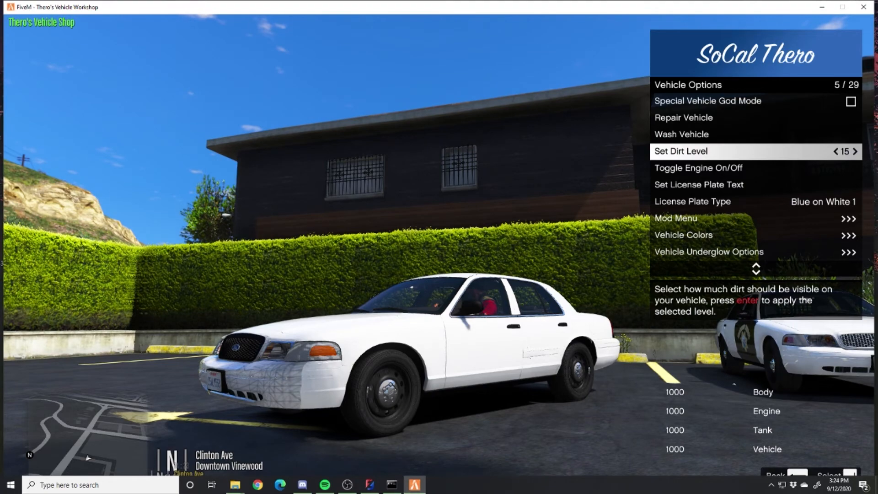
Raise the dirt level through 10 and 12 to 15 and inspect the car's side and rear
{"action": "key", "text": "Right"}
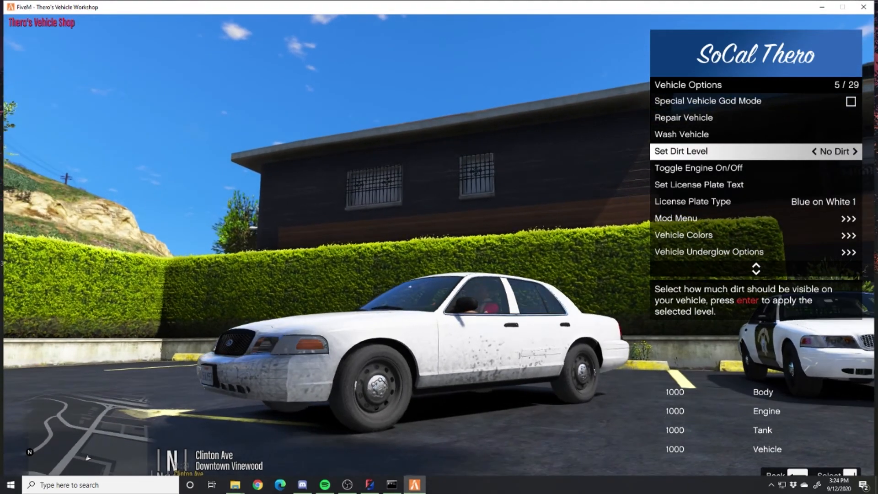
{"action": "key", "text": "Right"}
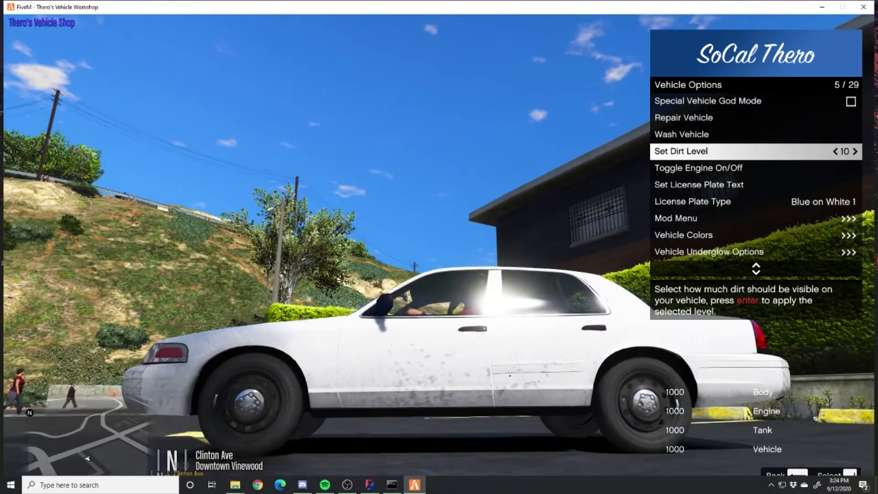
{"action": "key", "text": "Right"}
{"action": "key", "text": "Right"}
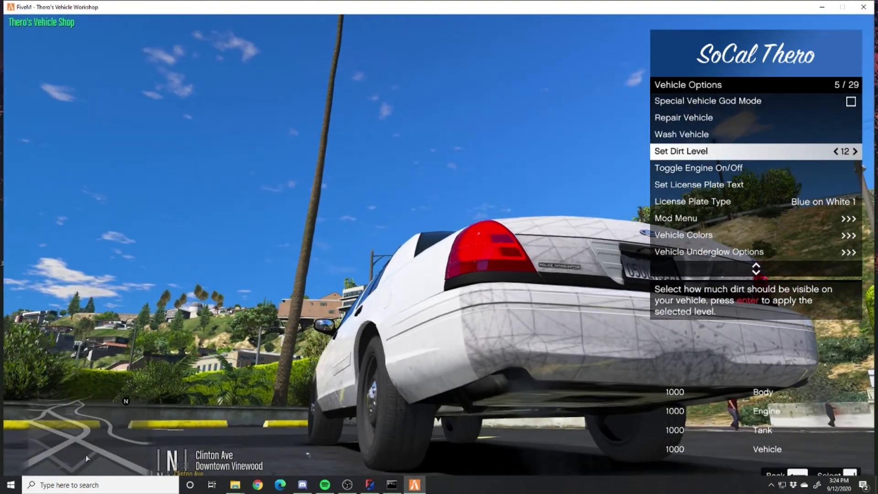
{"action": "key", "text": "Right"}
{"action": "key", "text": "Right"}
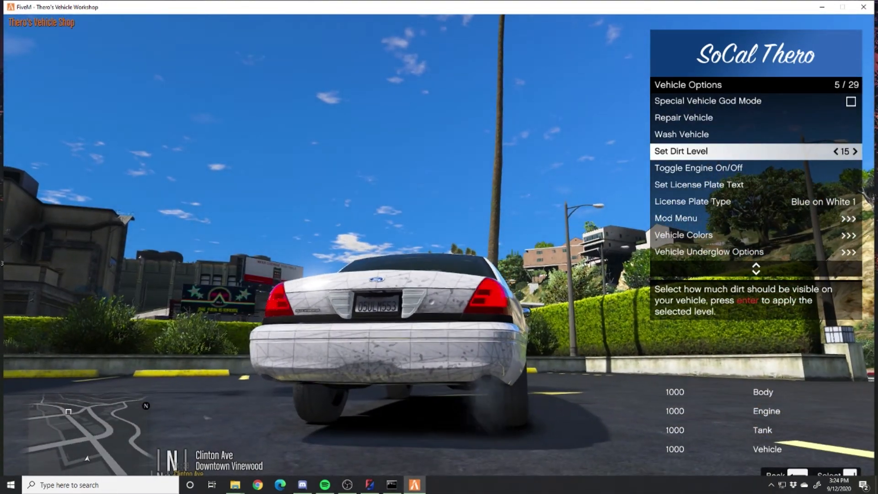
Reset the unmarked police car's dirt level to No Dirt
{"action": "key", "text": "Return"}
{"action": "key", "text": "Up"}
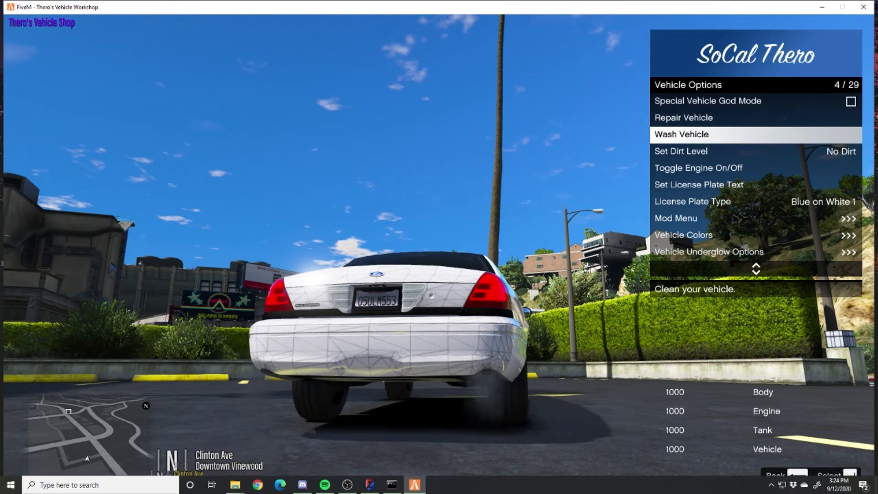
{"action": "key", "text": "Down"}
{"action": "key", "text": "Left"}
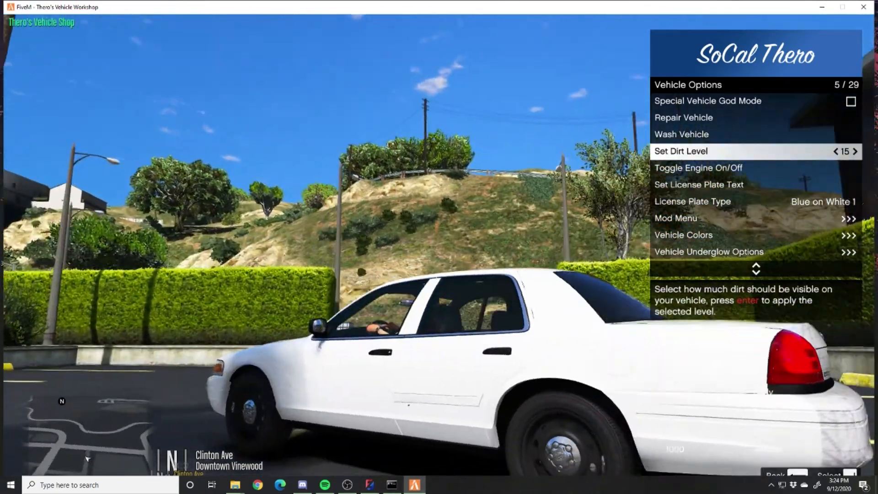
{"action": "key", "text": "Return"}
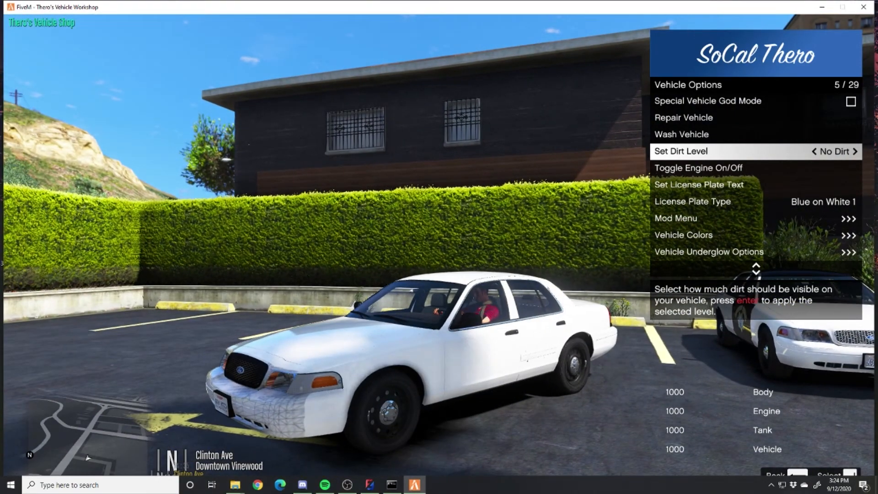
Open the vehicle modifications and try the Light Smoke window tint on the unmarked police car
{"action": "key", "text": "BackSpace"}
{"action": "key", "text": "Down"}
{"action": "key", "text": "Up"}
{"action": "key", "text": "Return"}
{"action": "key", "text": "Down"}
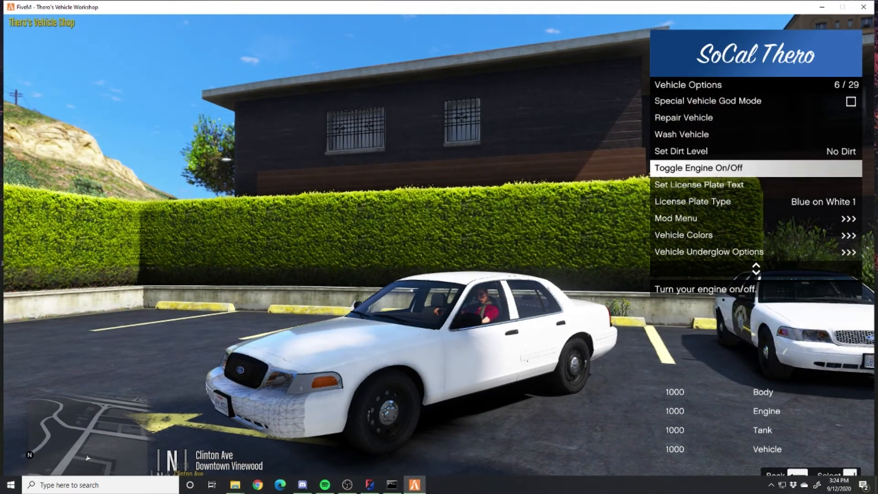
{"action": "key", "text": "Down"}
{"action": "key", "text": "Down"}
{"action": "key", "text": "Down"}
{"action": "key", "text": "Return"}
{"action": "key", "text": "Up"}
{"action": "key", "text": "Up"}
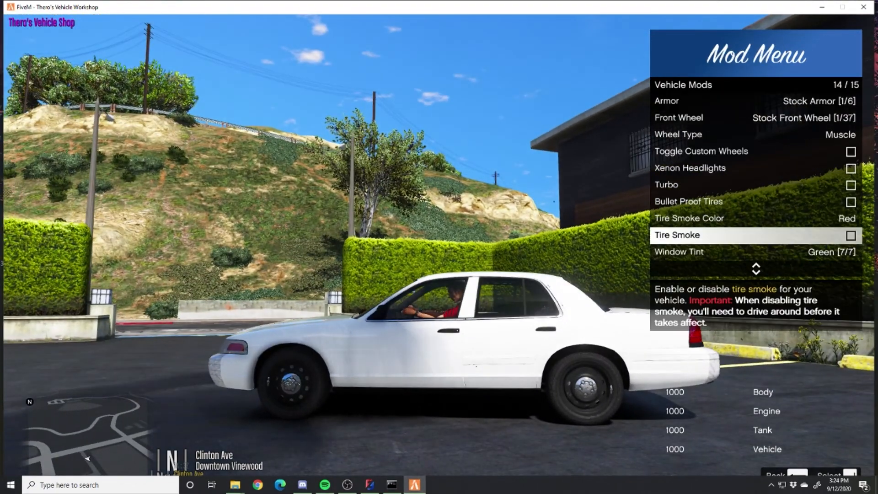
{"action": "key", "text": "Right"}
{"action": "key", "text": "Right"}
{"action": "key", "text": "Right"}
{"action": "key", "text": "Left"}
{"action": "key", "text": "Left"}
{"action": "key", "text": "Left"}
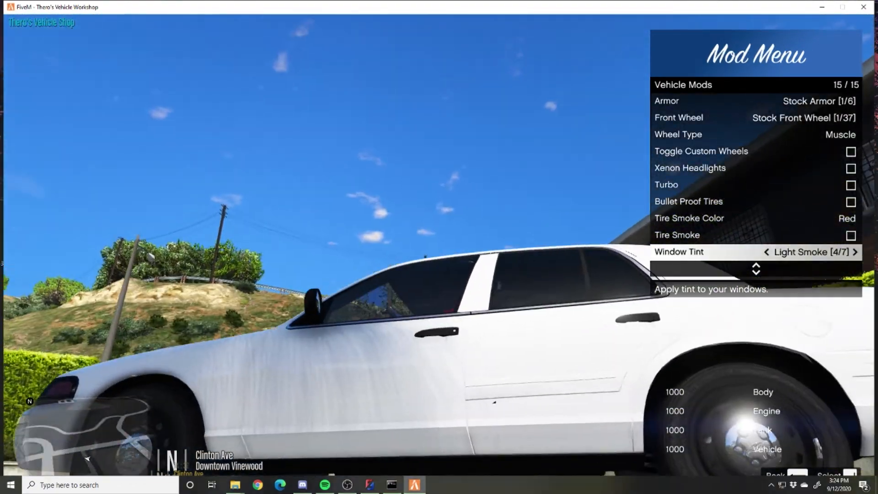
Cycle the window tint through Pure Black and Limo back to clear glass, and close the vehicle menu
{"action": "key", "text": "Right"}
{"action": "key", "text": "Right"}
{"action": "key", "text": "Right"}
{"action": "key", "text": "Right"}
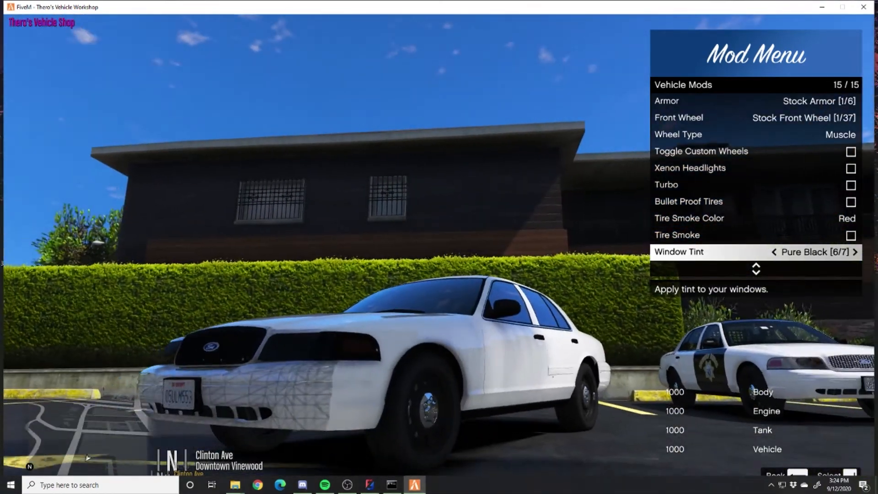
{"action": "key", "text": "Left"}
{"action": "key", "text": "Left"}
{"action": "key", "text": "Left"}
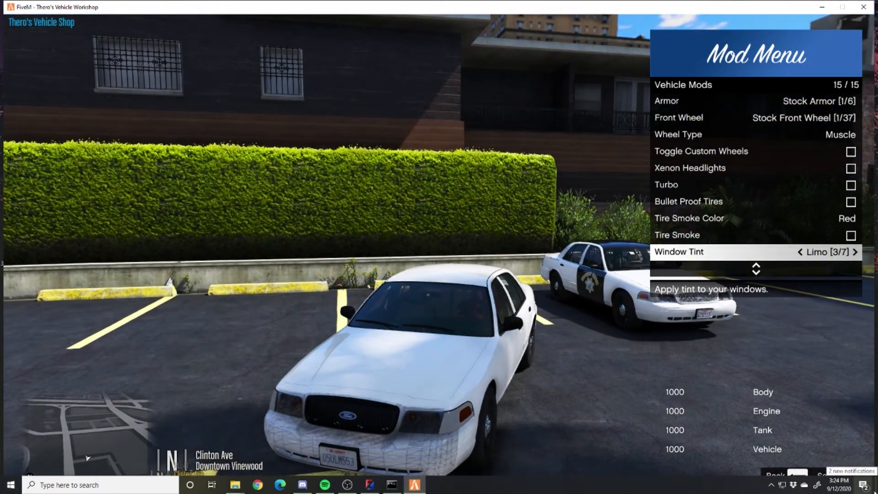
{"action": "key", "text": "BackSpace"}
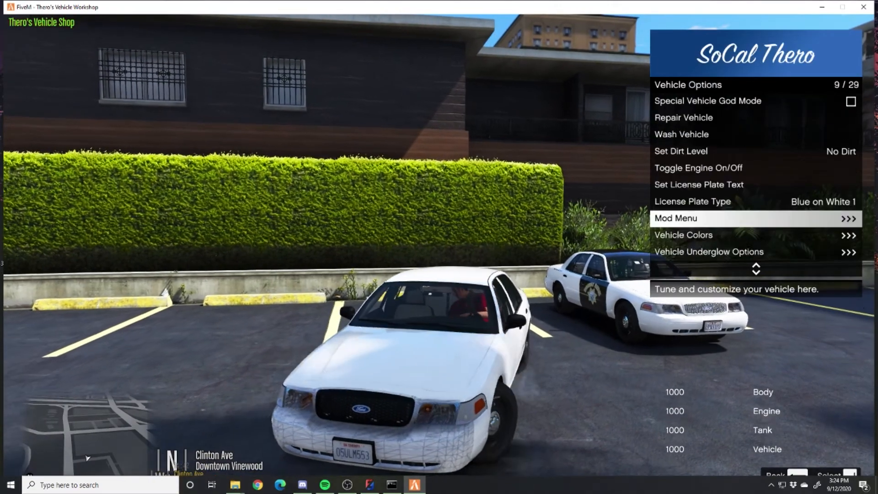
{"action": "key", "text": "BackSpace"}
Drive the white car away from the Highway Patrol car, stop it across a nearby parking bay, and get out
{"action": "key", "text": "w"}
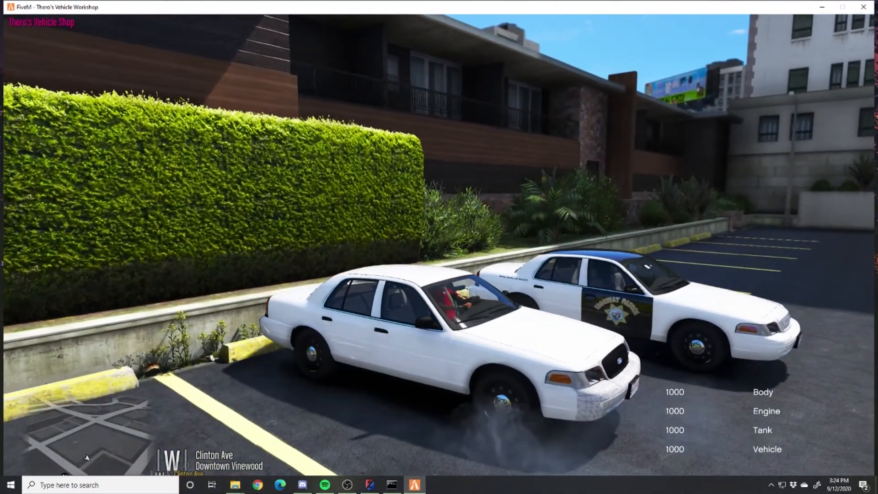
{"action": "key", "text": "d"}
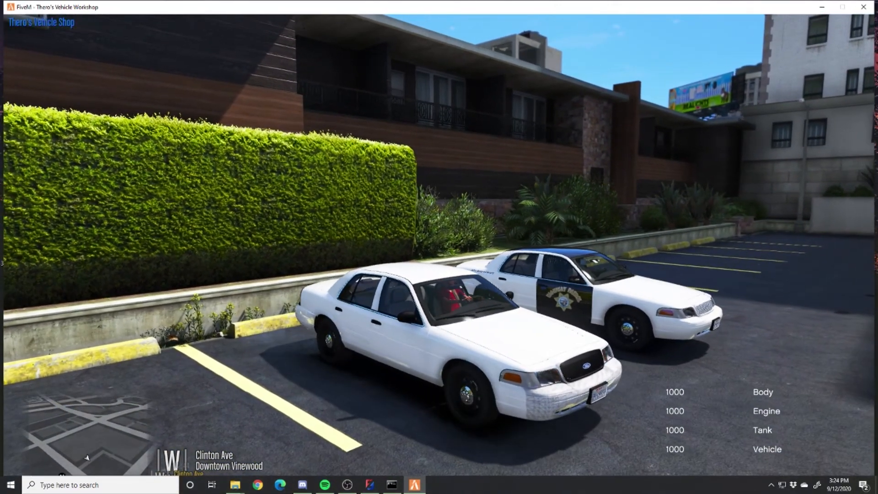
{"action": "key", "text": "s"}
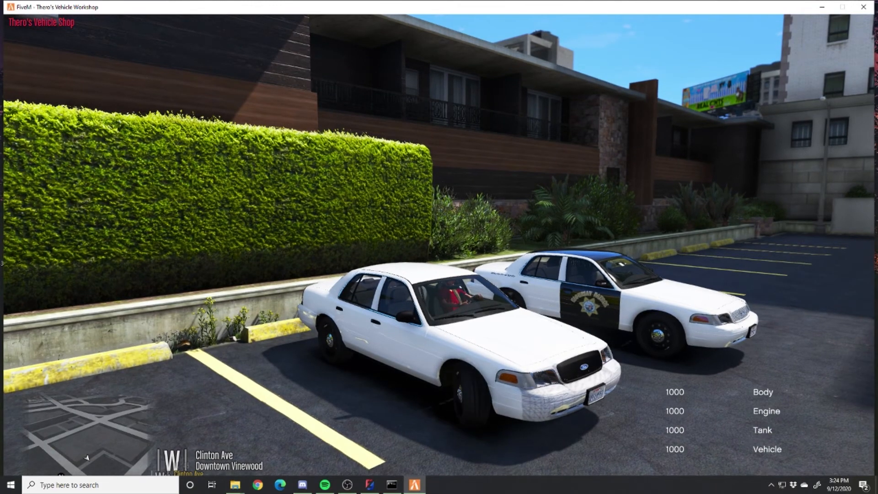
{"action": "key", "text": "w"}
{"action": "key", "text": "d"}
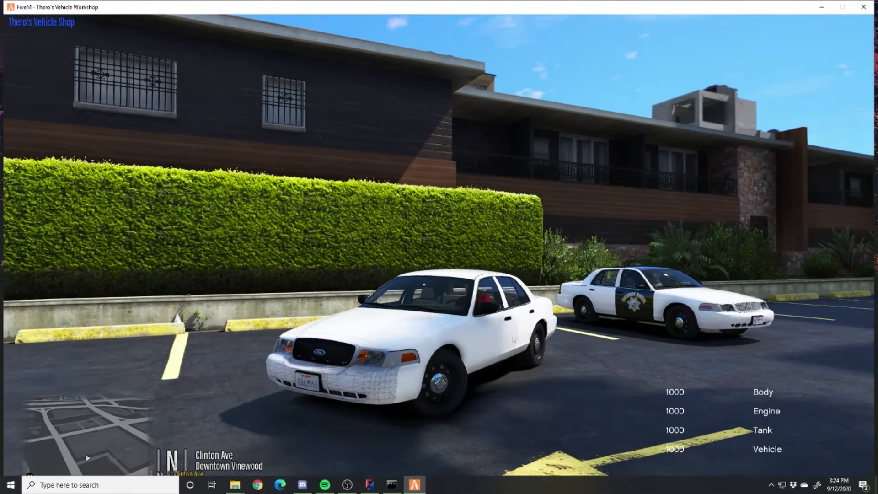
{"action": "key", "text": "w"}
{"action": "key", "text": "d"}
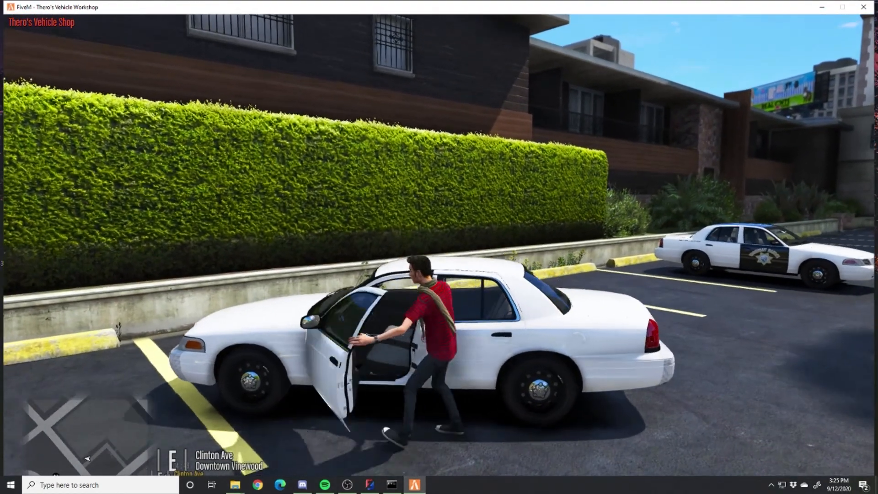
Walk around the parked white car and examine its front, doors, windows and body reflections
{"action": "key", "text": "a"}
{"action": "key", "text": "a"}
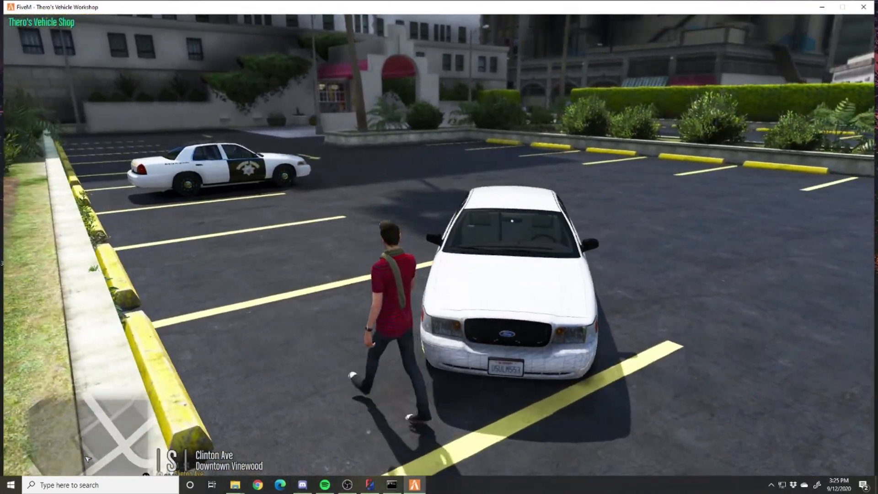
{"action": "key", "text": "a"}
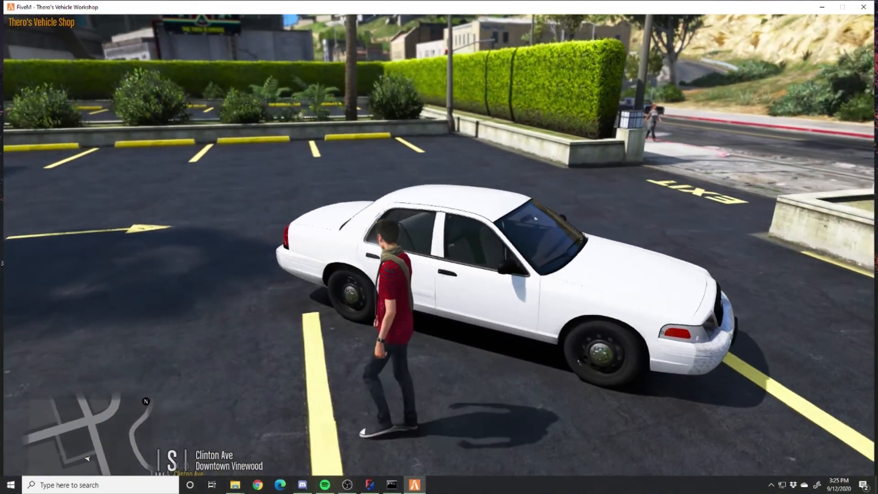
{"action": "key", "text": "w"}
{"action": "key", "text": "d"}
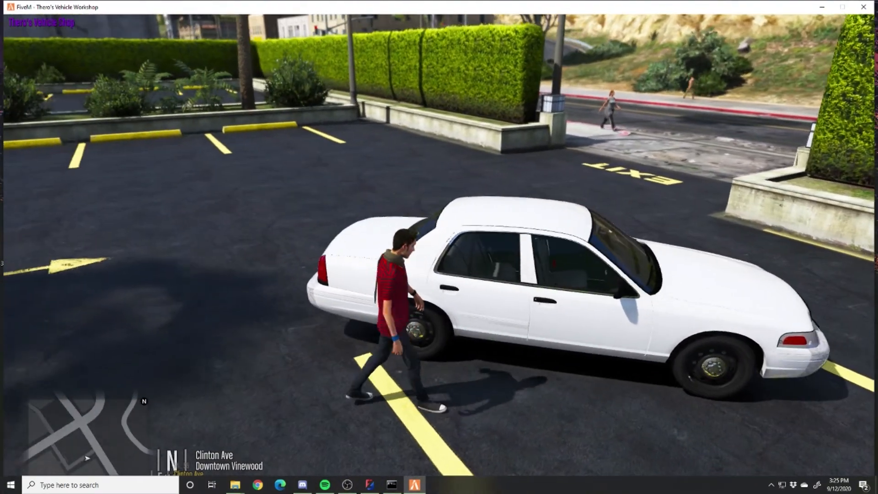
{"action": "key", "text": "d"}
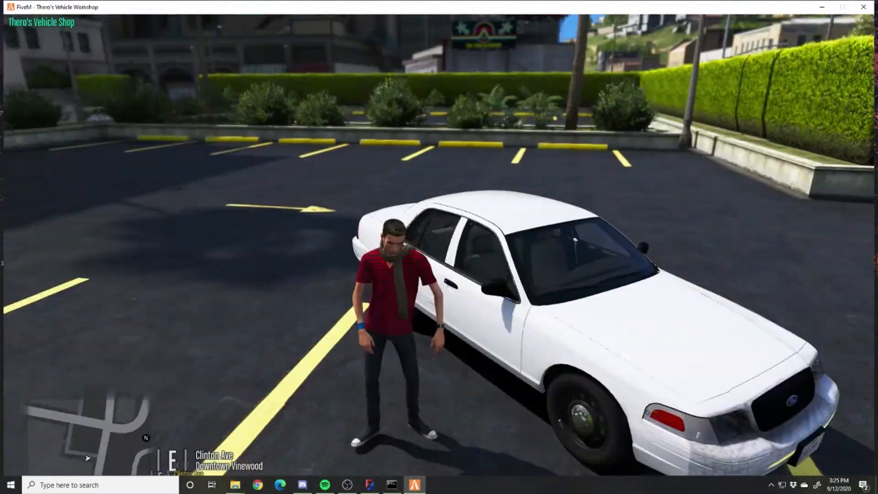
{"action": "key", "text": "w"}
{"action": "key", "text": "a"}
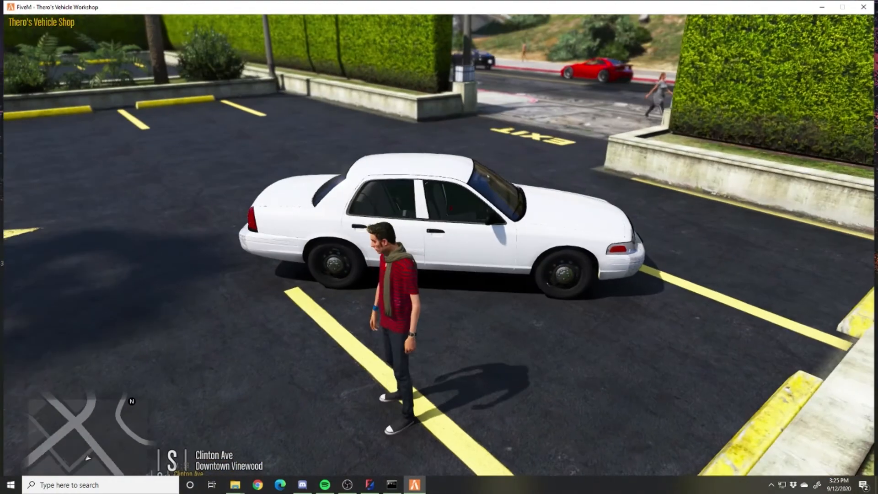
{"action": "key", "text": "d"}
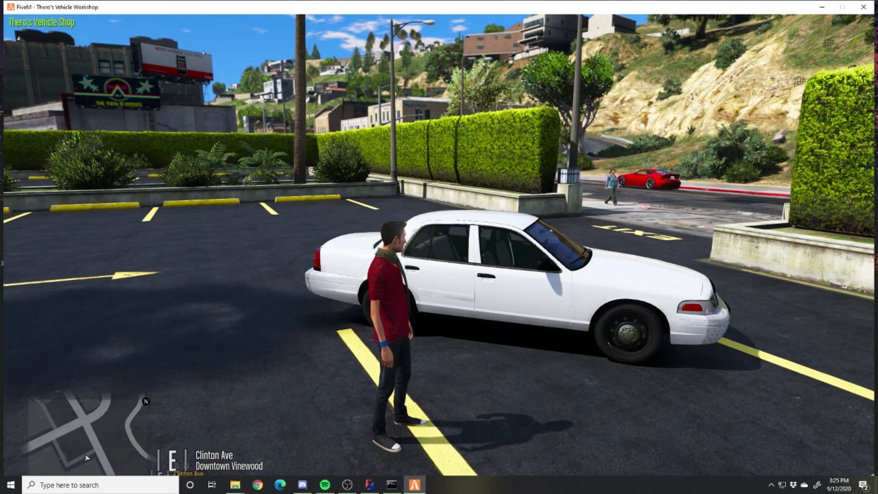
Walk around the front of the parked white car to its driver's side and cycle the camera views for a closer look
{"action": "key", "text": "d"}
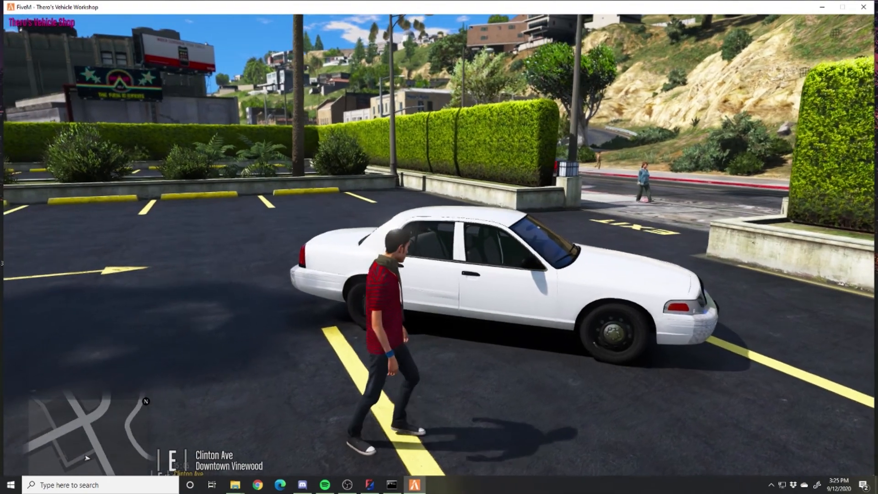
{"action": "key", "text": "d"}
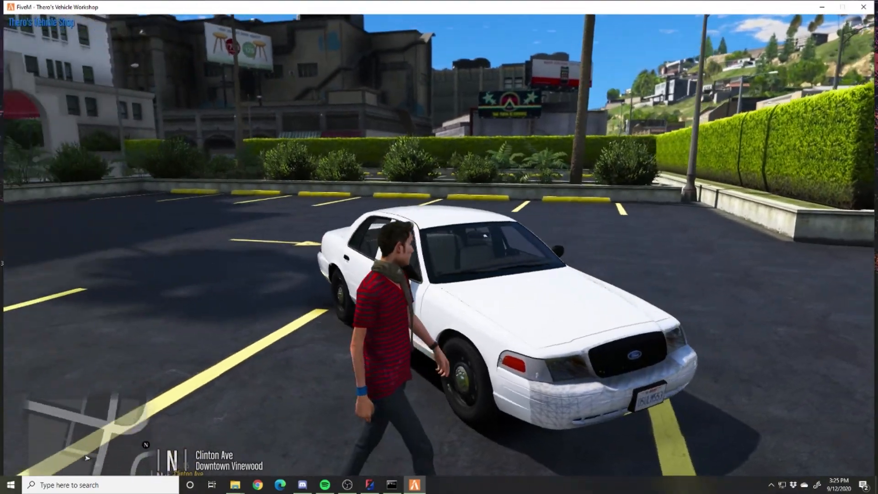
{"action": "key", "text": "d"}
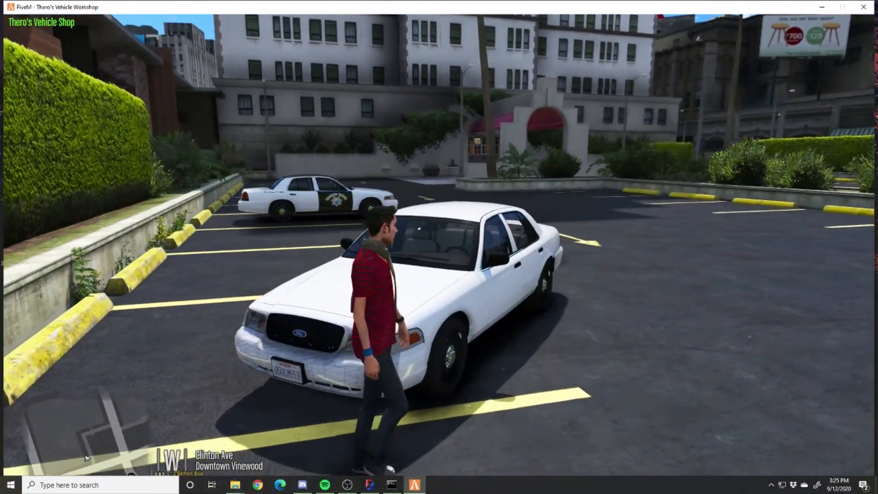
{"action": "key", "text": "w"}
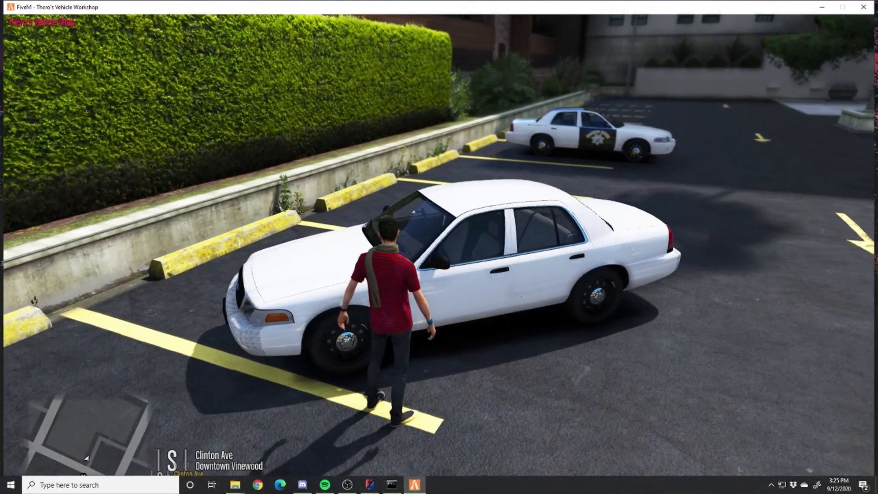
{"action": "key", "text": "v"}
{"action": "key", "text": "v"}
{"action": "key", "text": "v"}
{"action": "key", "text": "v"}
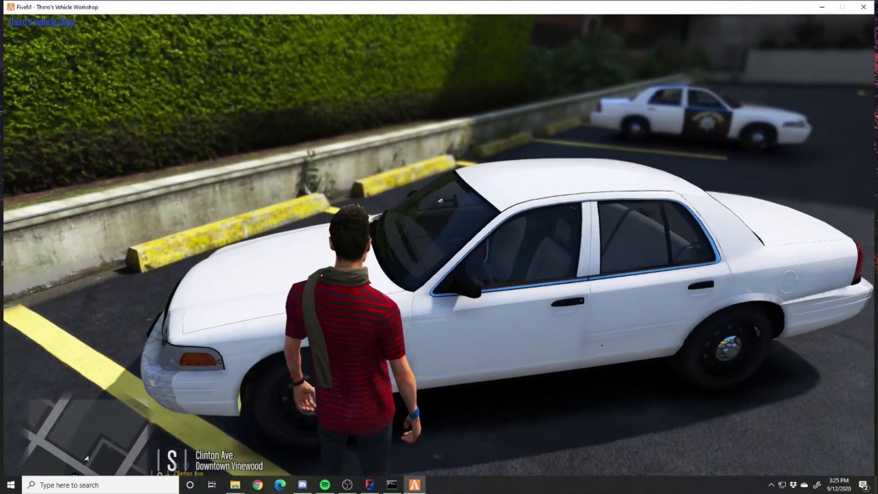
Inspect the white car's trunk, taillights and rear bumper, and walk back along the driver's side toward the front
{"action": "key", "text": "d"}
{"action": "key", "text": "d"}
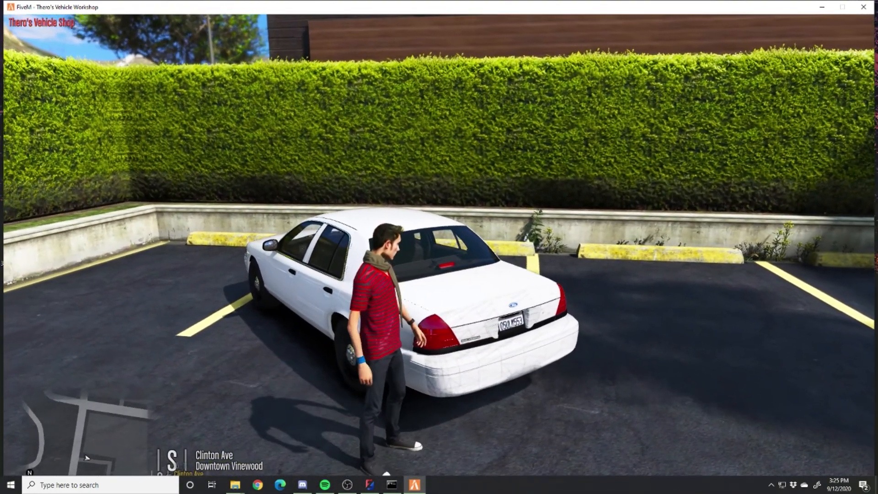
{"action": "key", "text": "a"}
{"action": "key", "text": "w"}
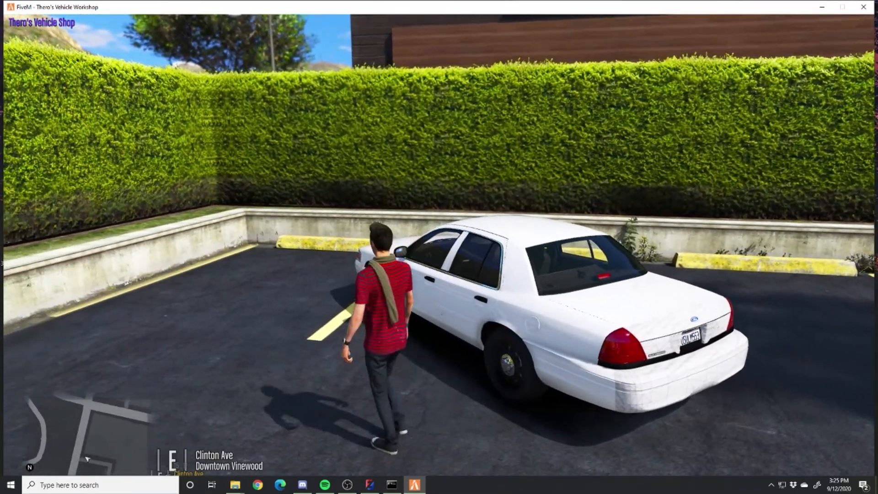
{"action": "key", "text": "w"}
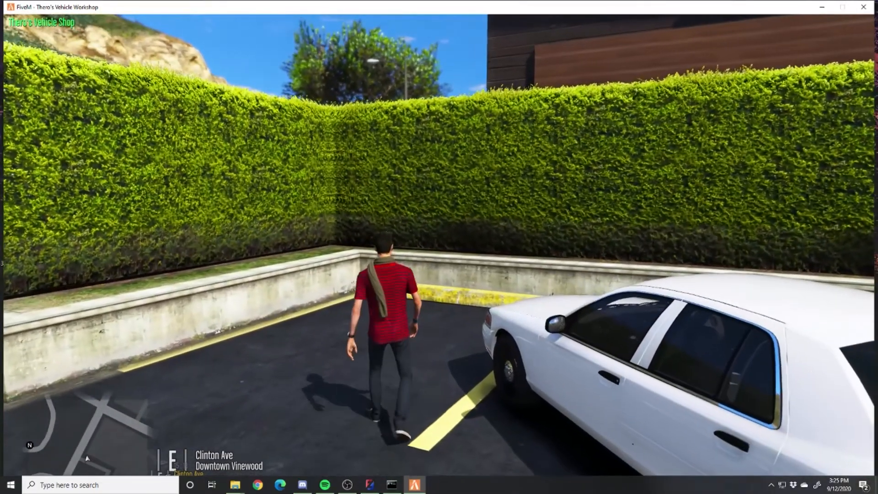
Examine the white car's hood, front bumper and driver's side from beside its front wheel, with the Highway Patrol car in view
{"action": "key", "text": "w"}
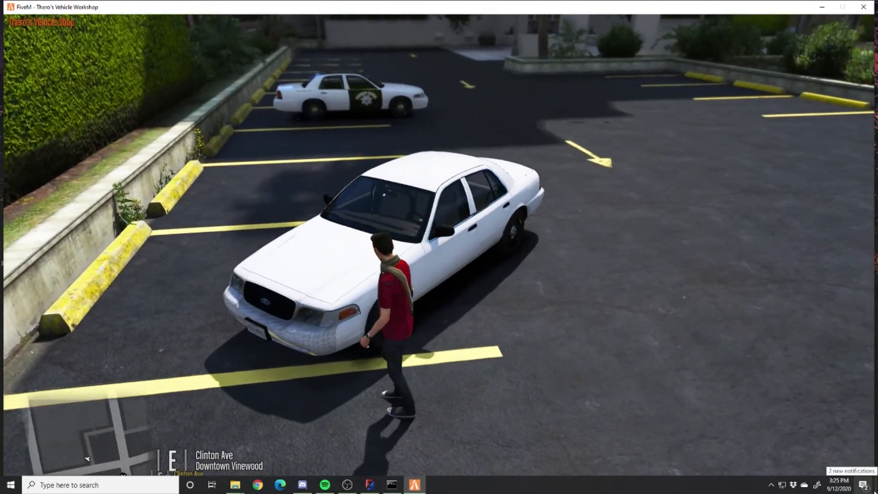
{"action": "key", "text": "w"}
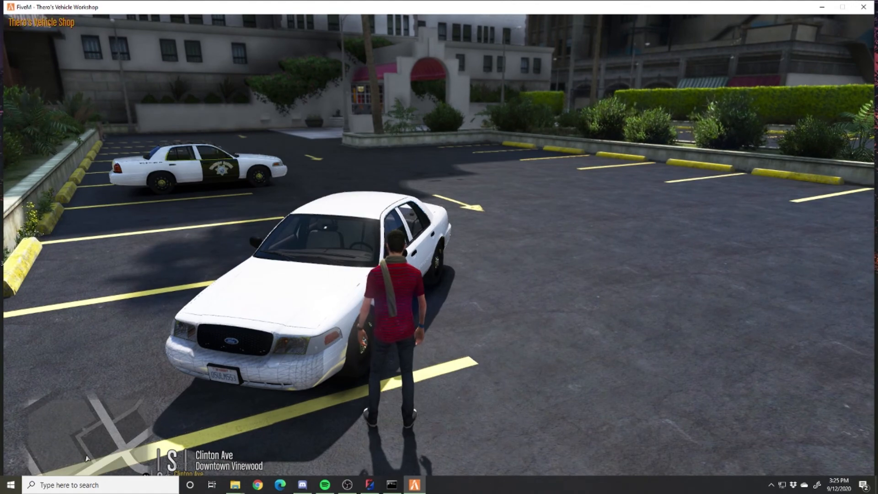
{"action": "key", "text": "w"}
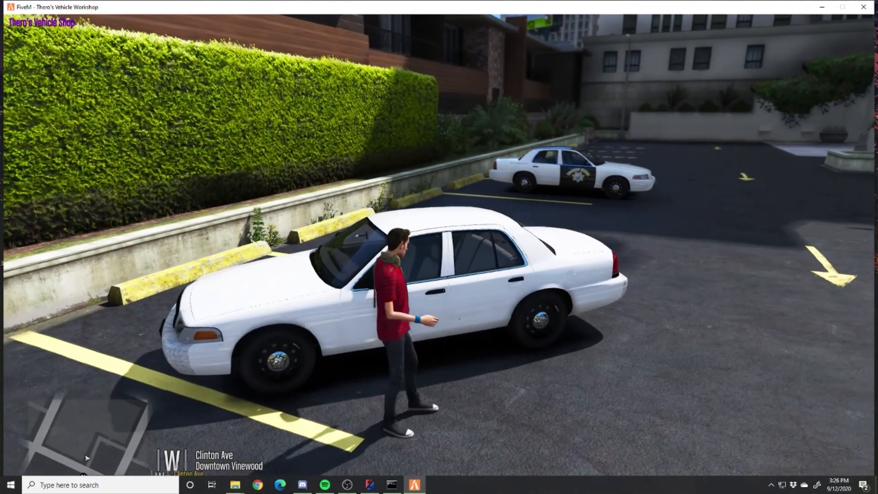
{"action": "key", "text": "w"}
{"action": "key", "text": "w"}
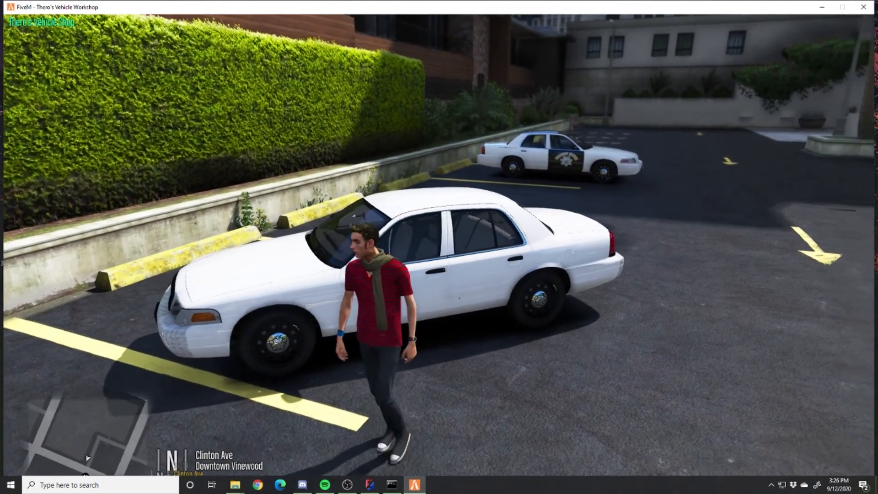